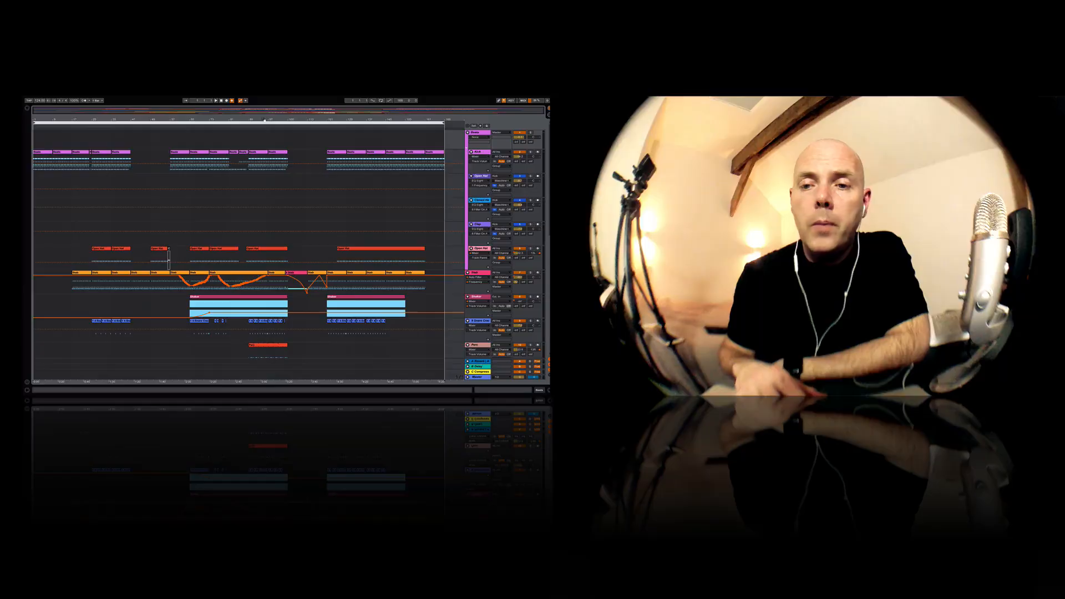
# Solo the 12 Wood-Vibraslap track, play the arrangement from the start and show the track's device chain
pyautogui.press('space')
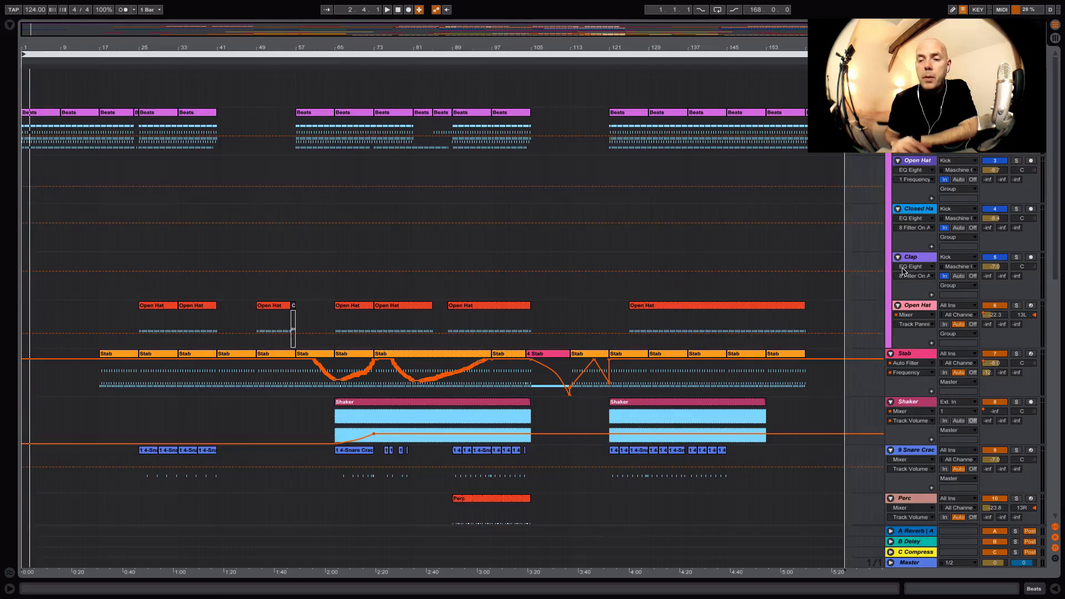
pyautogui.scroll(-6, 901, 145)
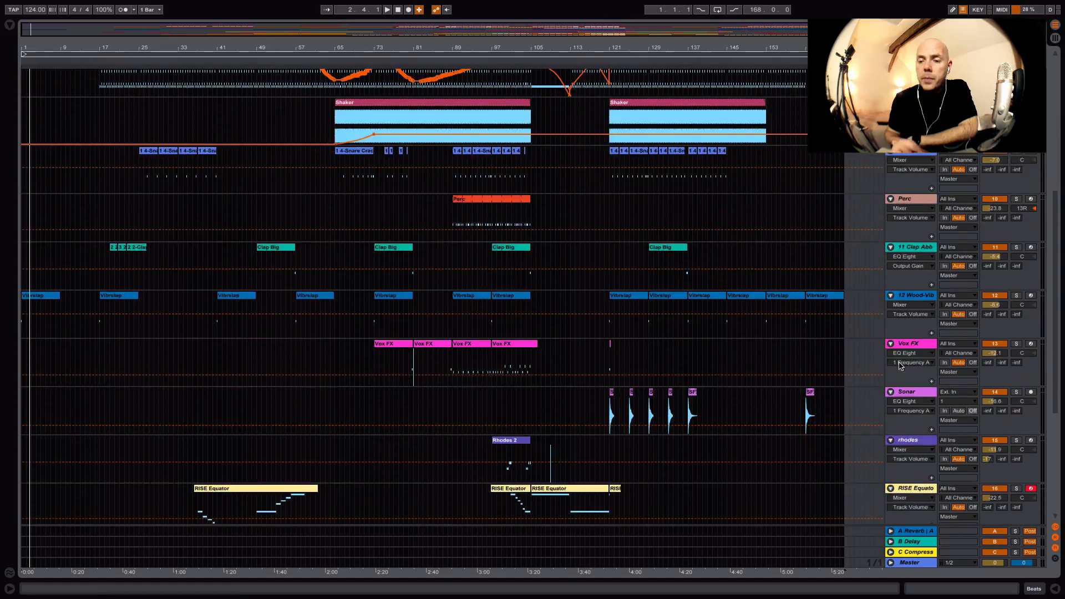
pyautogui.click(1001, 298)
pyautogui.click(1016, 296)
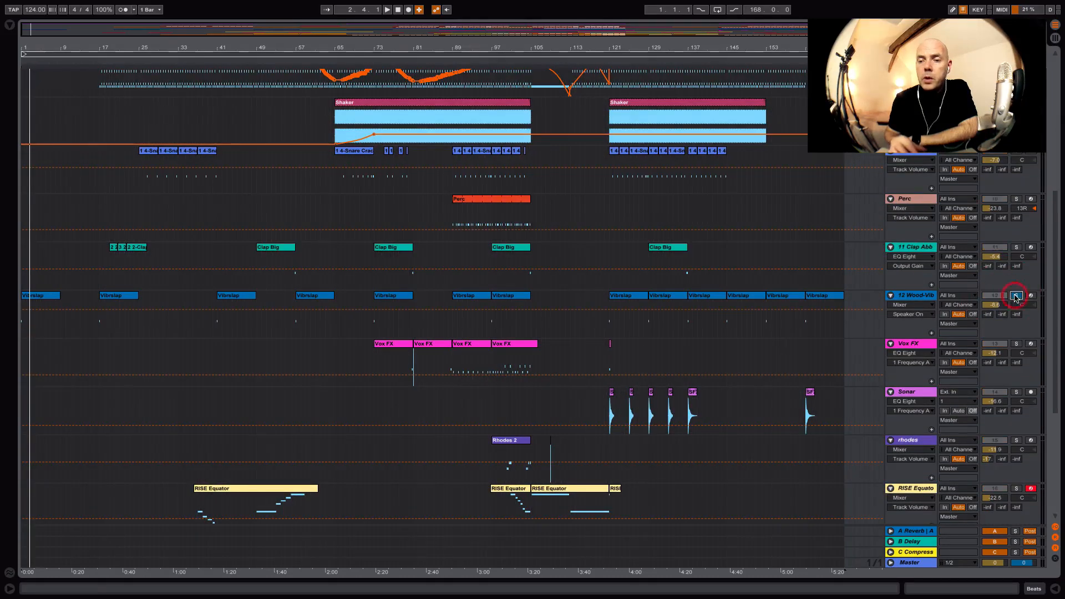
pyautogui.click(517, 55)
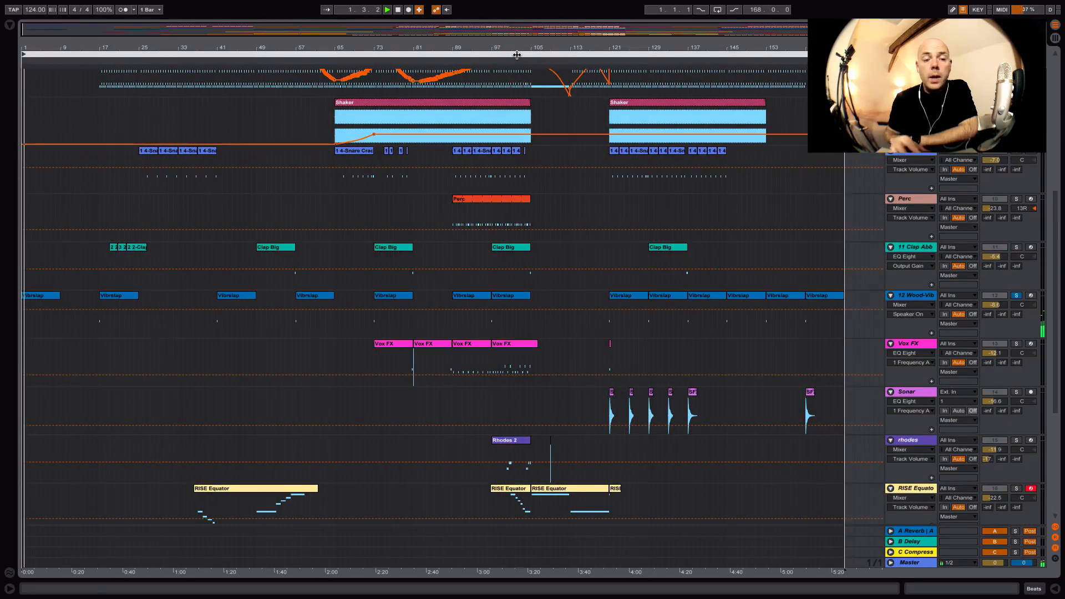
pyautogui.doubleClick(918, 296)
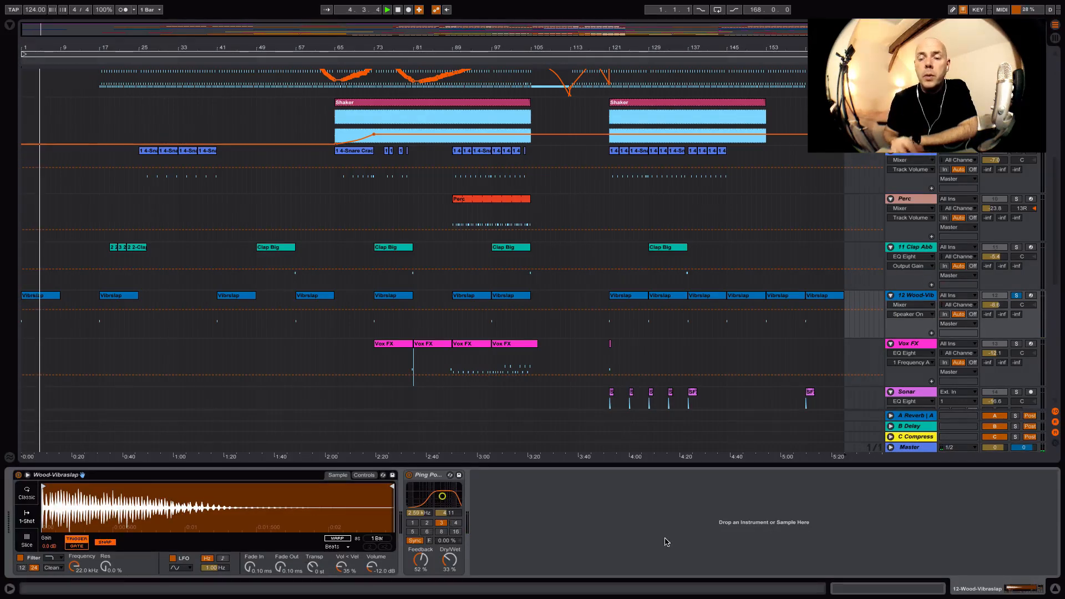
# Replay the arrangement from the start without the vibraslap solo and show the Kick track's devices in the Beats group
pyautogui.click(1017, 297)
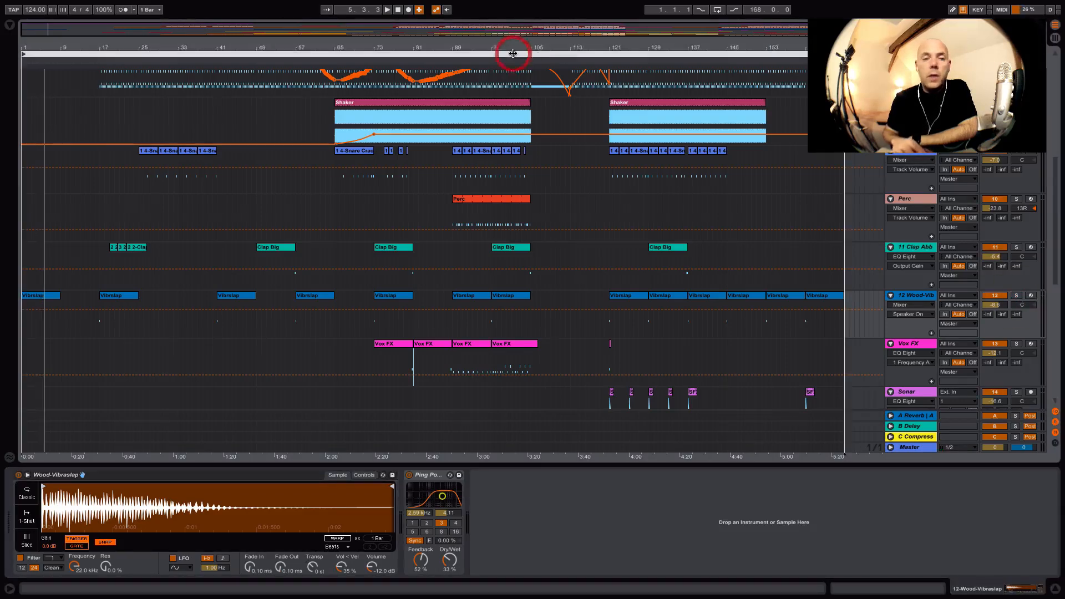
pyautogui.press('space')
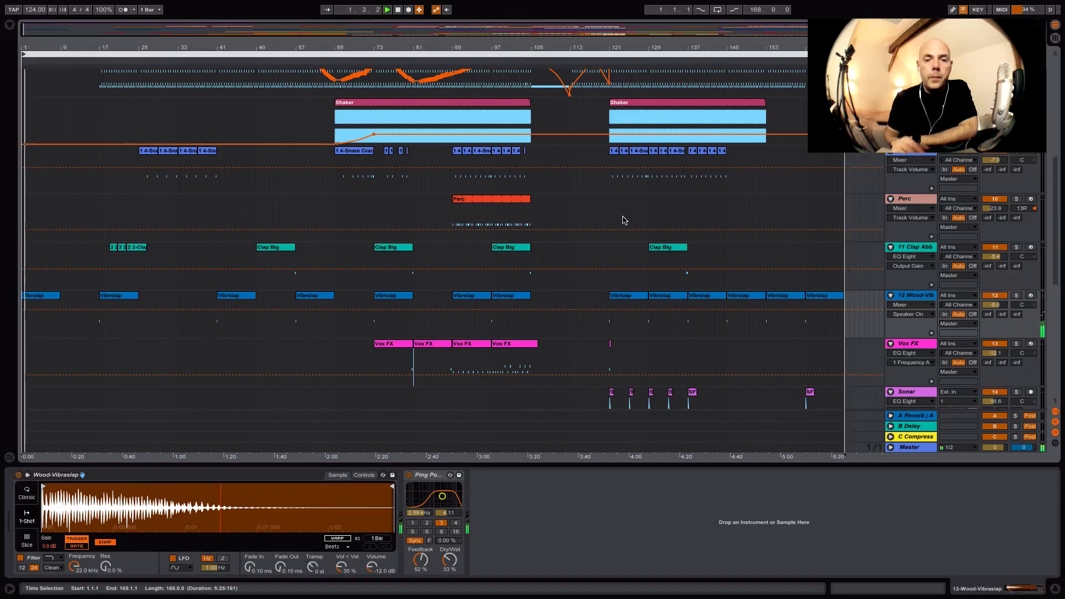
pyautogui.scroll(5, 623, 218)
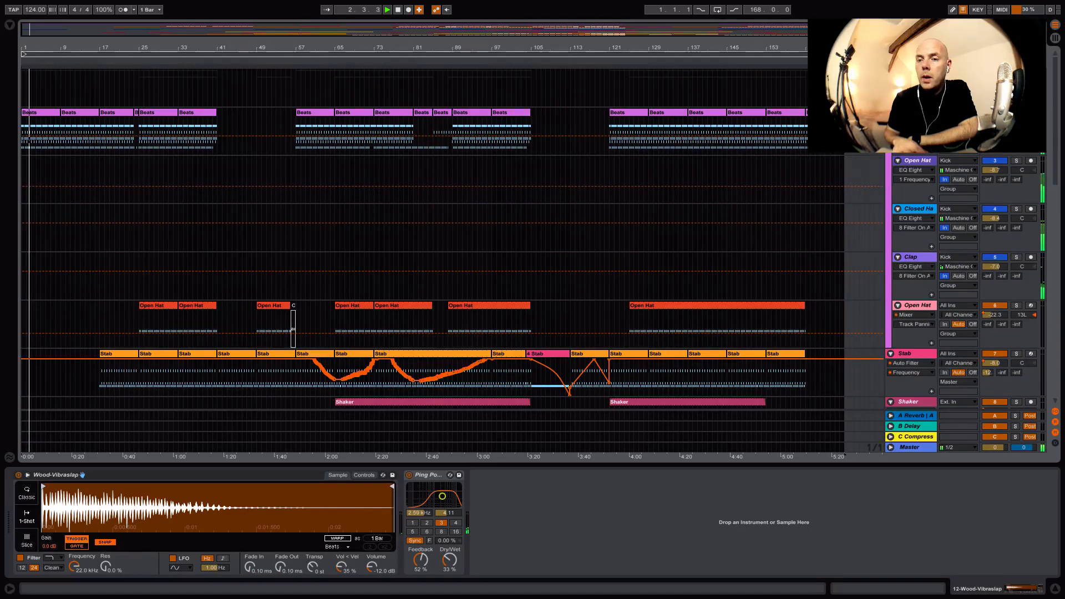
pyautogui.click(916, 113)
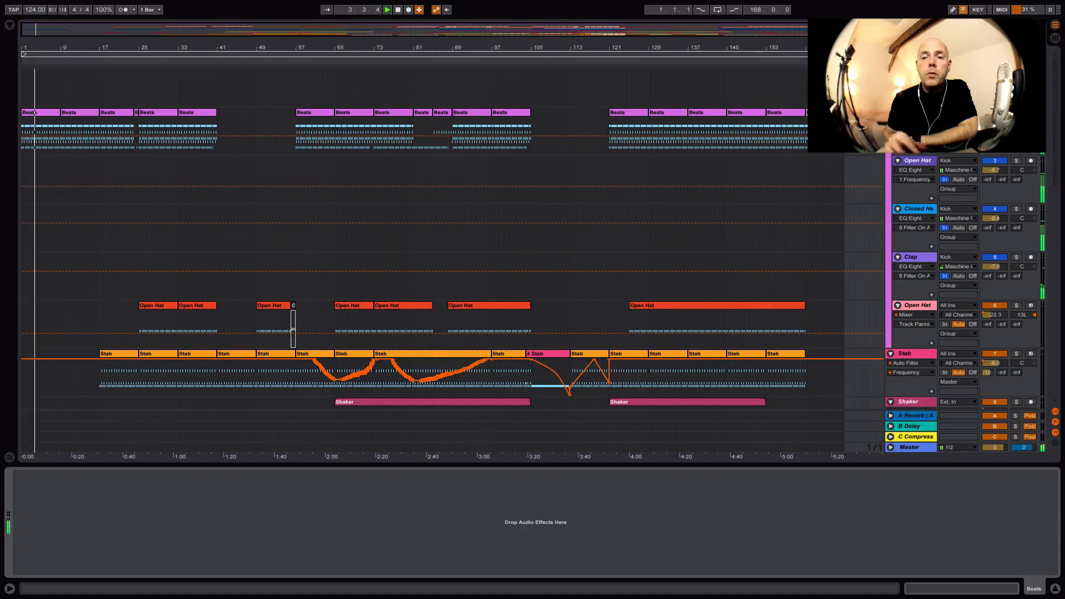
pyautogui.click(917, 113)
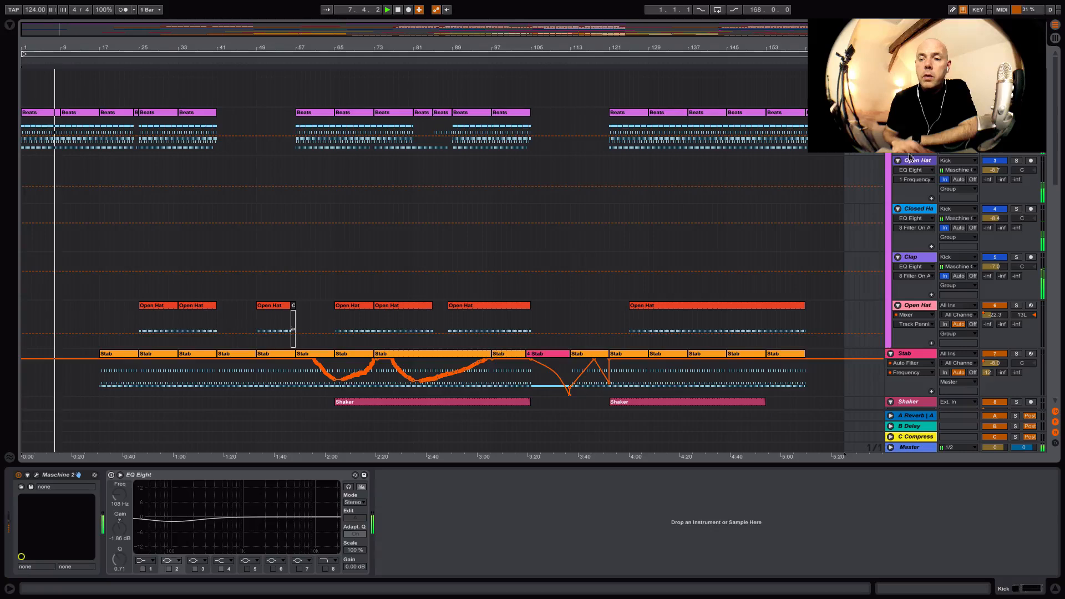
# Solo Open Hat track 3 and inspect its device chain, moving the Antresol flanger window clear of the clips
pyautogui.click(1017, 162)
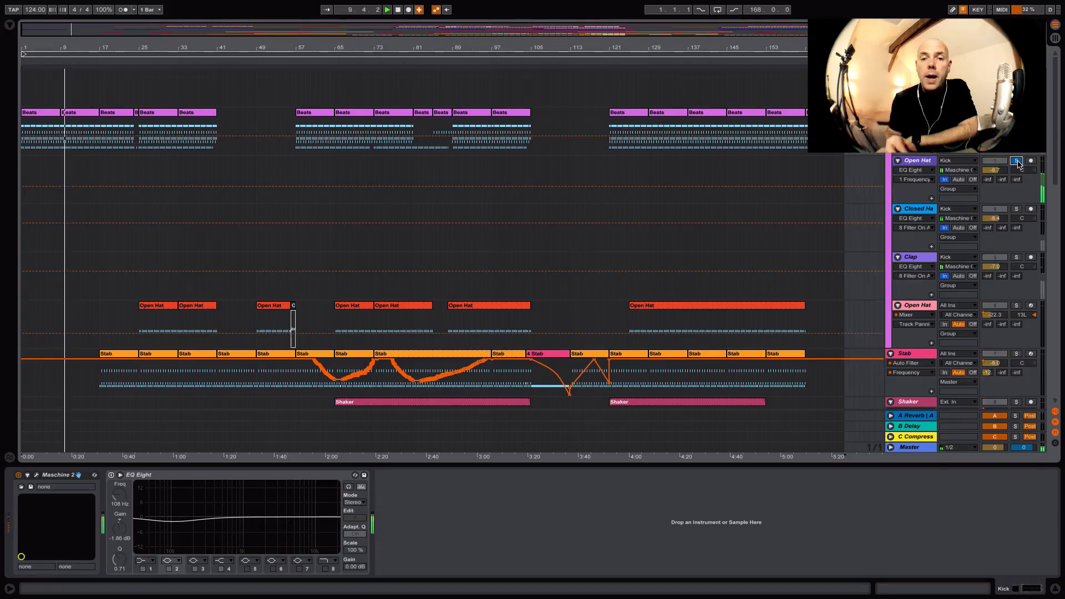
pyautogui.click(914, 161)
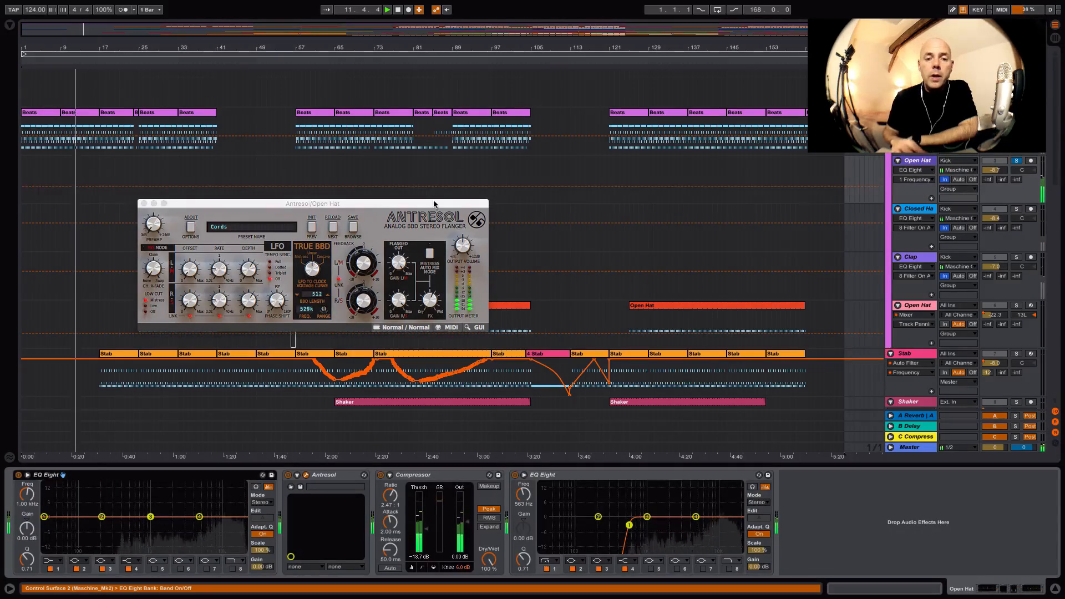
pyautogui.moveTo(434, 204); pyautogui.dragTo(654, 234)
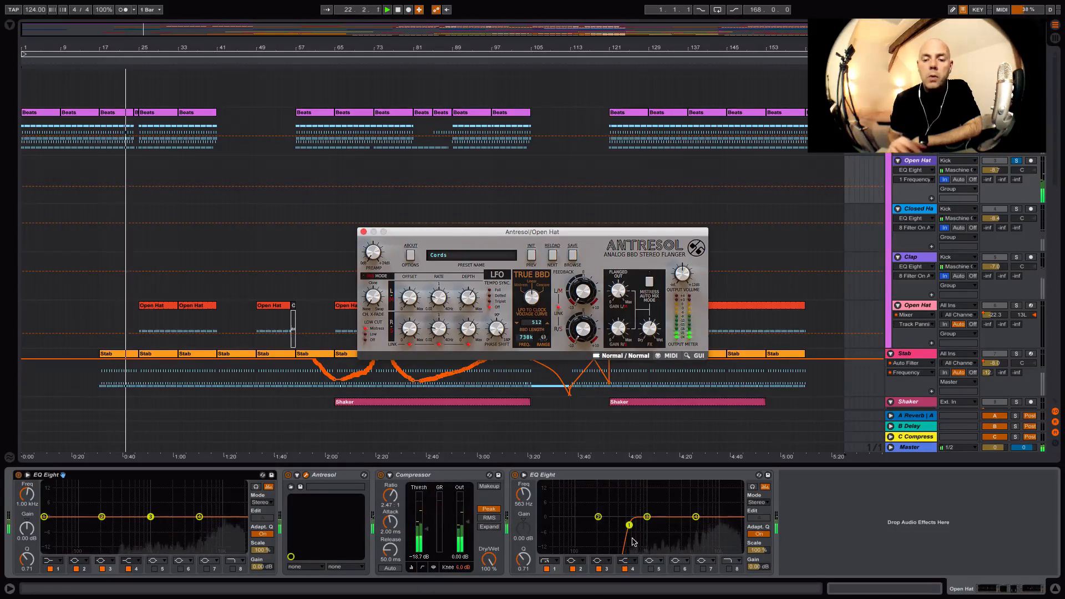
# Unsolo Open Hat track 3, replay the full beat from the start and close the Antresol window
pyautogui.click(1018, 161)
pyautogui.press('space')
pyautogui.press('space')
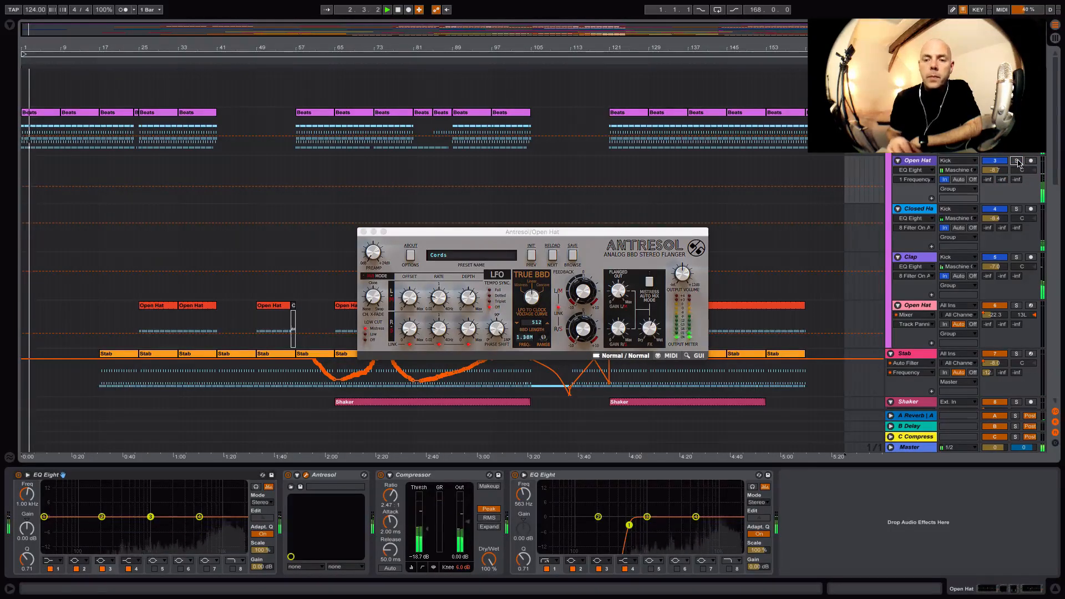
pyautogui.click(364, 232)
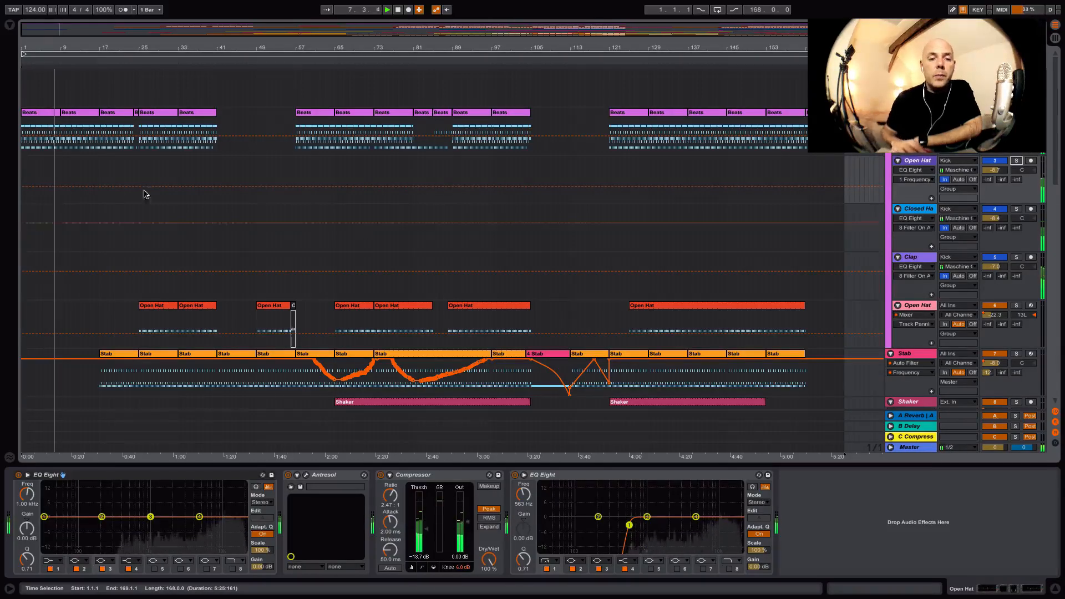
# Zoom in on the RevCrash Arena 2 clips of the Rev track around bar 17
pyautogui.scroll(-7, 199, 172)
pyautogui.scroll(-5, 199, 171)
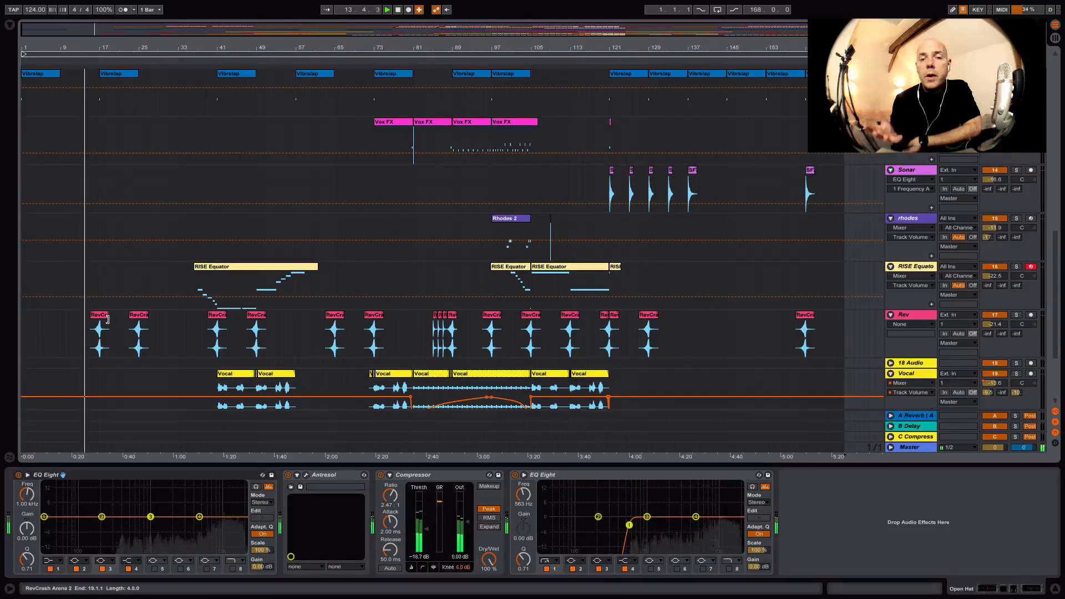
pyautogui.moveTo(102, 47); pyautogui.dragTo(101, 49)
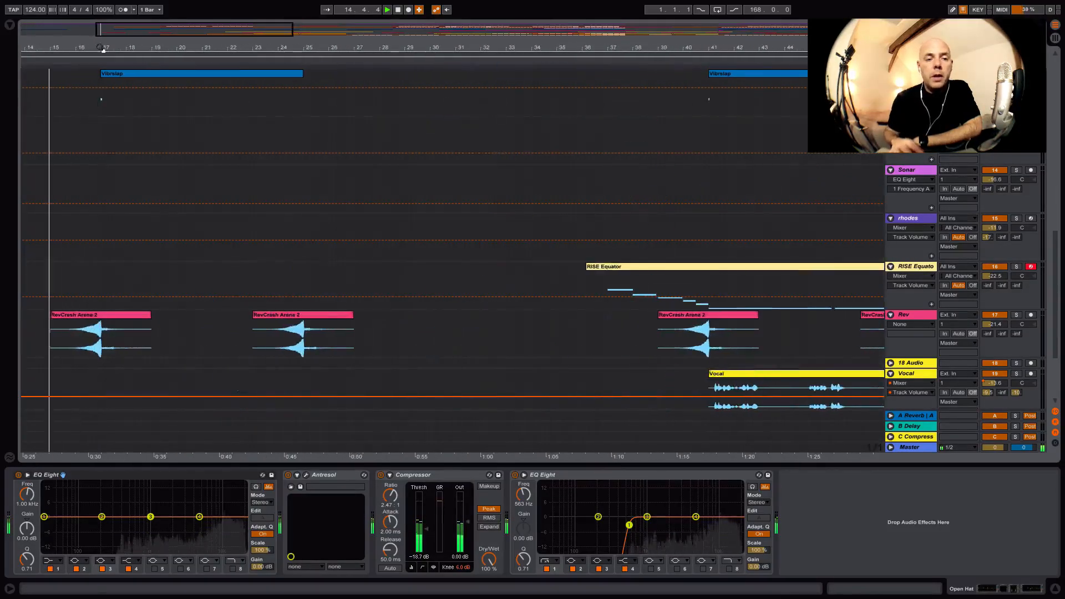
# Select the Stab clip starting at bar 17 and show the Stab track's device chain
pyautogui.scroll(10, 221, 189)
pyautogui.scroll(-3, 223, 189)
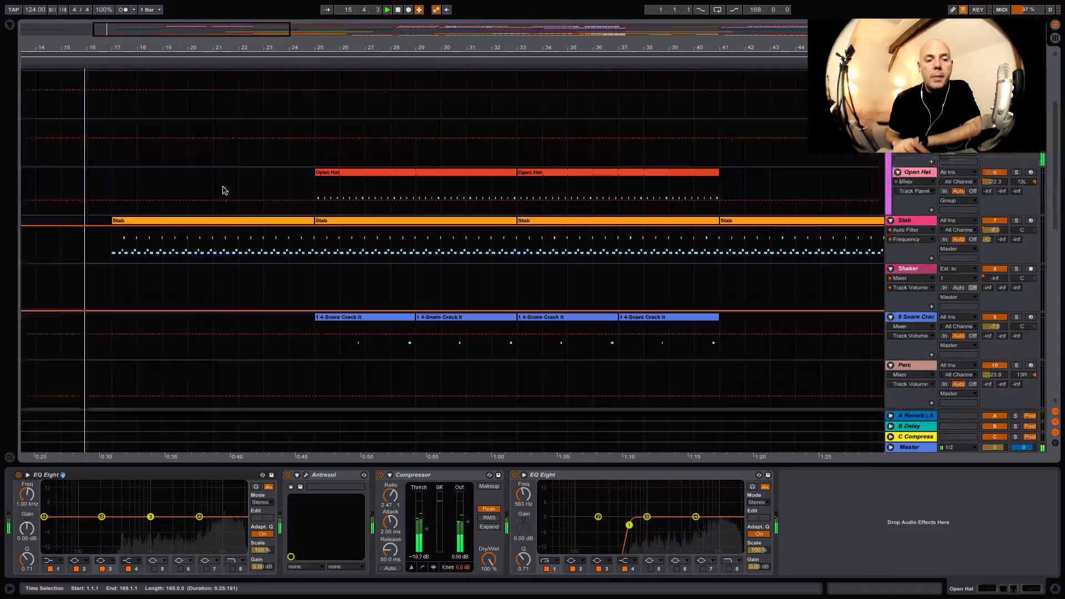
pyautogui.scroll(-2, 222, 190)
pyautogui.click(212, 181)
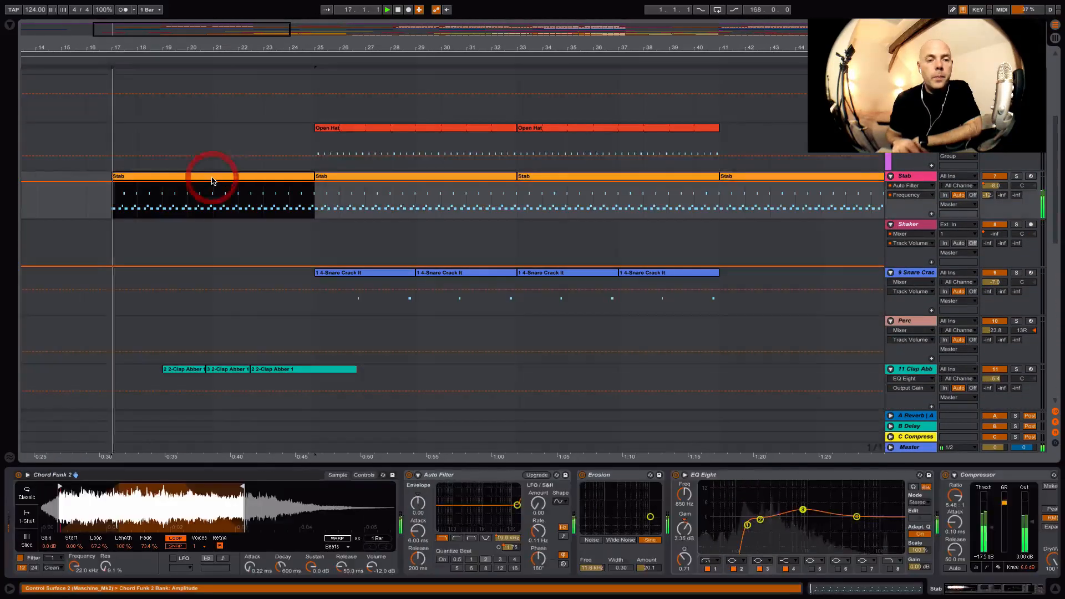
pyautogui.click(930, 180)
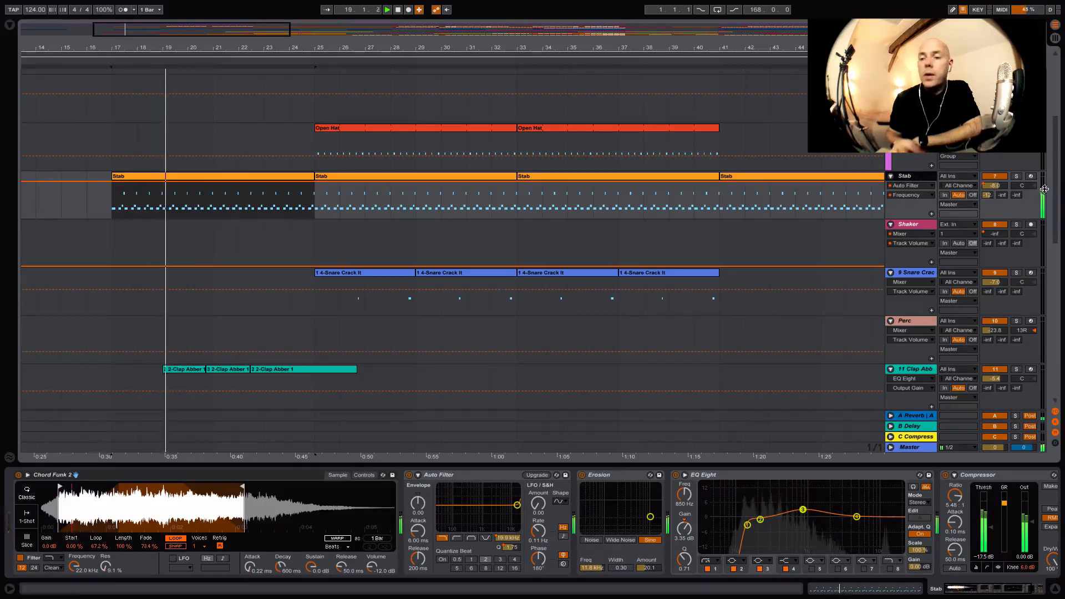
# Solo the Stab track, compare its sound with Erosion switched off and on, and view the rest of its effects
pyautogui.click(1017, 176)
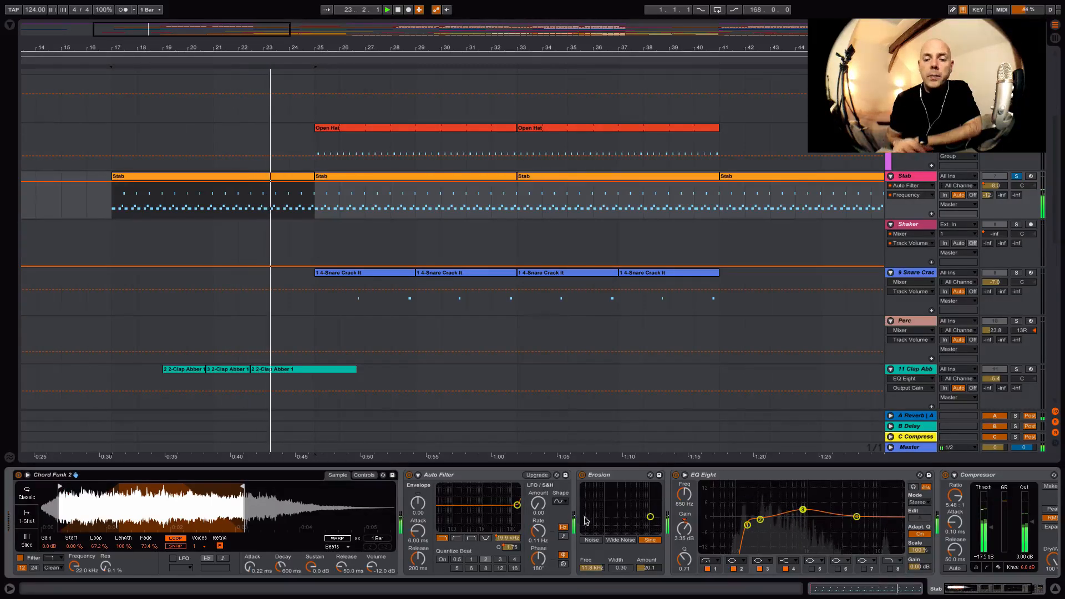
pyautogui.click(582, 474)
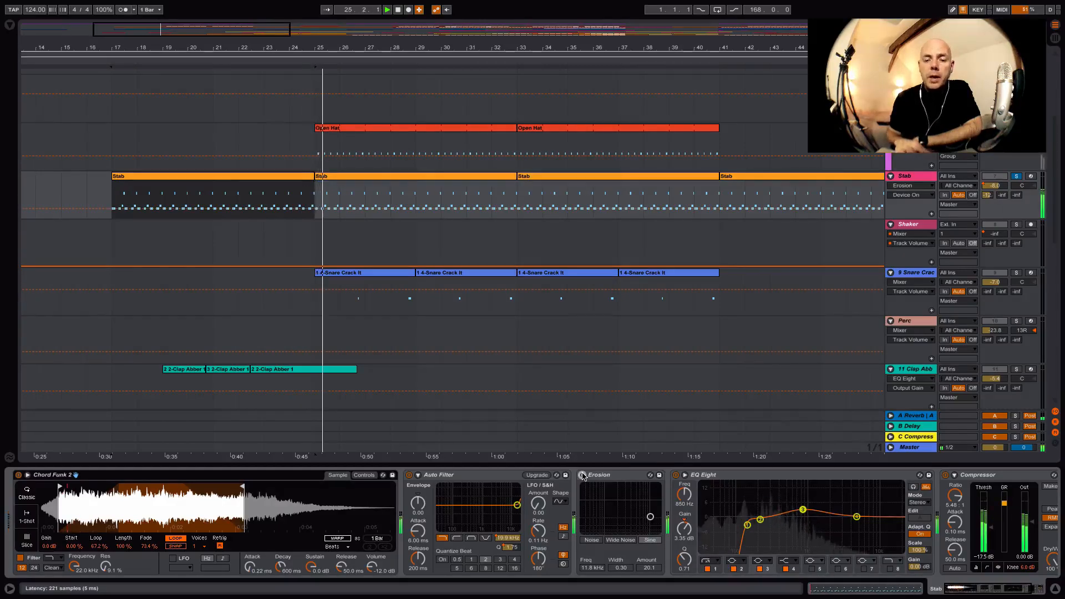
pyautogui.click(582, 475)
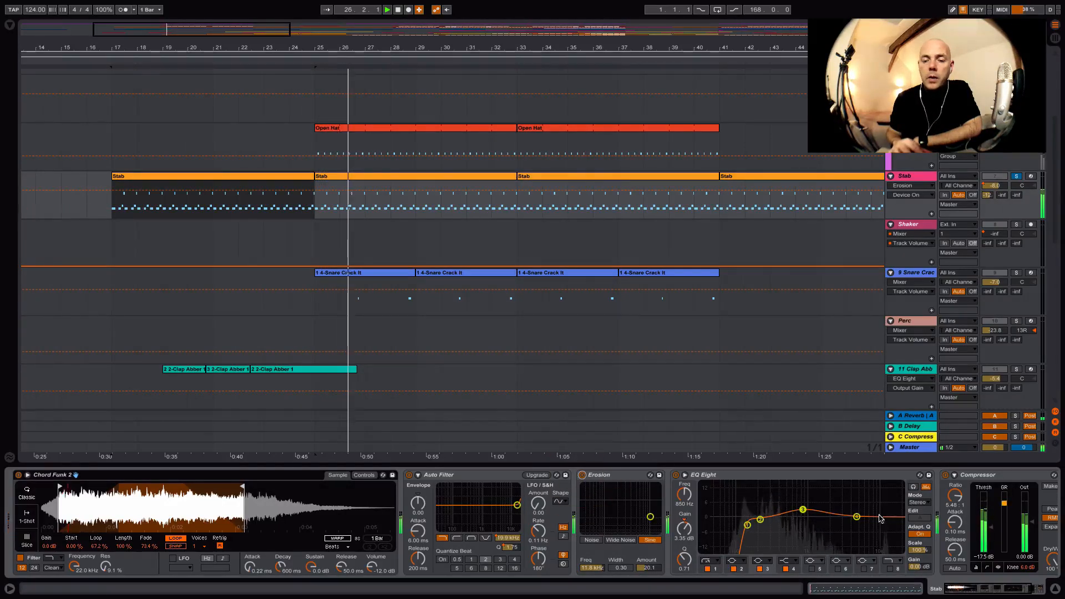
pyautogui.hscroll(3, 880, 534)
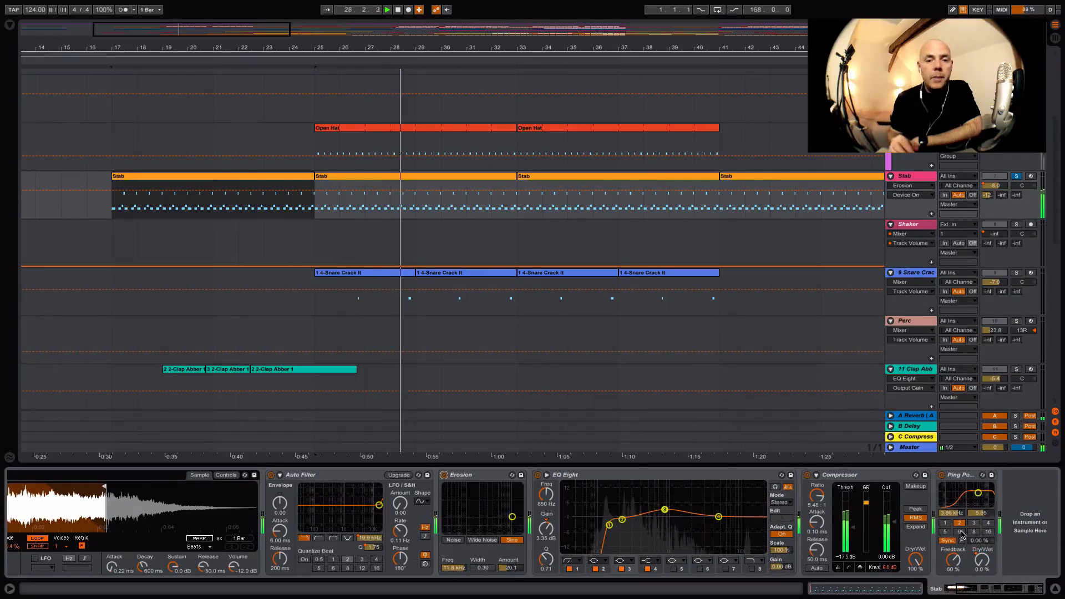
# Unsolo the Stab track and play the full mix from bar 17
pyautogui.click(1017, 177)
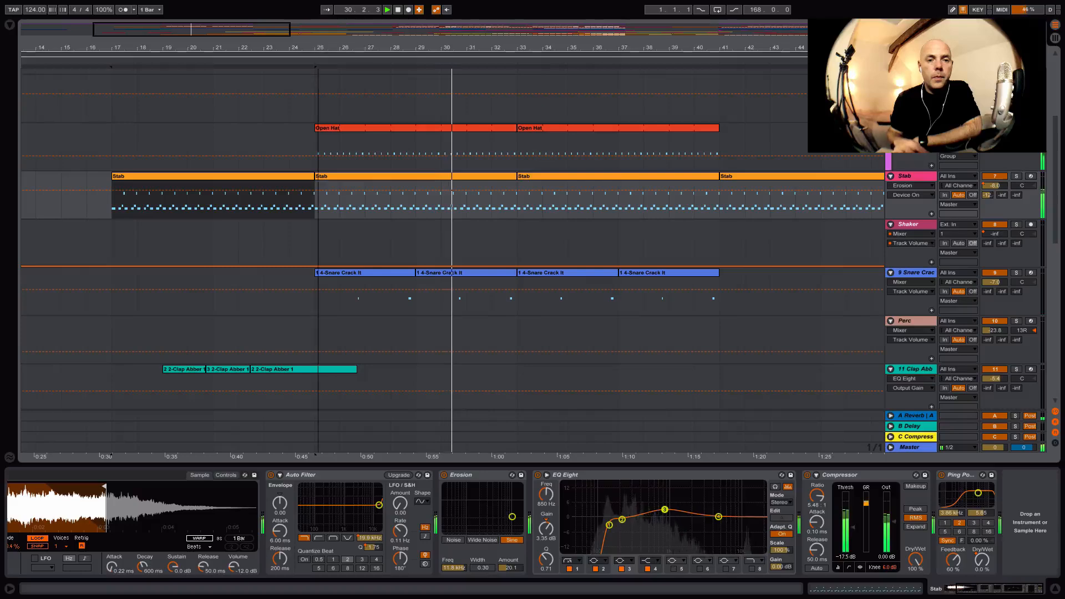
pyautogui.moveTo(386, 48); pyautogui.dragTo(386, 17)
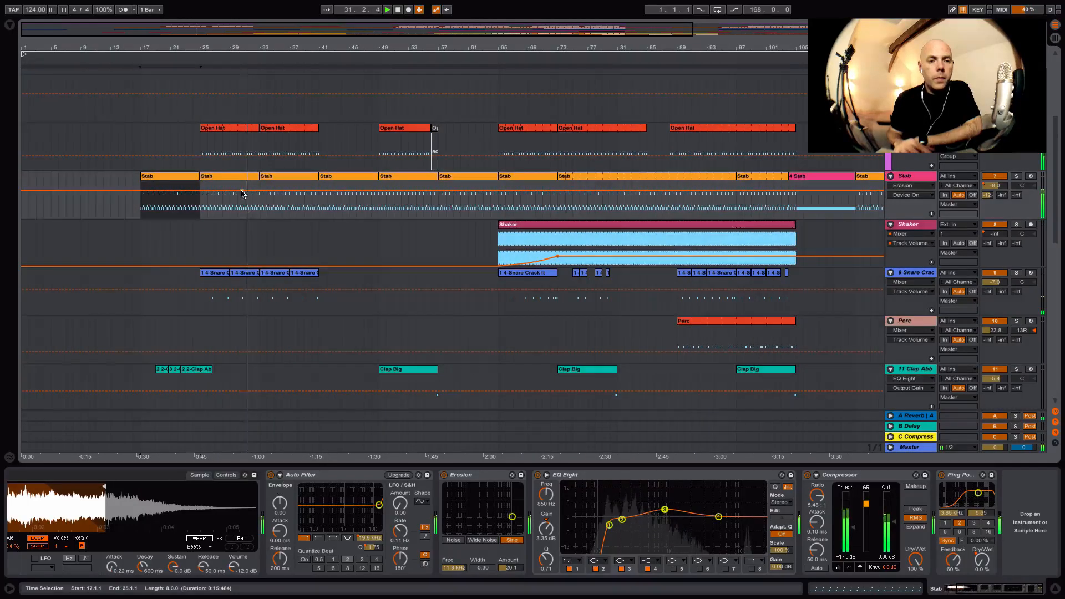
pyautogui.scroll(3, 240, 197)
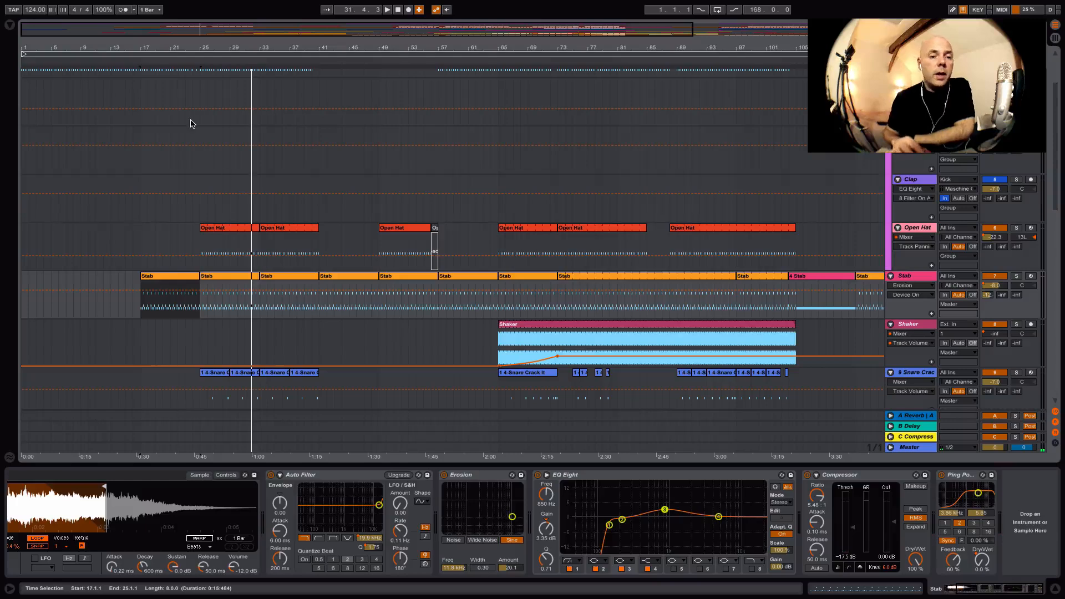
pyautogui.click(139, 59)
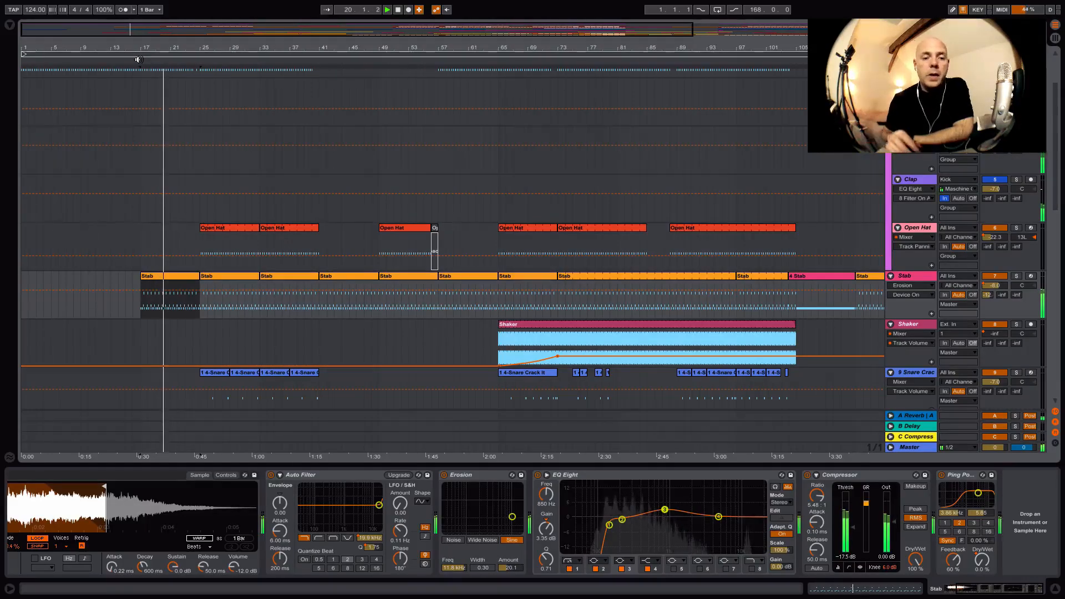
# Zoom in around bar 25 and examine the clips that enter there on the percussion tracks
pyautogui.click(199, 59)
pyautogui.moveTo(198, 49); pyautogui.dragTo(204, 51)
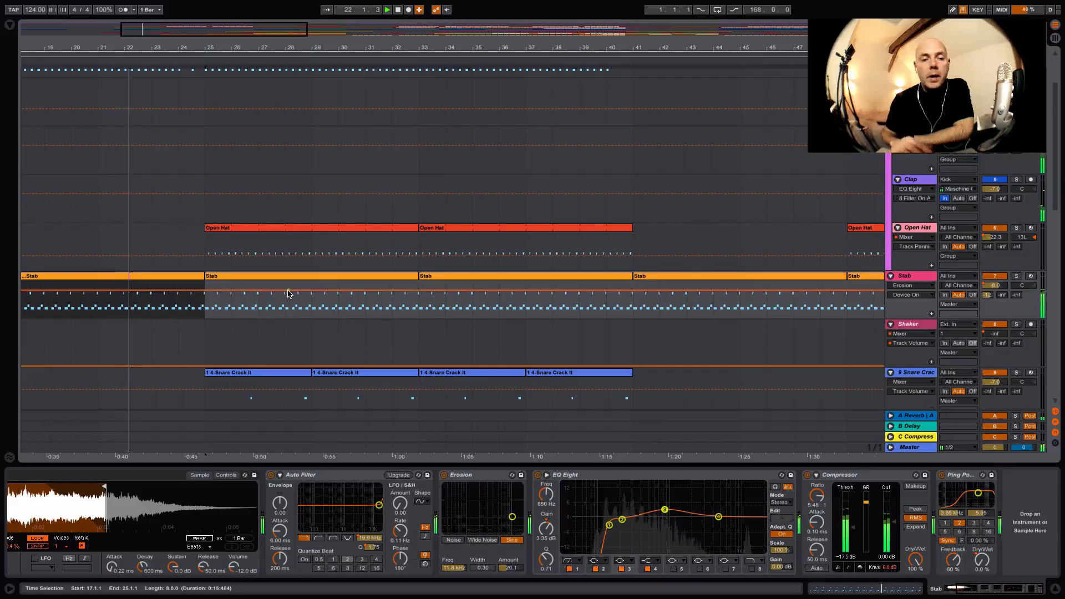
pyautogui.scroll(-3, 332, 222)
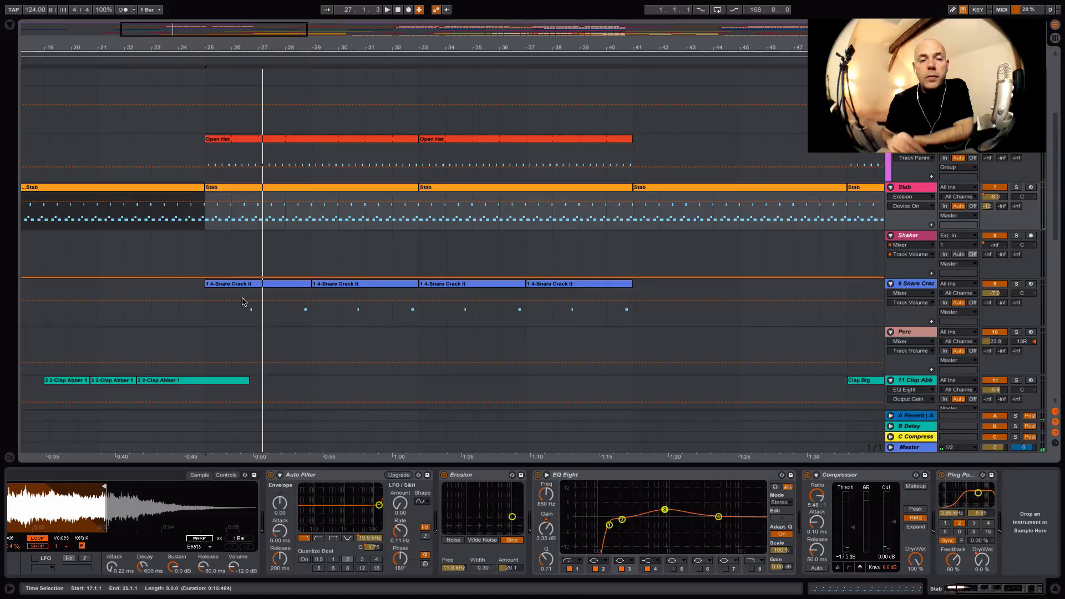
pyautogui.scroll(-5, 241, 302)
# Select the one-bar Beats clip at bar 24 and review the clips on the tracks below, down to Spooky
pyautogui.scroll(10, 242, 302)
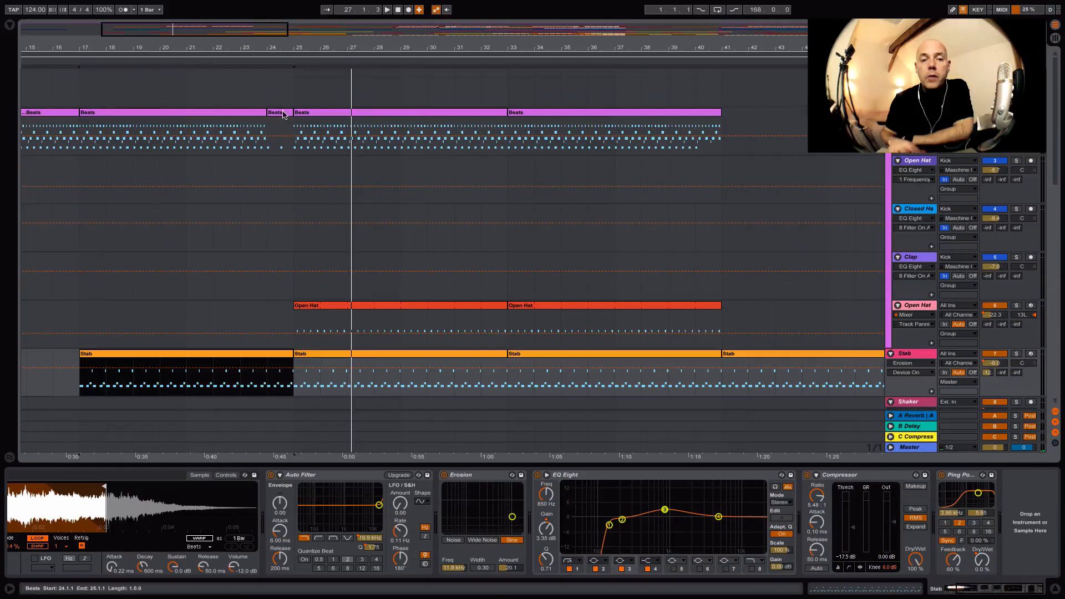
pyautogui.click(283, 115)
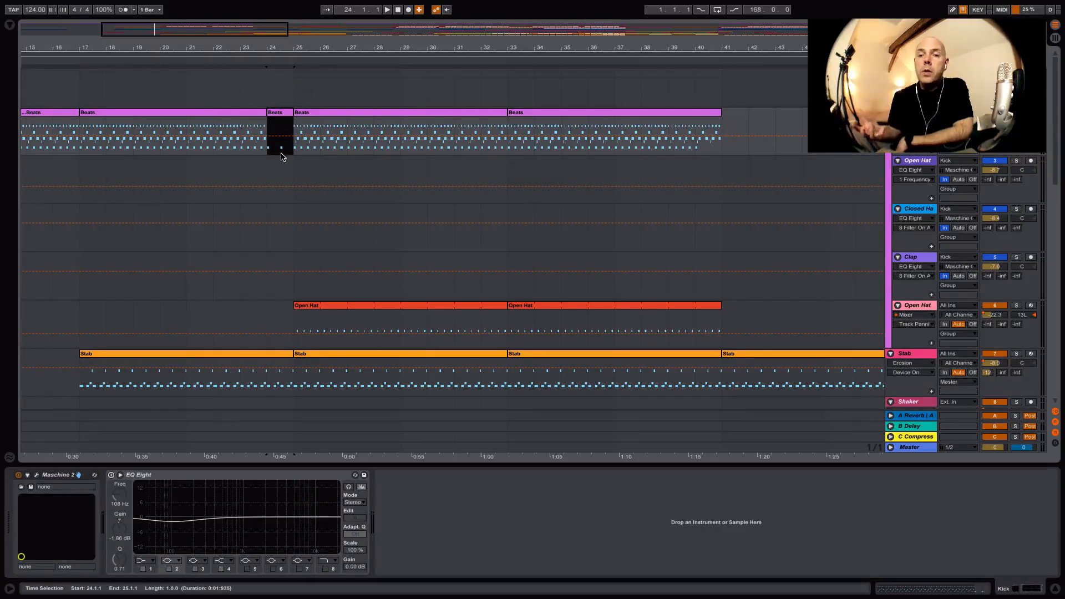
pyautogui.scroll(-3, 367, 256)
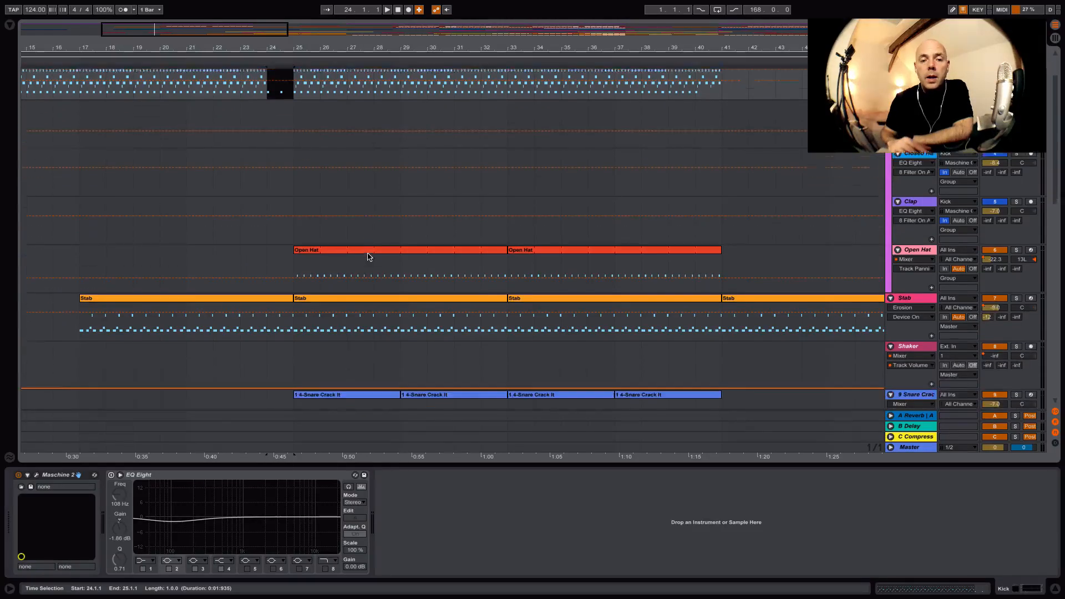
pyautogui.scroll(-10, 347, 249)
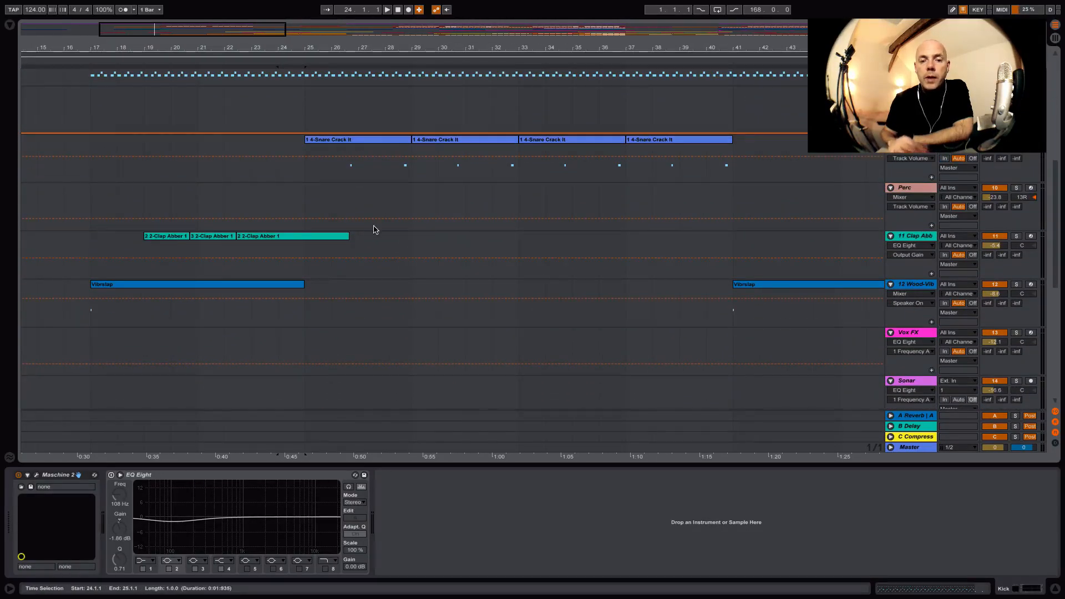
pyautogui.scroll(-12, 375, 229)
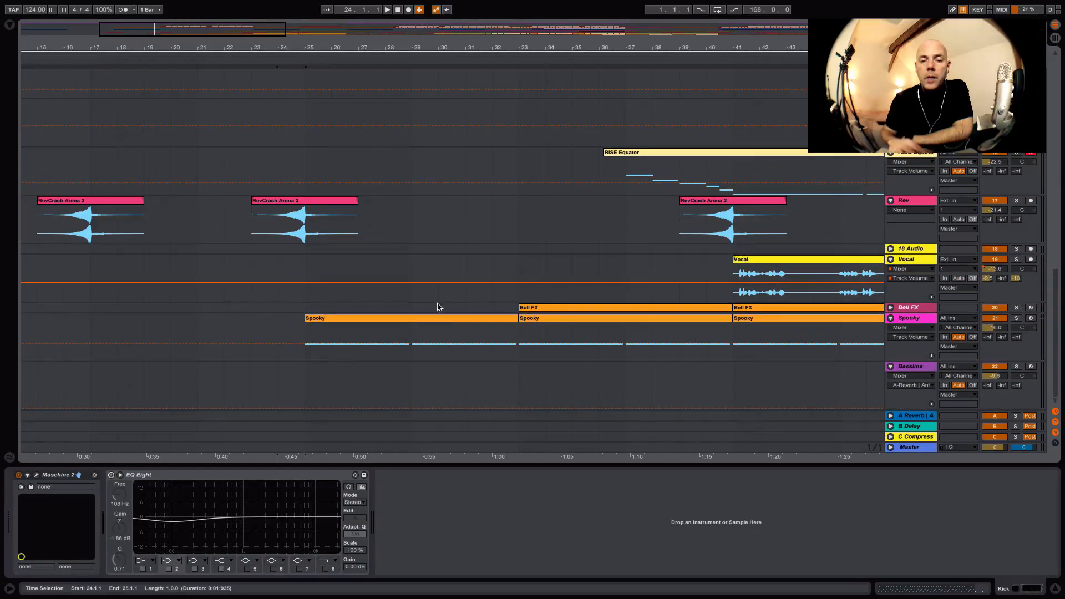
# Solo the Spooky track, play its first clip from bar 25, and view its Absynth 5 patch
pyautogui.click(450, 318)
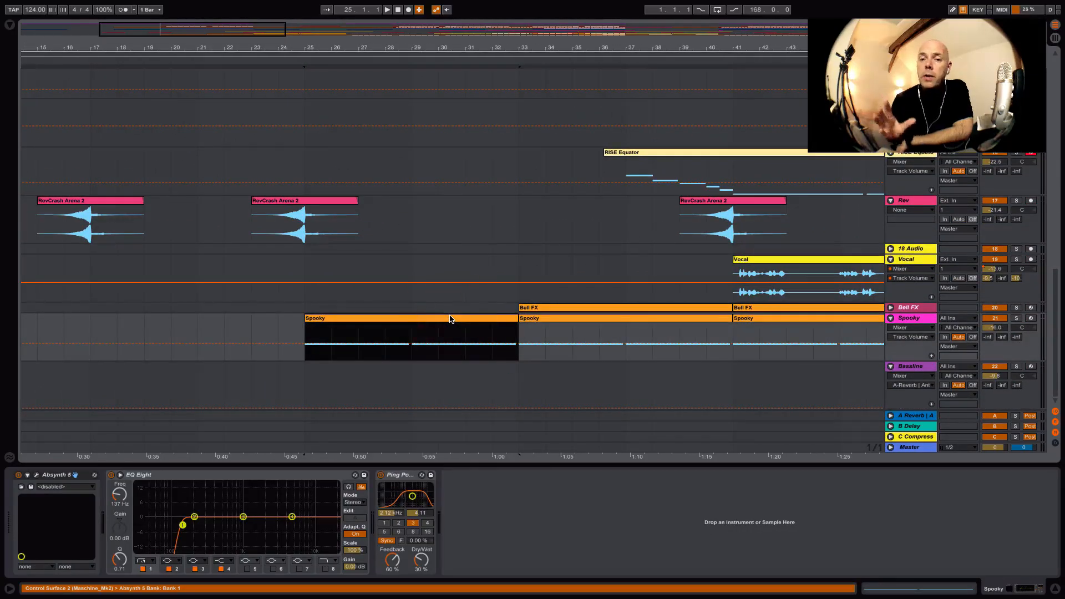
pyautogui.click(908, 320)
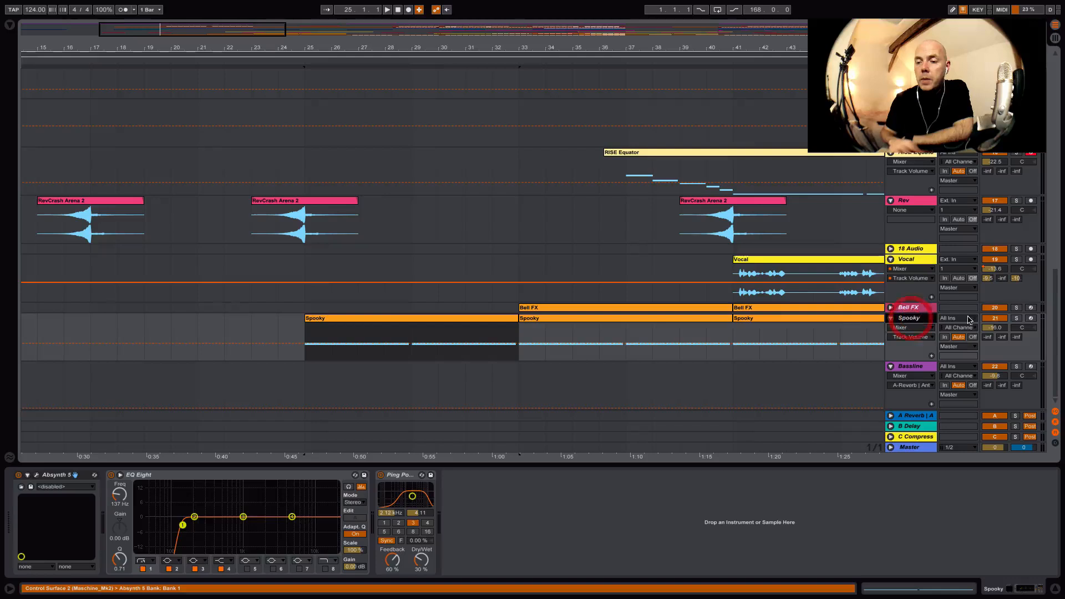
pyautogui.press('space')
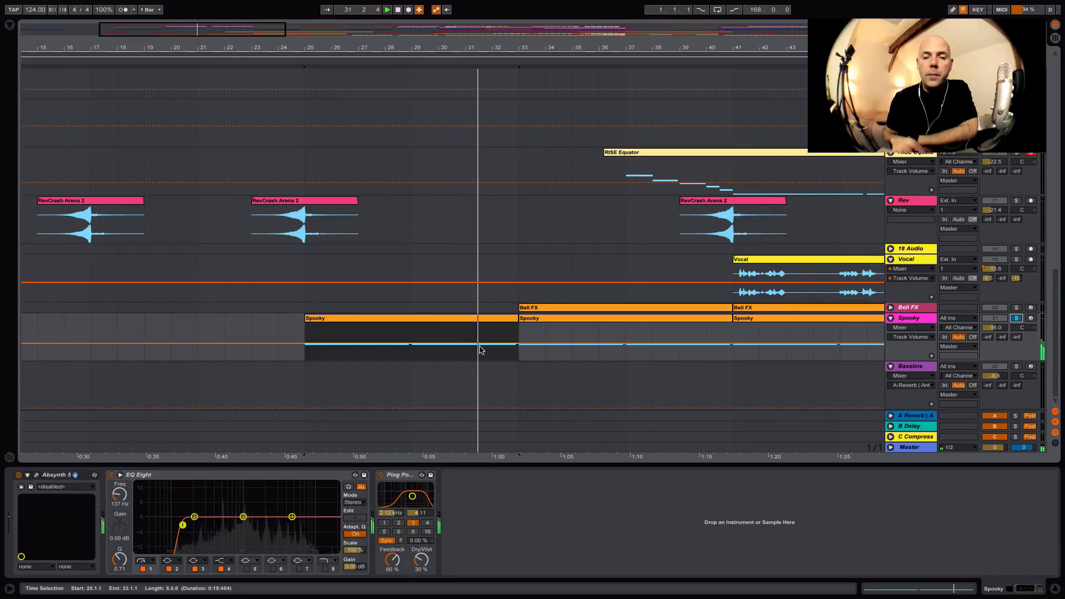
pyautogui.click(38, 475)
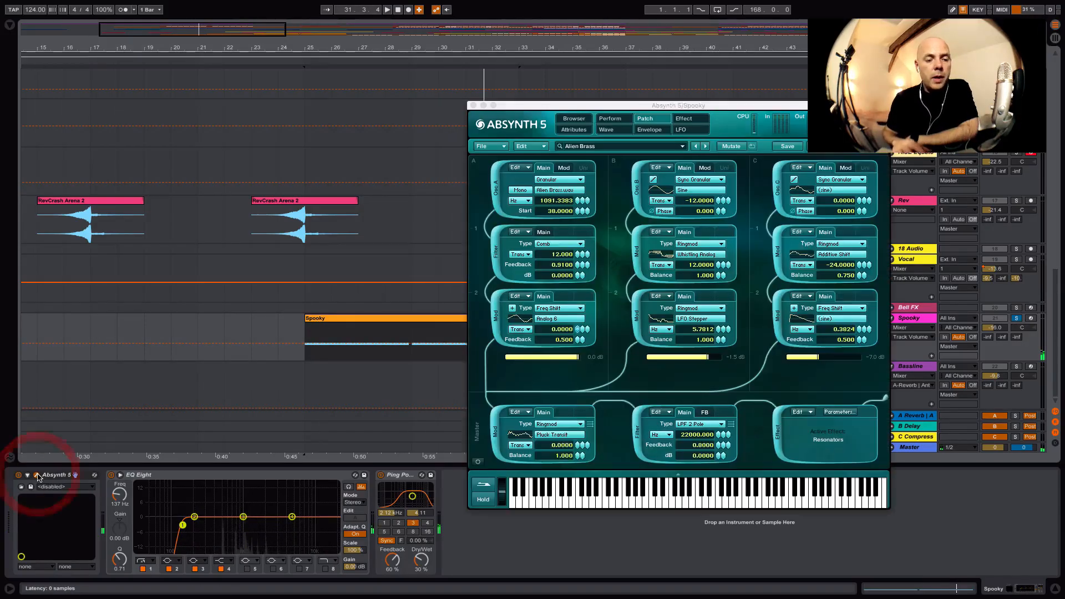
pyautogui.click(474, 104)
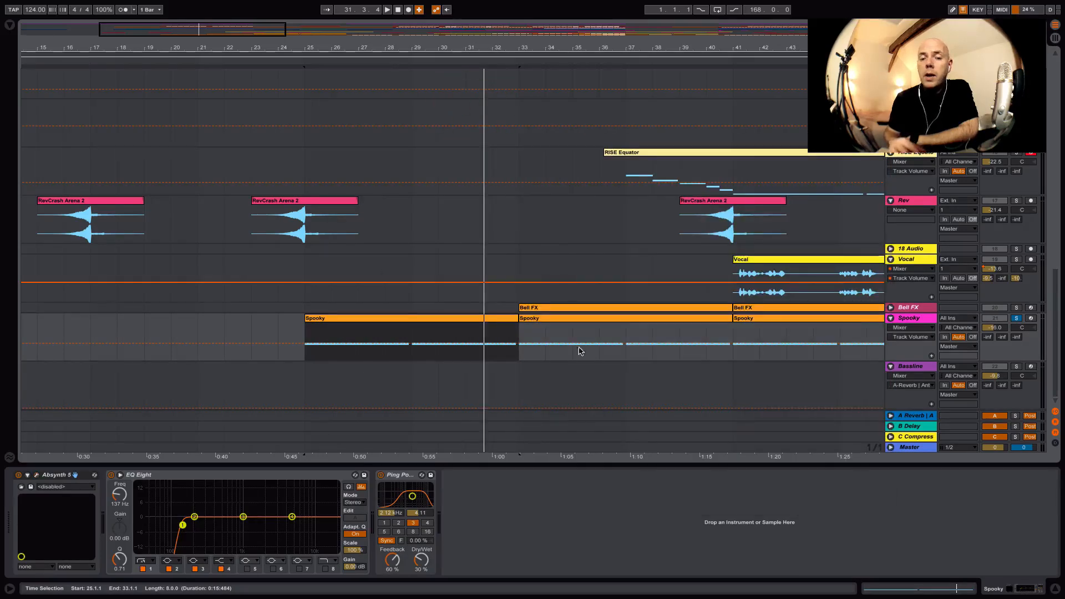
# Unsolo Spooky, expand the Bell FX track, and play the mix from where the Bell FX clips begin near bar 33
pyautogui.moveTo(517, 48); pyautogui.dragTo(405, 50)
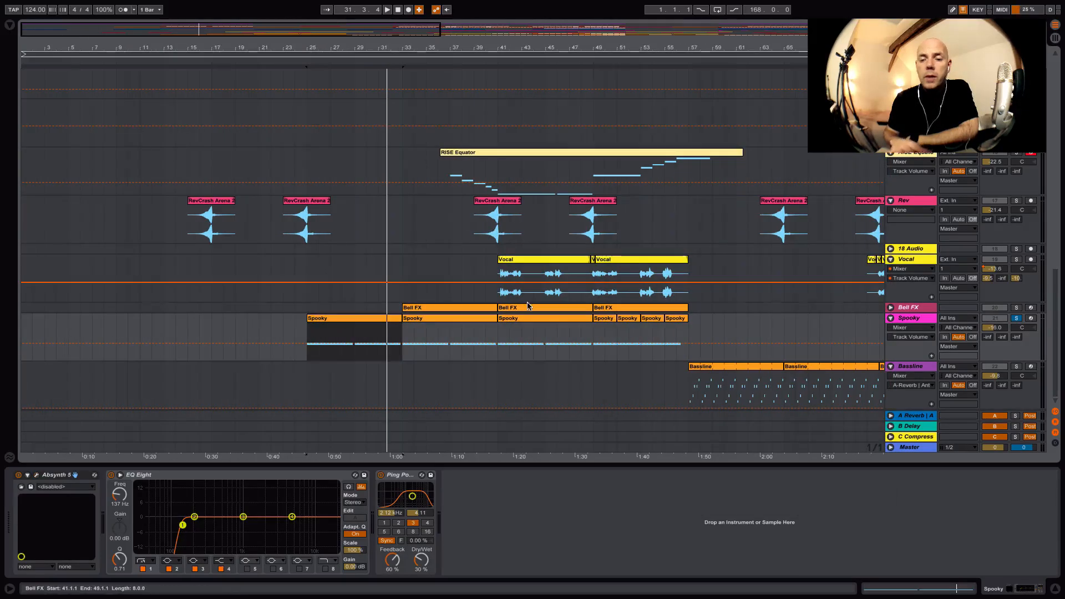
pyautogui.click(891, 308)
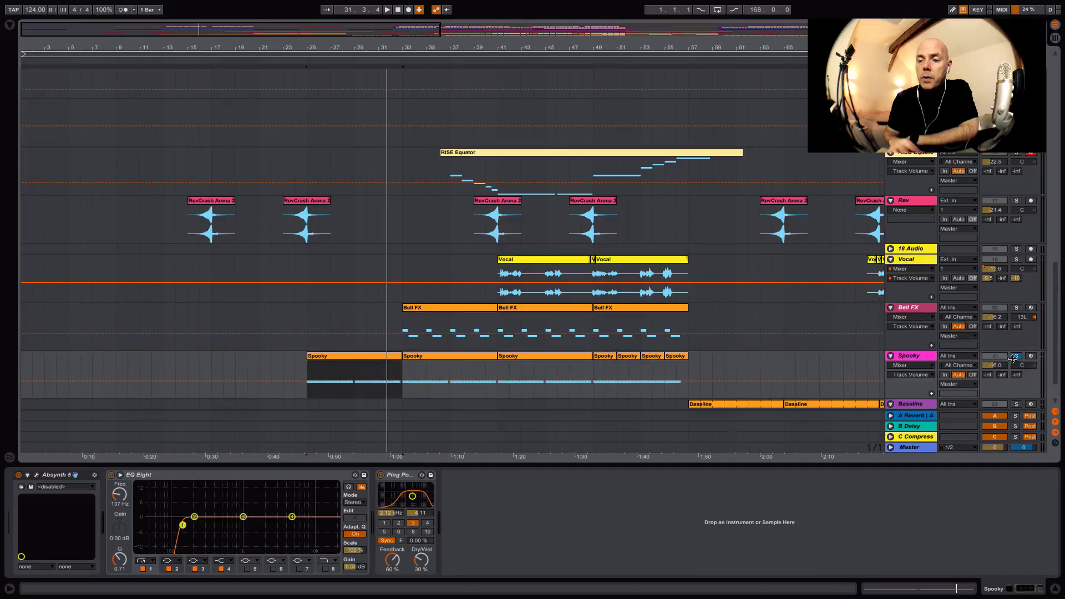
pyautogui.click(923, 313)
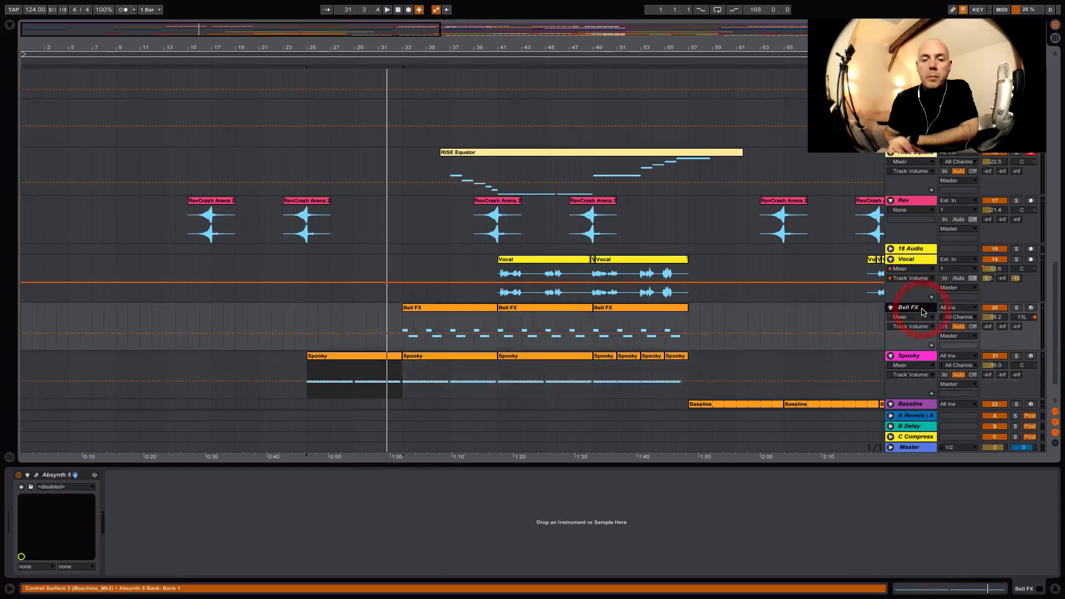
pyautogui.click(401, 59)
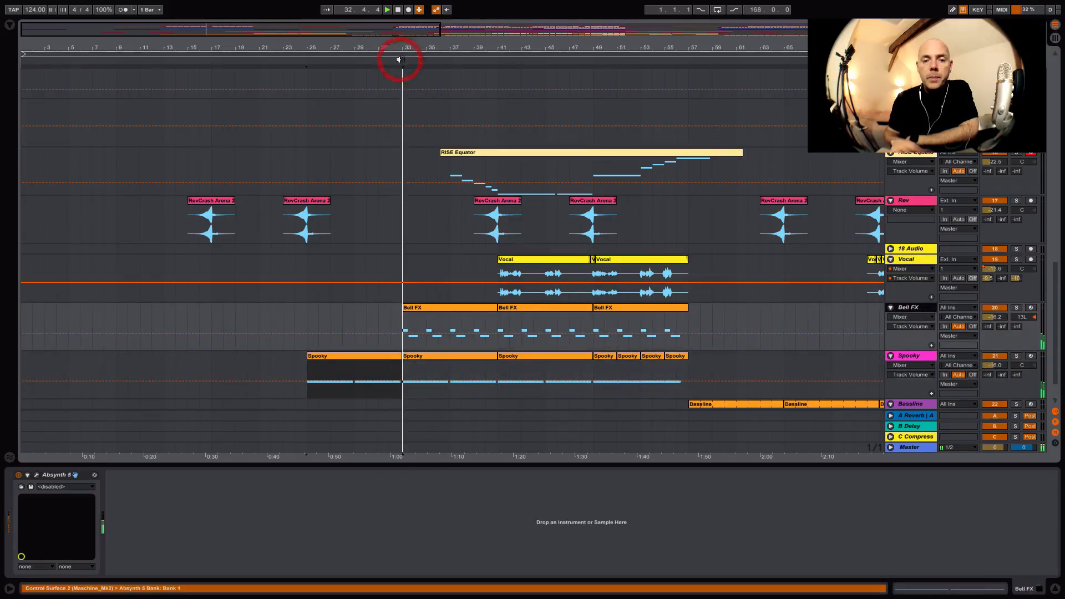
# Audition the Bell FX track in solo, view its Absynth 5 patch, and unsolo the track
pyautogui.click(1016, 308)
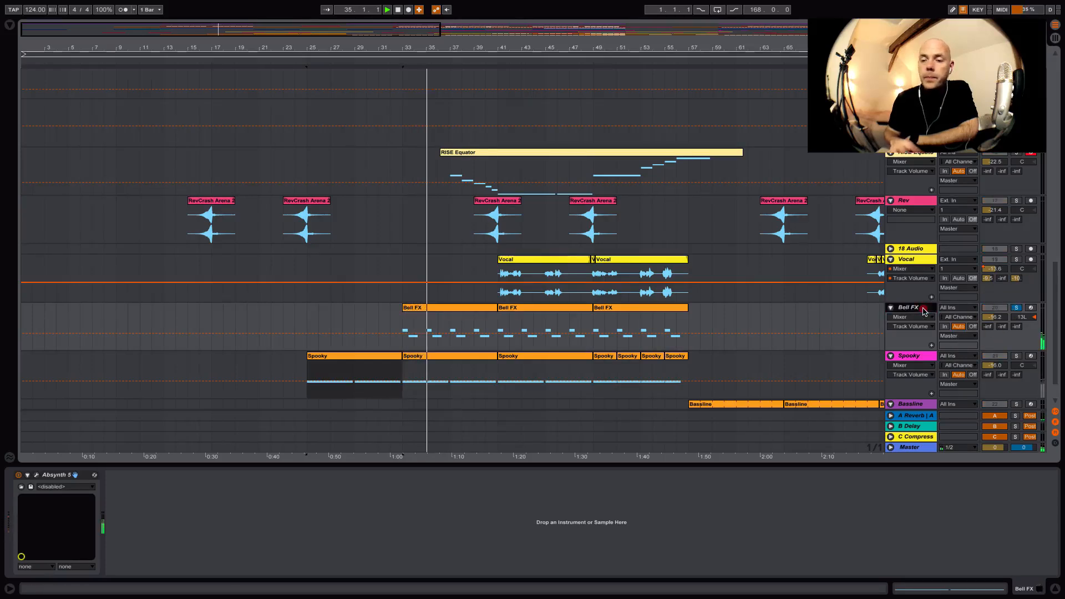
pyautogui.click(40, 477)
pyautogui.click(38, 476)
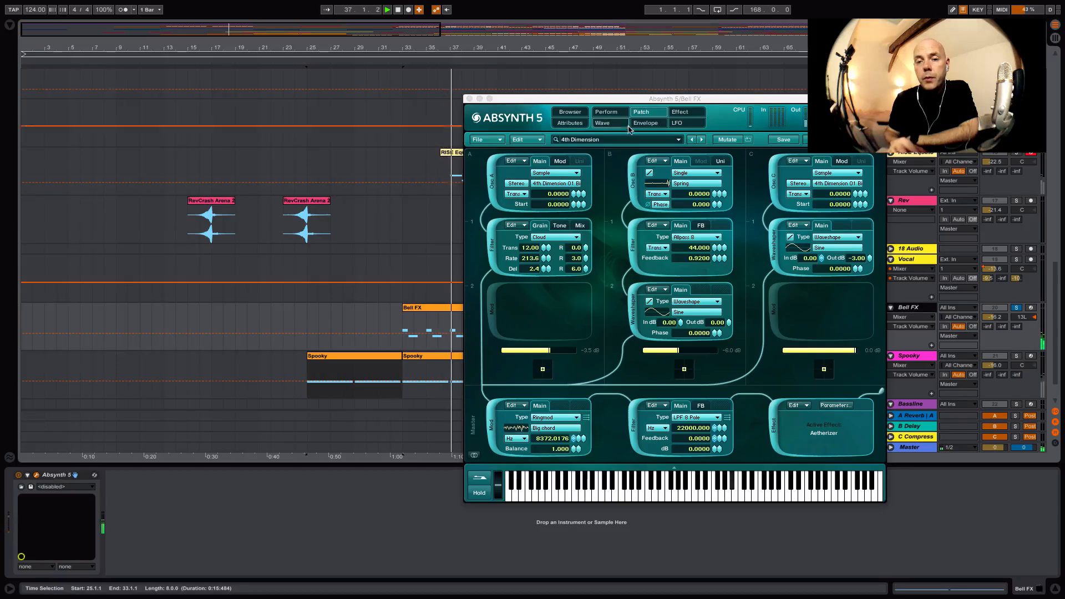
pyautogui.click(469, 99)
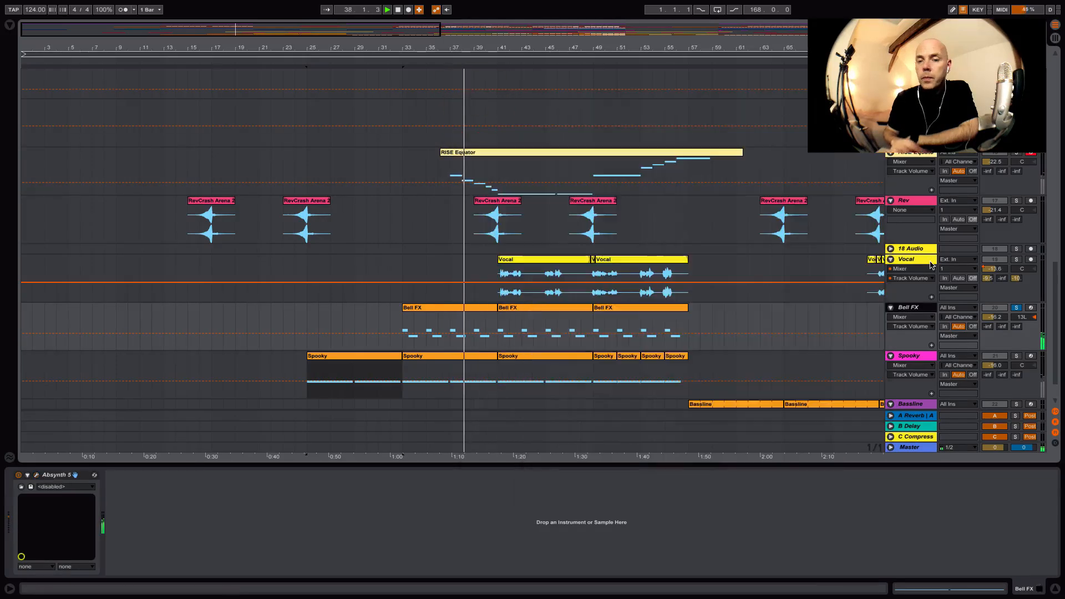
pyautogui.click(1017, 308)
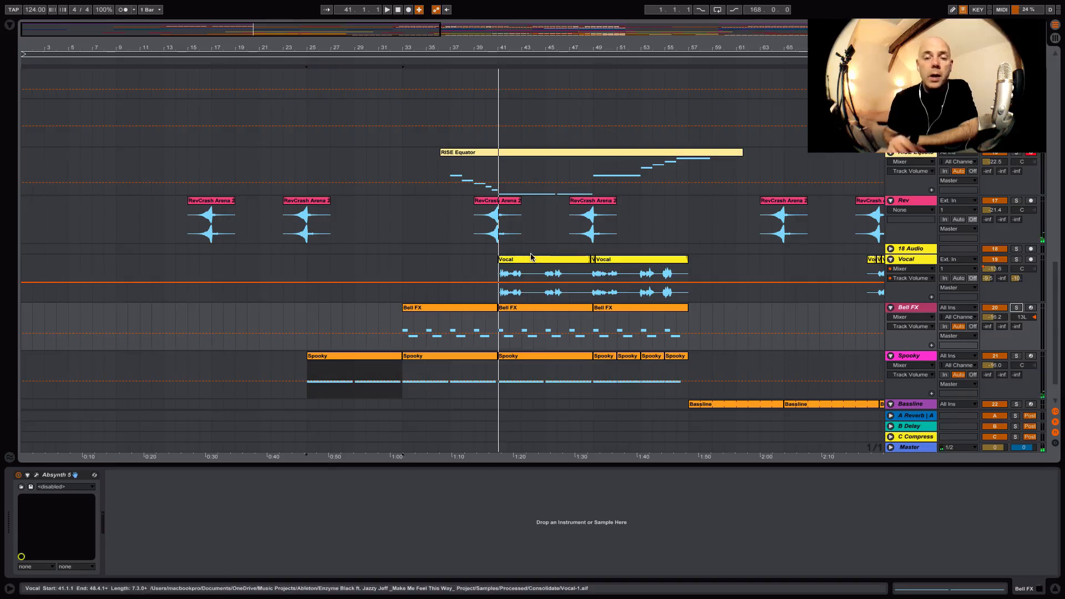
# Audition the first RISE Equator clip in solo from its start, view its notes and envelope, and unsolo the track
pyautogui.click(485, 153)
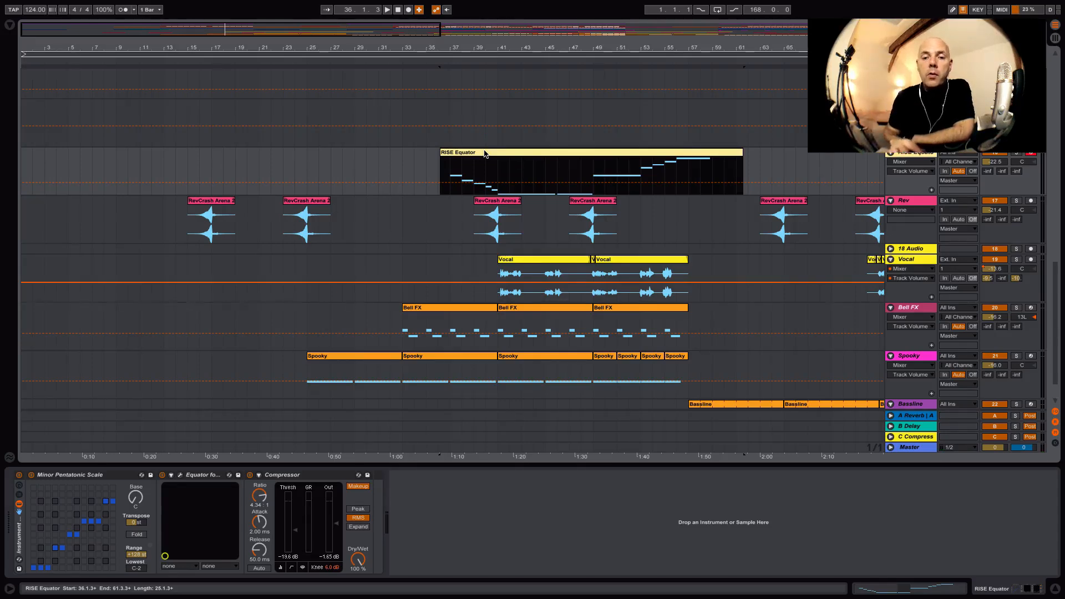
pyautogui.click(1016, 153)
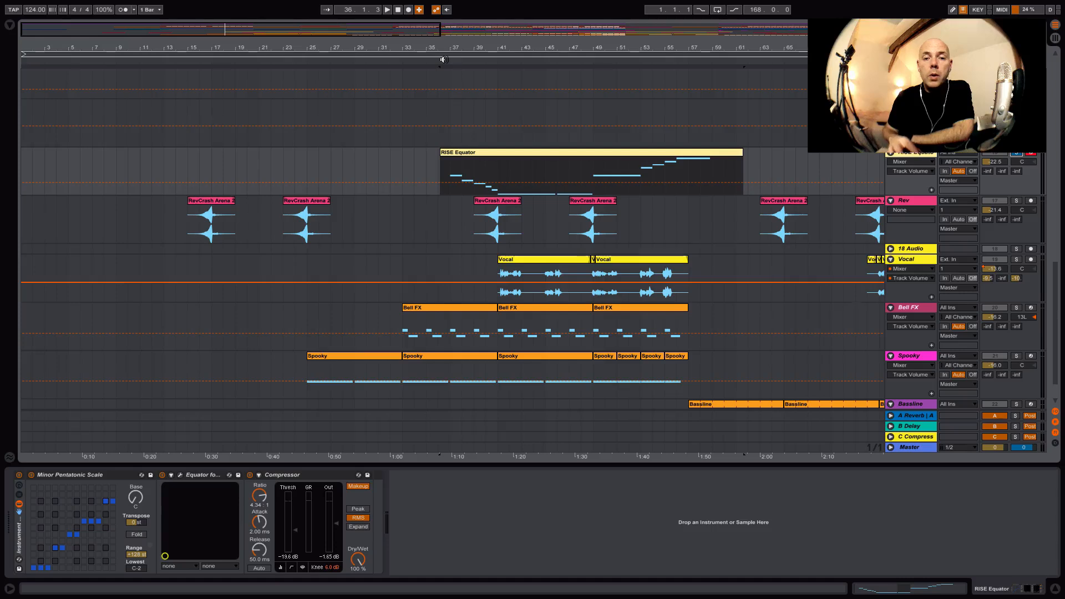
pyautogui.click(444, 60)
pyautogui.doubleClick(496, 153)
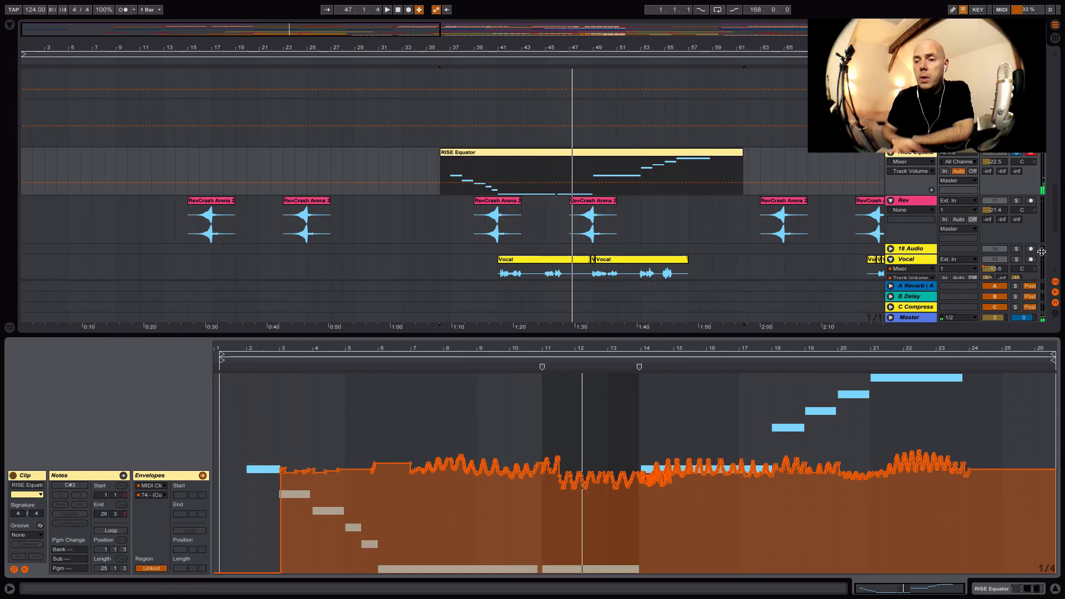
pyautogui.click(1017, 153)
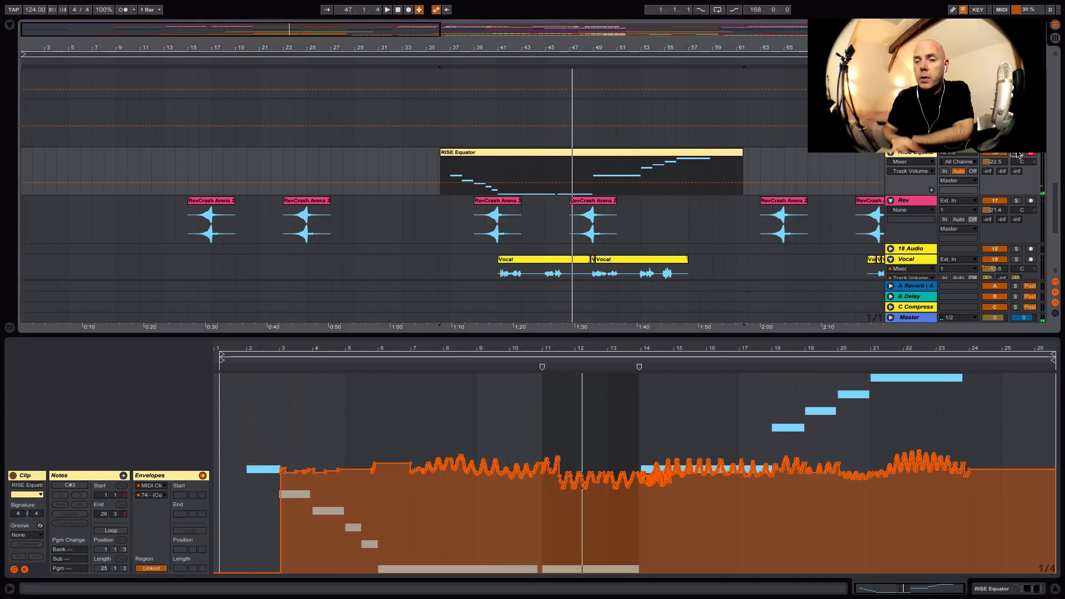
# Mute the Vocal track and play the rest of the mix from the start of the first RISE Equator clip
pyautogui.click(445, 60)
pyautogui.click(996, 261)
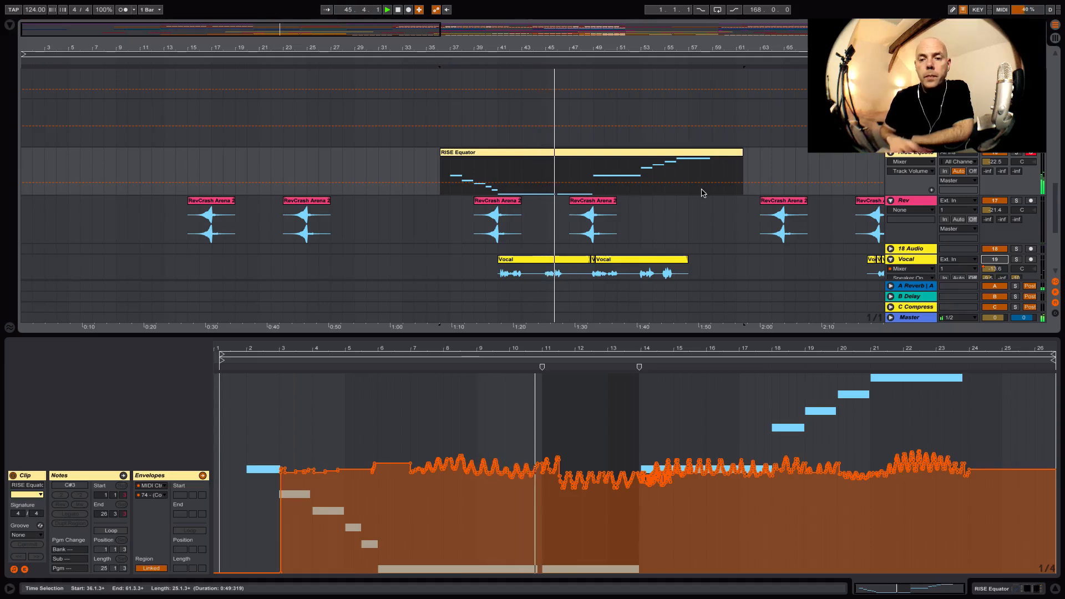
pyautogui.press('-')
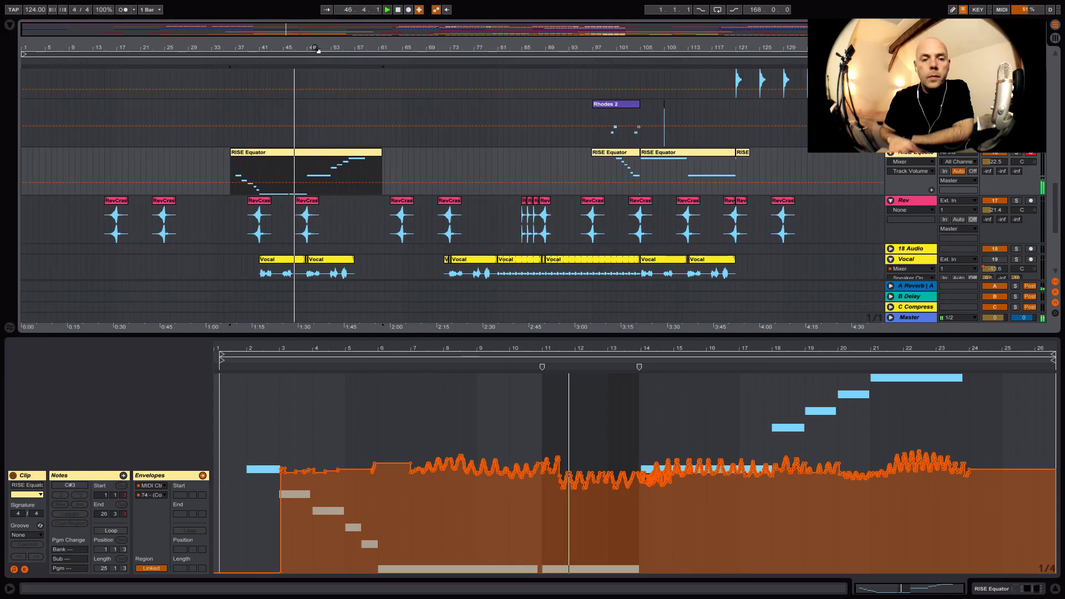
pyautogui.scroll(-1, 643, 203)
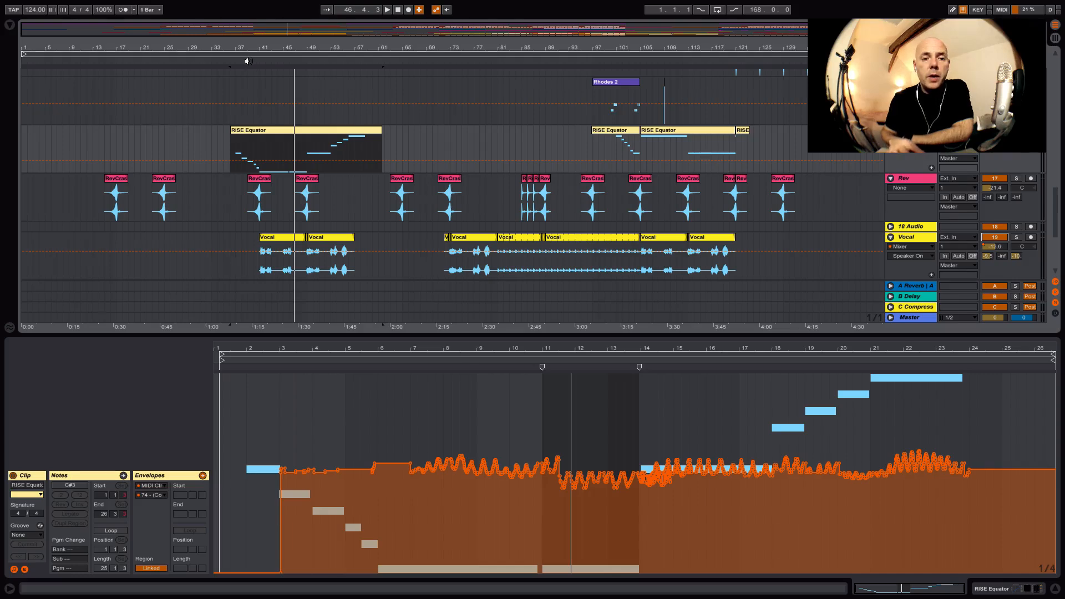
# Play the full mix with the vocal from about bar 35 and view the Vocal track's effects chain
pyautogui.click(232, 61)
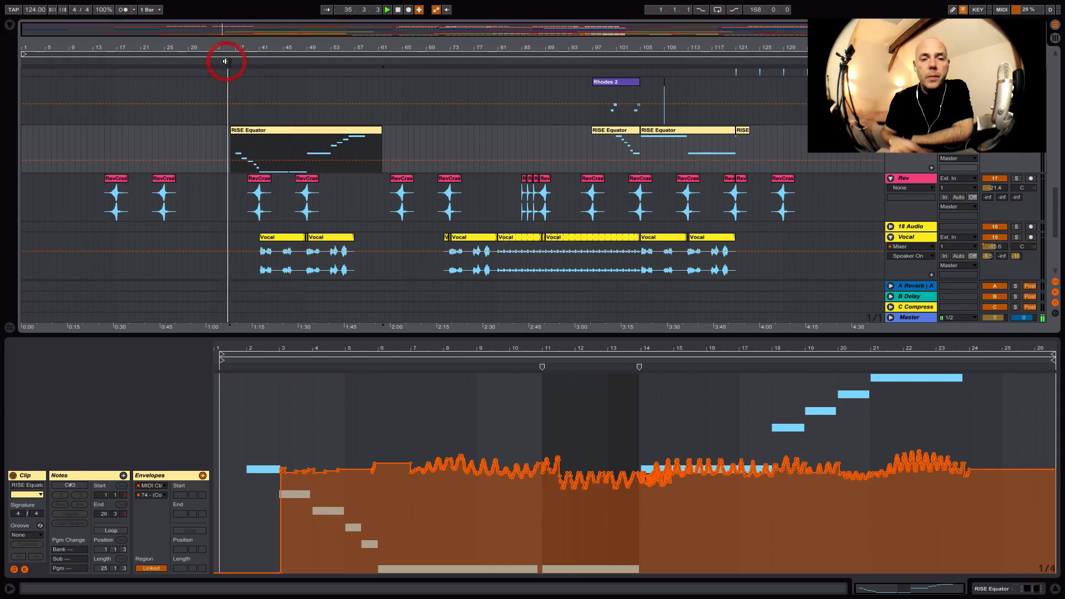
pyautogui.click(923, 238)
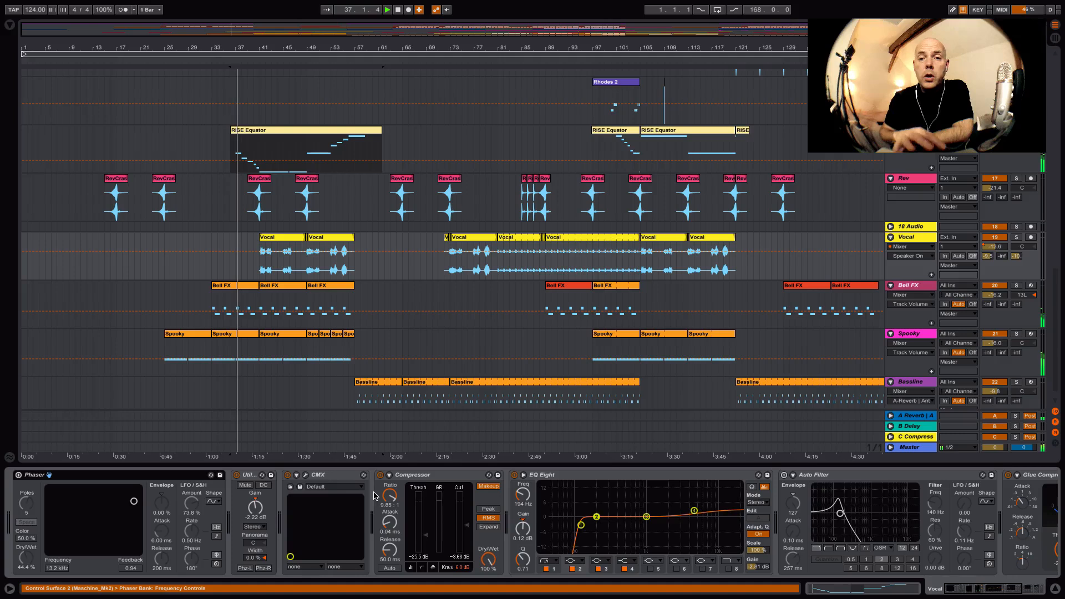
pyautogui.hscroll(3, 311, 528)
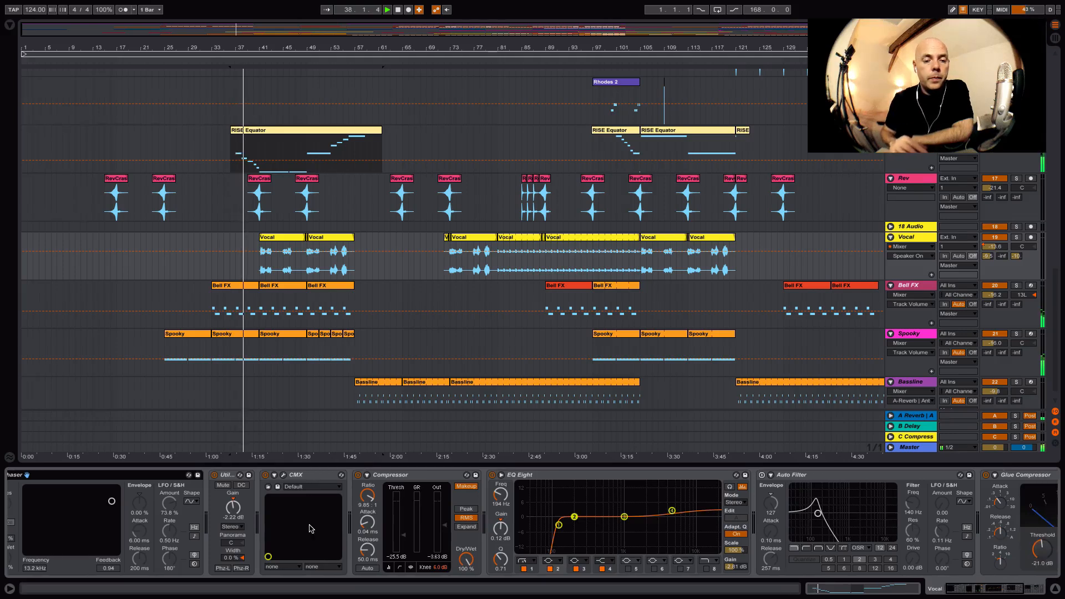
pyautogui.hscroll(4, 310, 528)
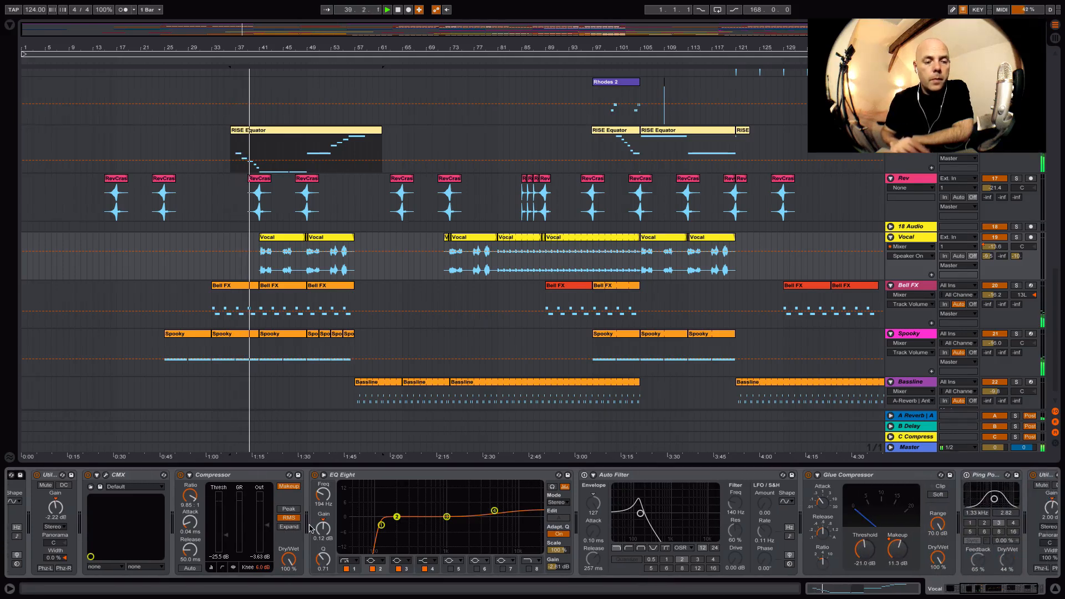
pyautogui.hscroll(1, 309, 527)
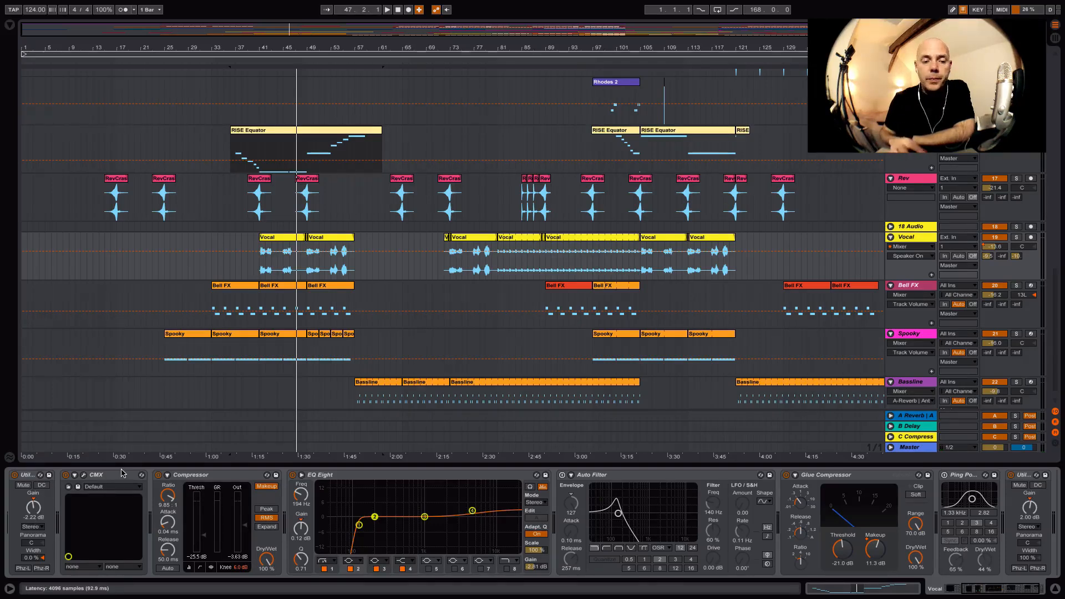
# Review the Vocal track's Compressor, EQ Eight, Auto Filter, Glue Compressor and final Utility in turn
pyautogui.click(230, 476)
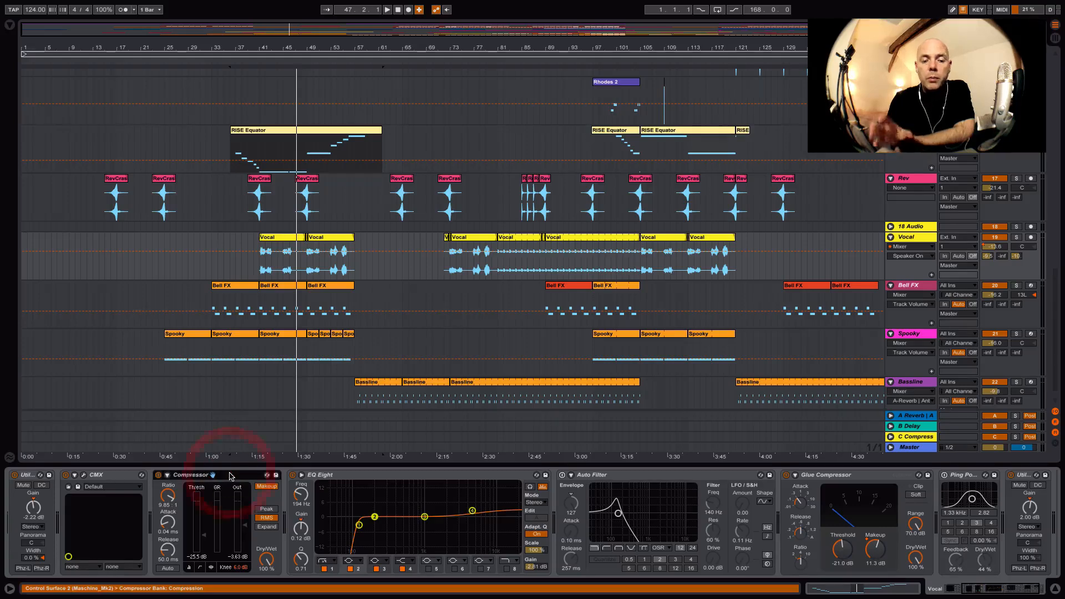
pyautogui.click(437, 474)
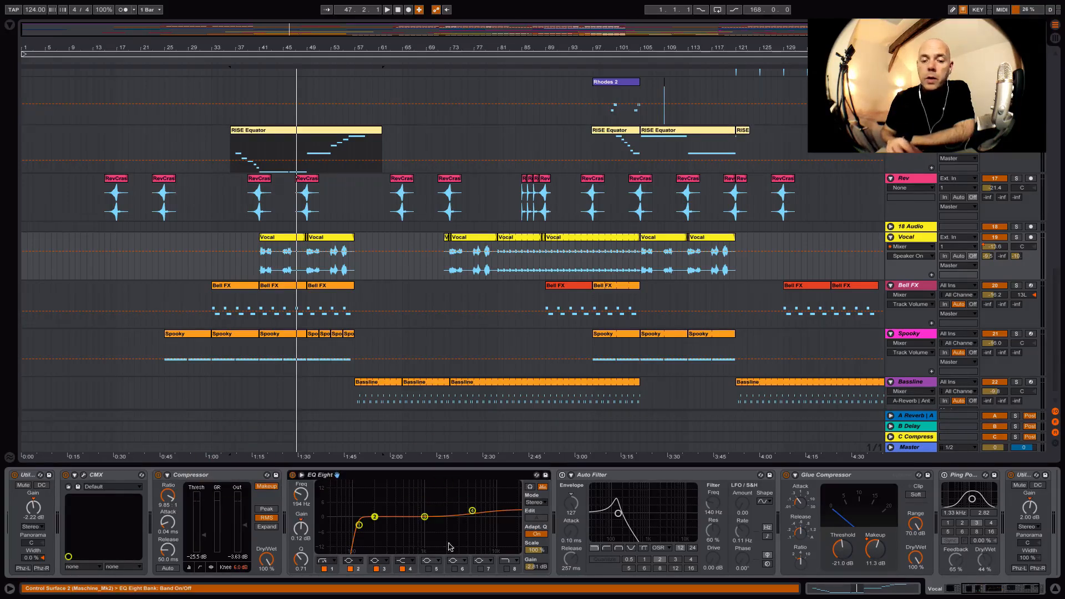
pyautogui.click(694, 476)
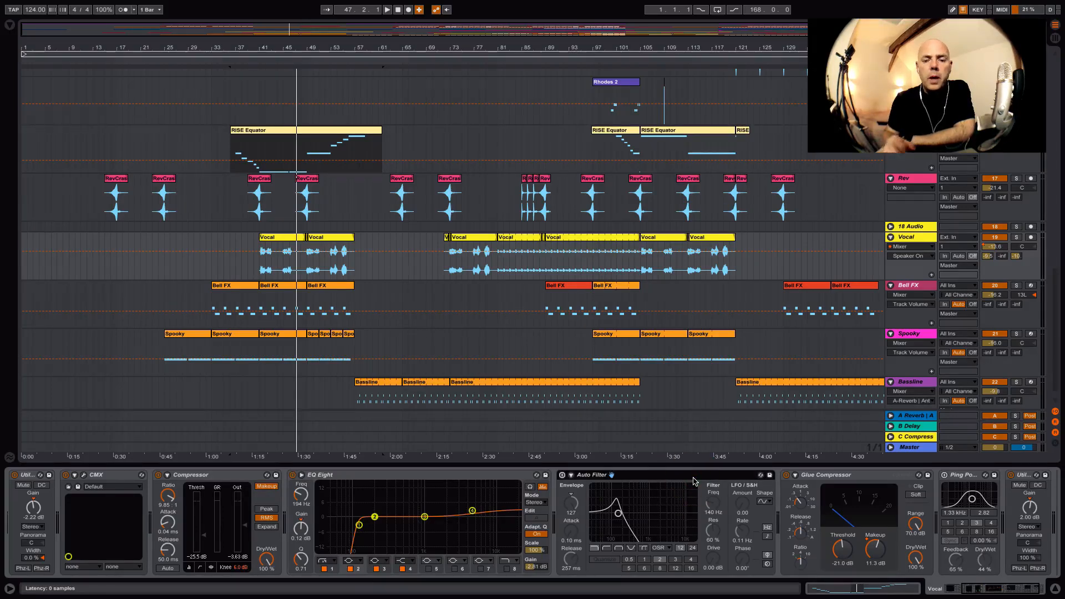
pyautogui.hscroll(2, 693, 480)
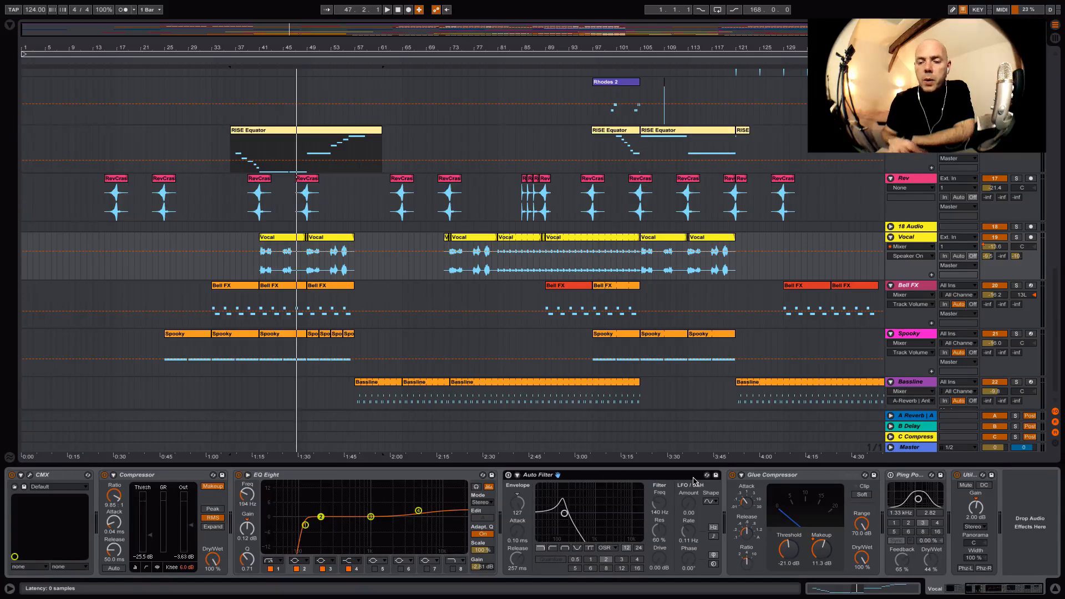
pyautogui.click(814, 476)
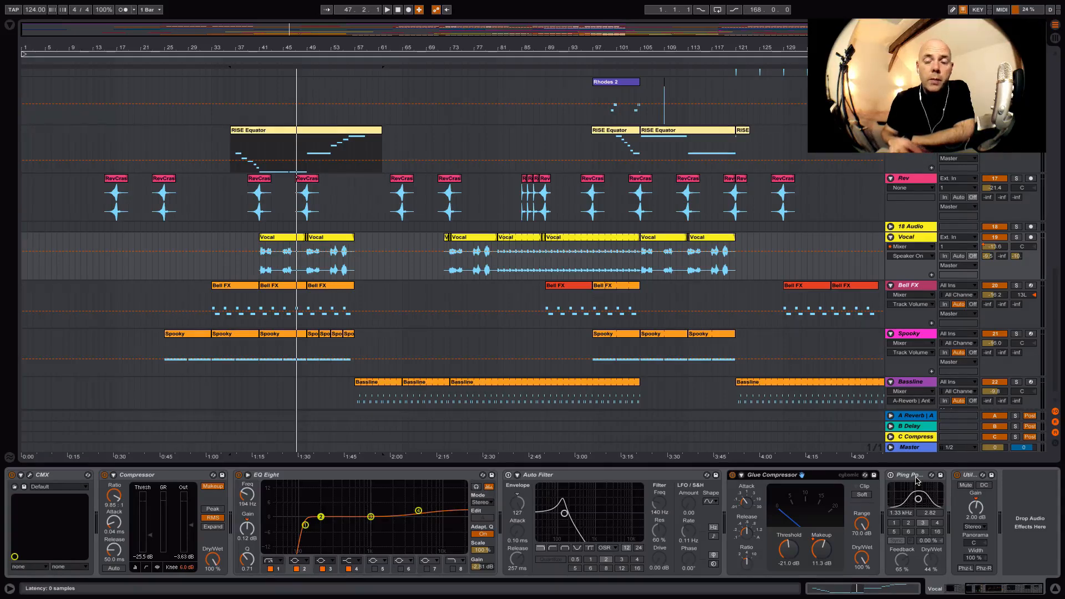
pyautogui.click(969, 476)
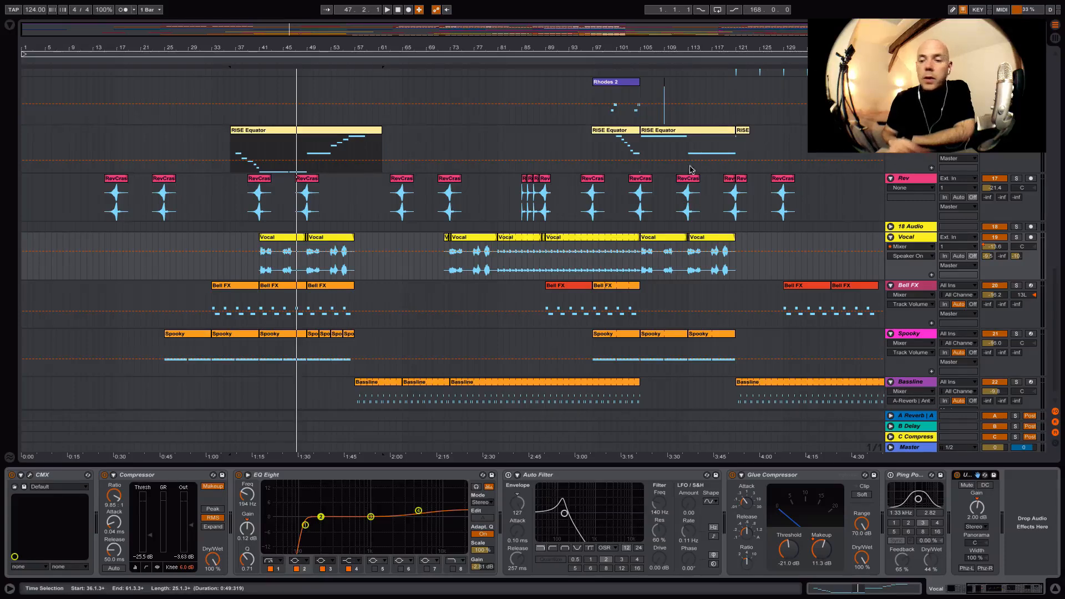
# Audition the Vocal track in solo from about bar 41, view the devices on return track C, and unsolo the vocal
pyautogui.click(1016, 237)
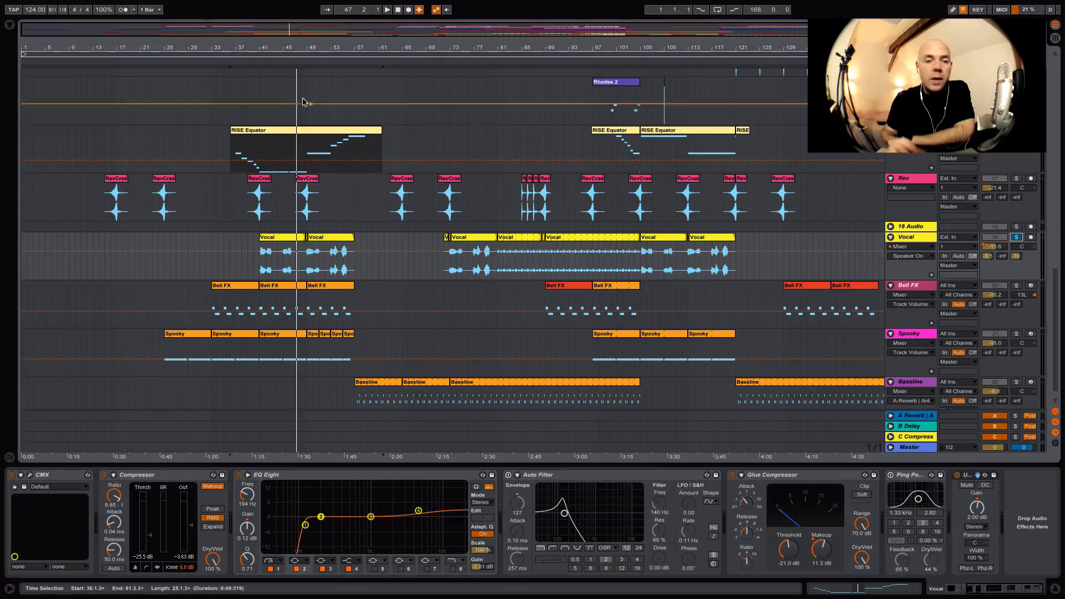
pyautogui.click(256, 58)
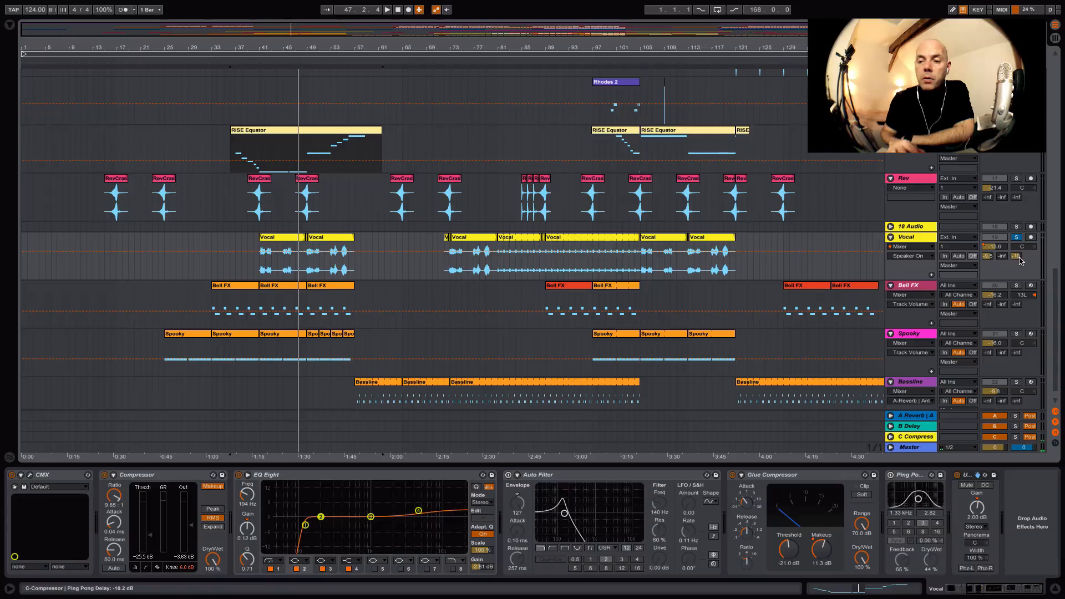
pyautogui.click(910, 438)
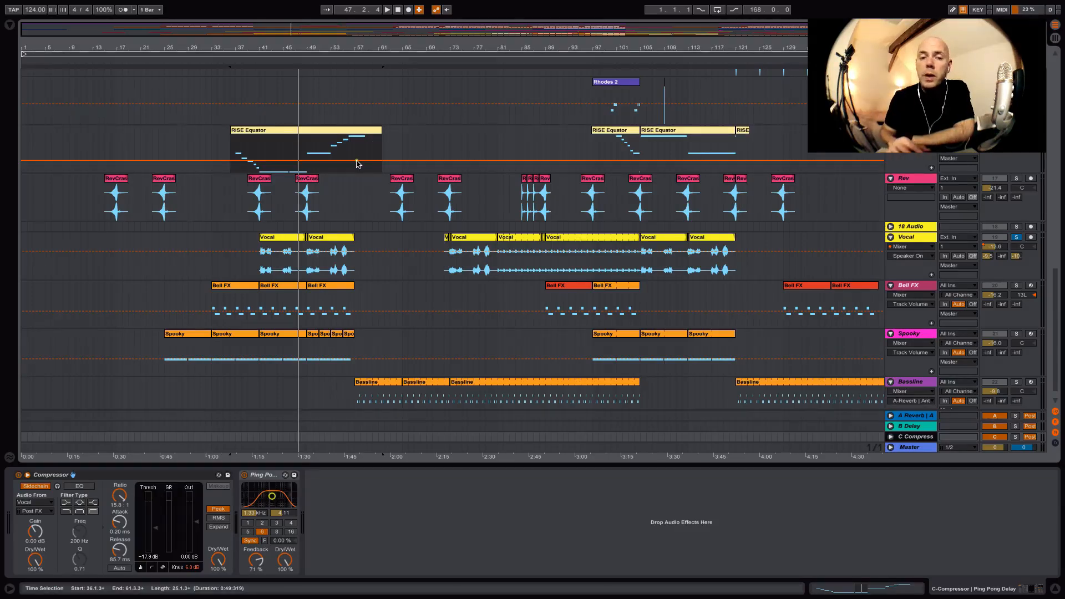
pyautogui.click(1017, 237)
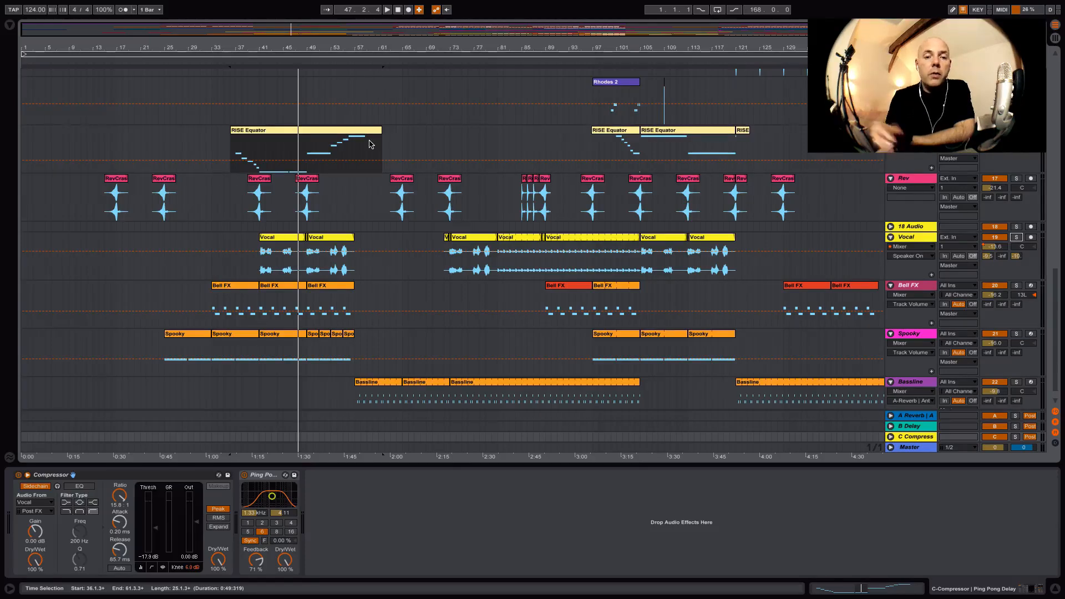
# Play the full mix from about bar 47 and examine which tracks are active leading up to bar 57
pyautogui.scroll(10, 369, 144)
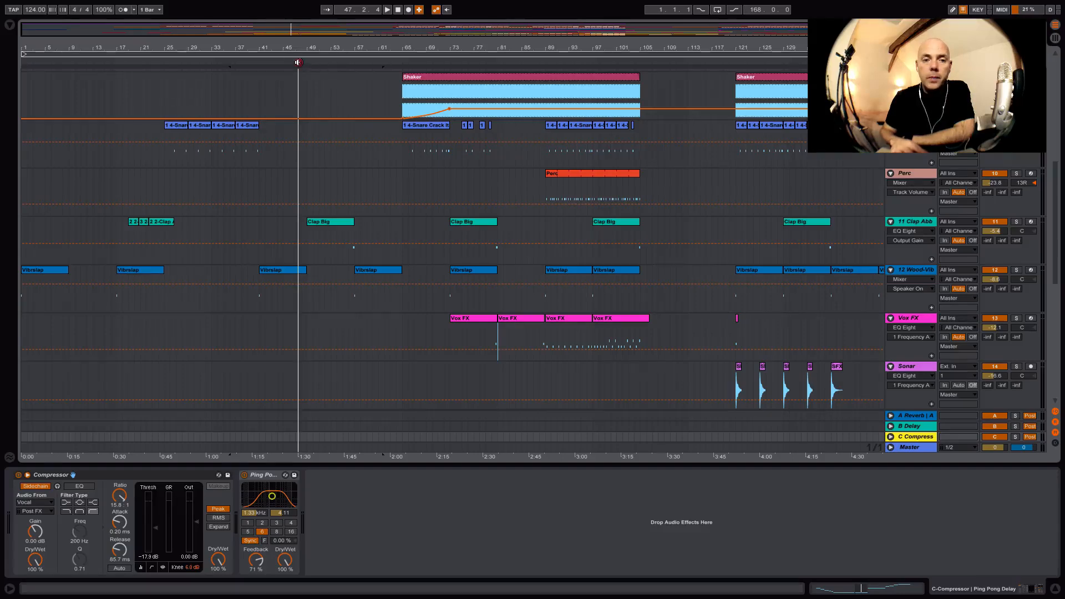
pyautogui.click(299, 61)
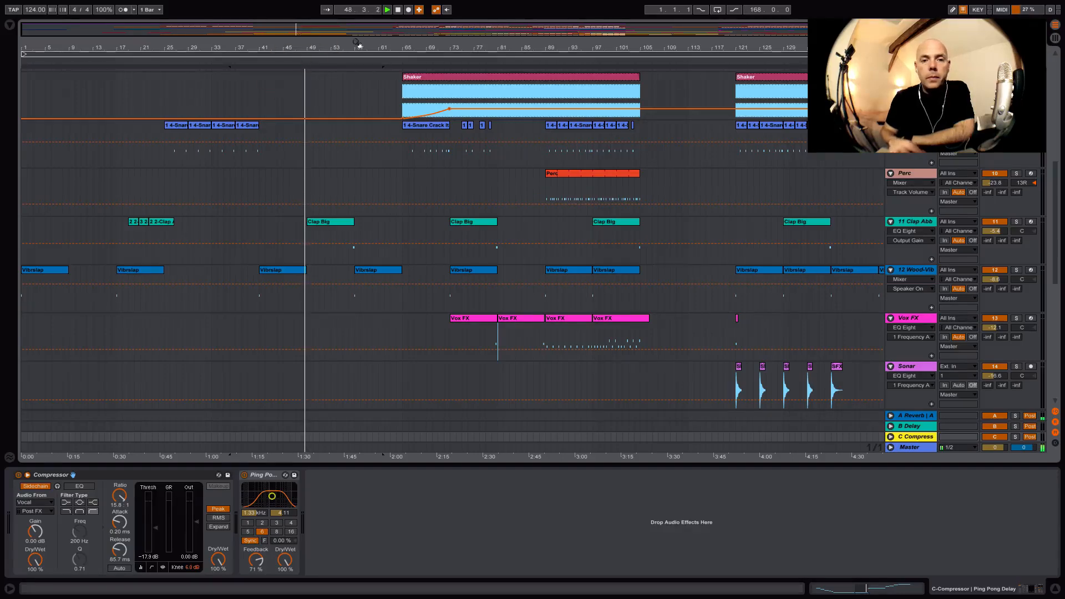
pyautogui.moveTo(357, 43); pyautogui.dragTo(397, 117)
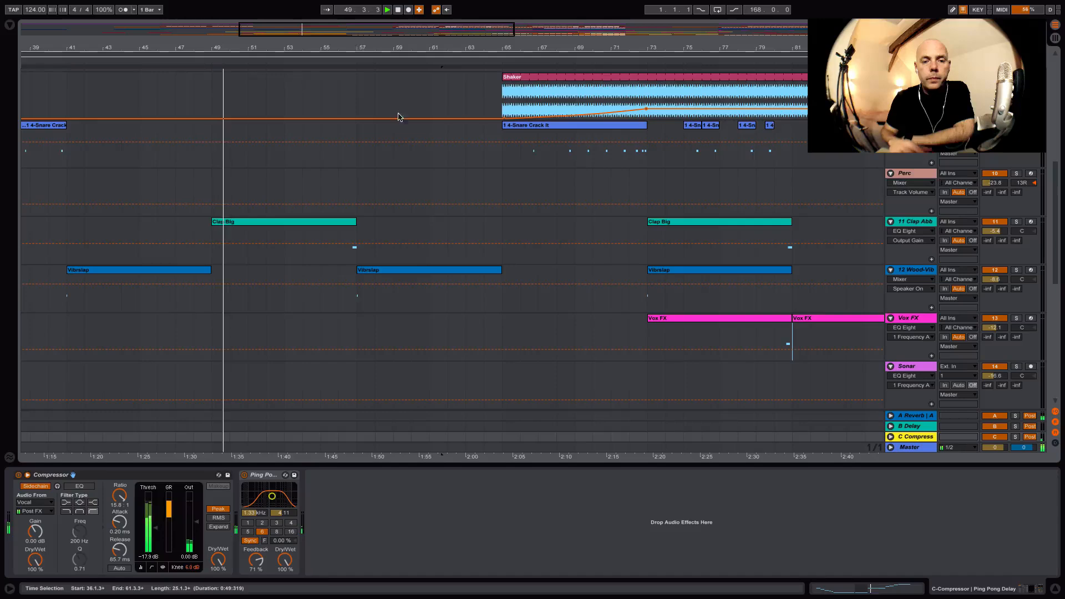
pyautogui.scroll(-3, 458, 165)
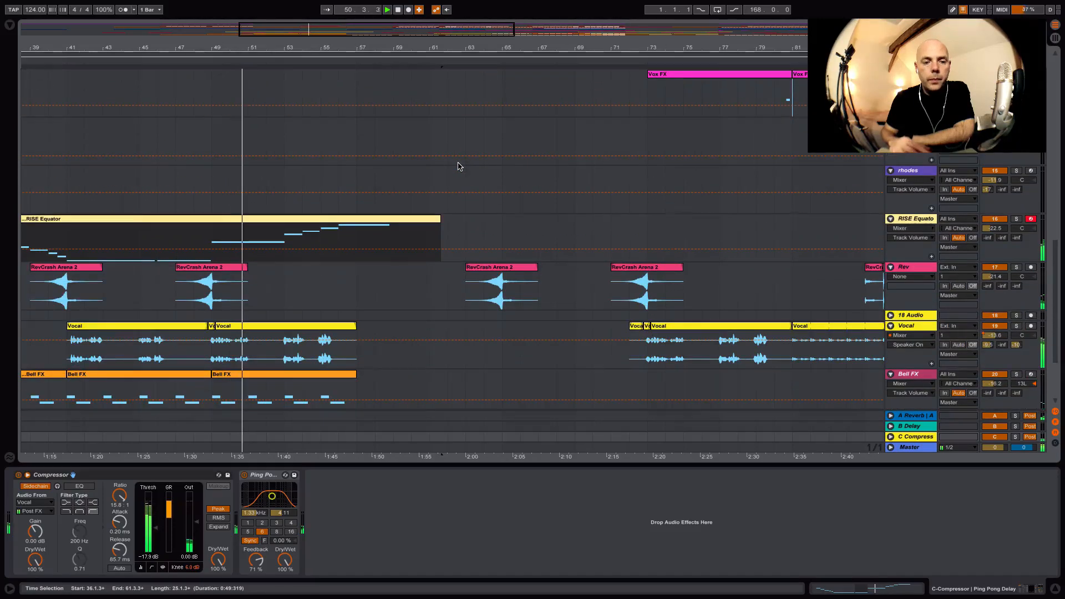
pyautogui.scroll(-2, 459, 165)
pyautogui.scroll(-1, 458, 166)
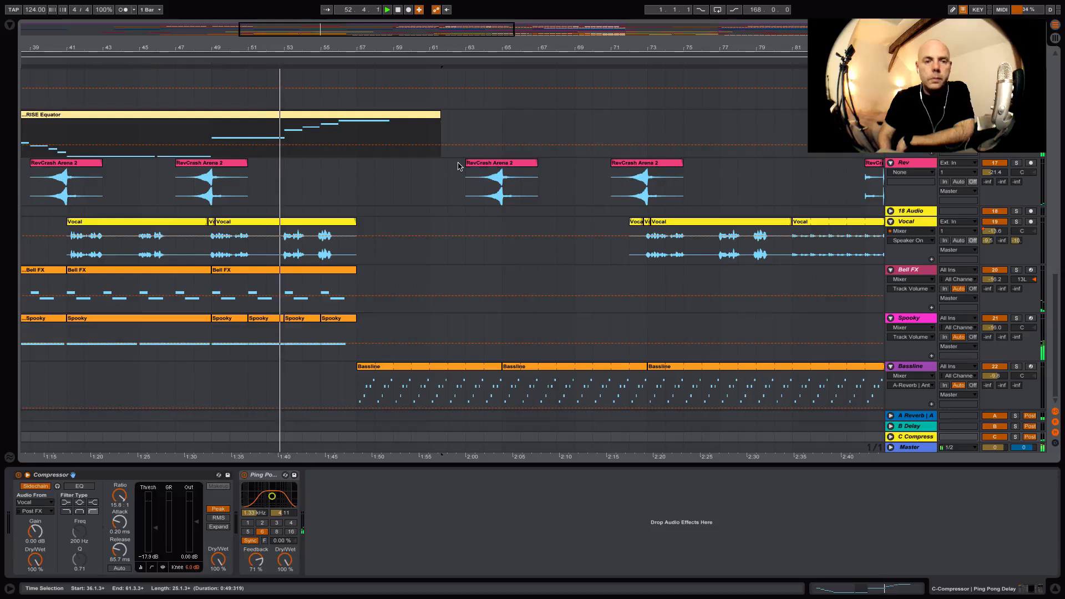
pyautogui.scroll(3, 458, 165)
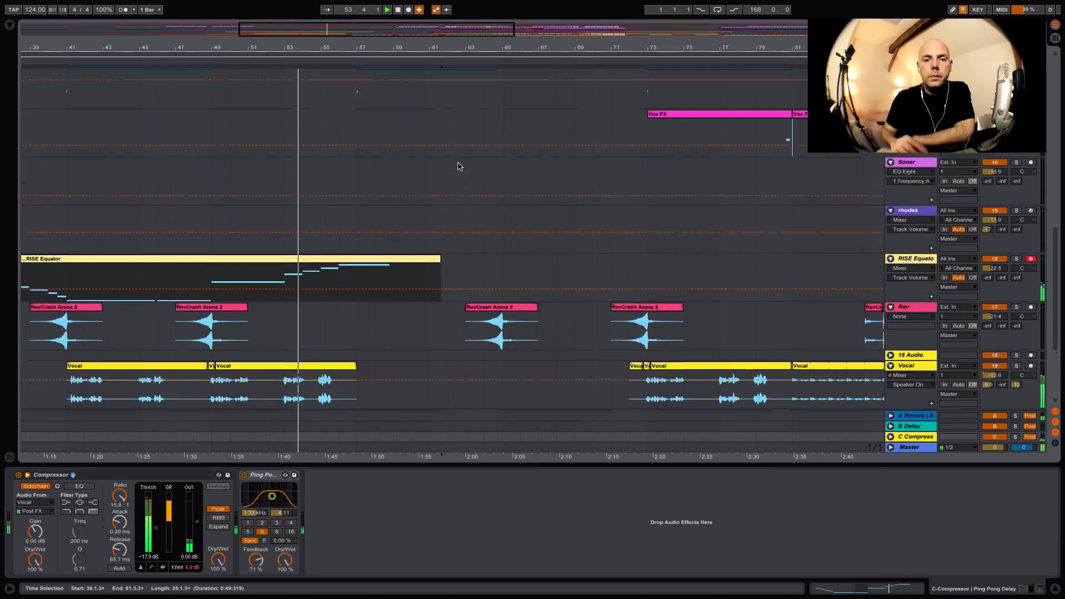
pyautogui.scroll(3, 458, 165)
# Show the Reverb Dry/Wet automation on the 11 Clap Abber track and examine it closely around the end of the Clap Big clip at bar 57
pyautogui.click(362, 183)
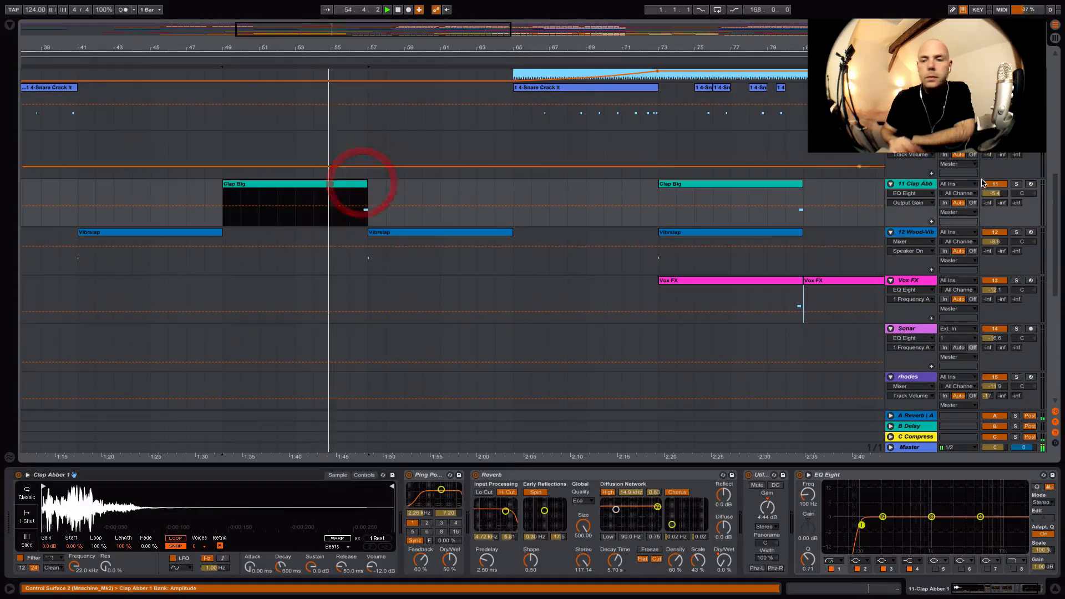
pyautogui.click(910, 193)
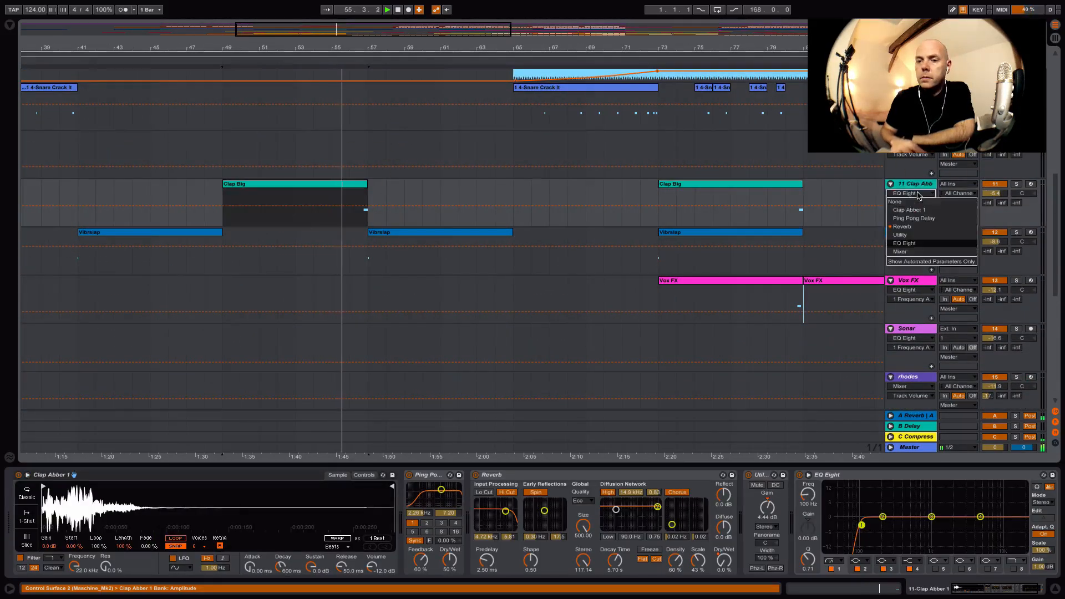
pyautogui.click(917, 226)
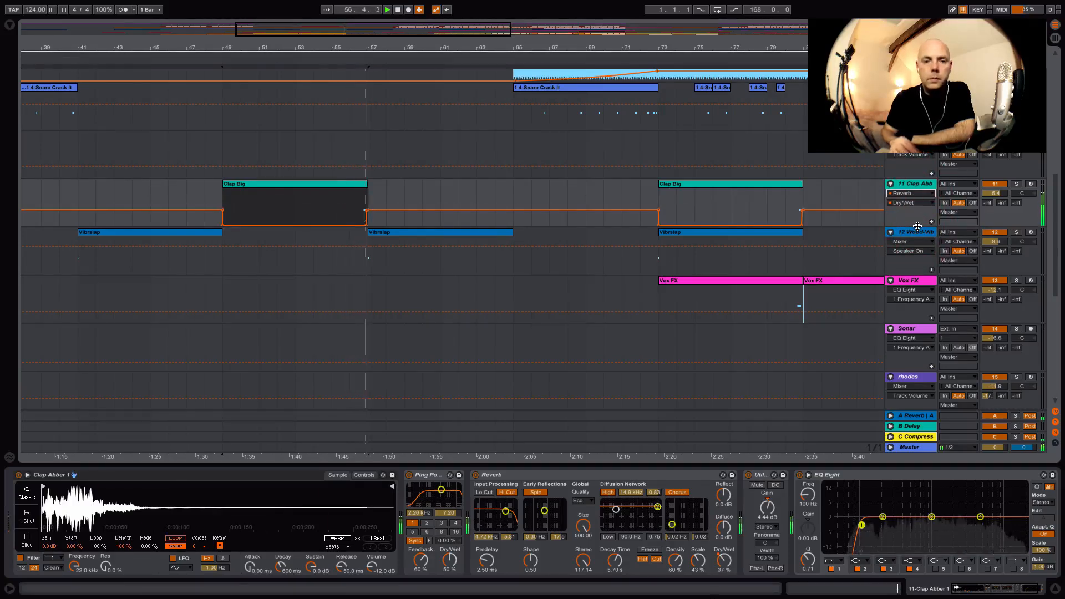
pyautogui.moveTo(370, 49); pyautogui.dragTo(371, 49)
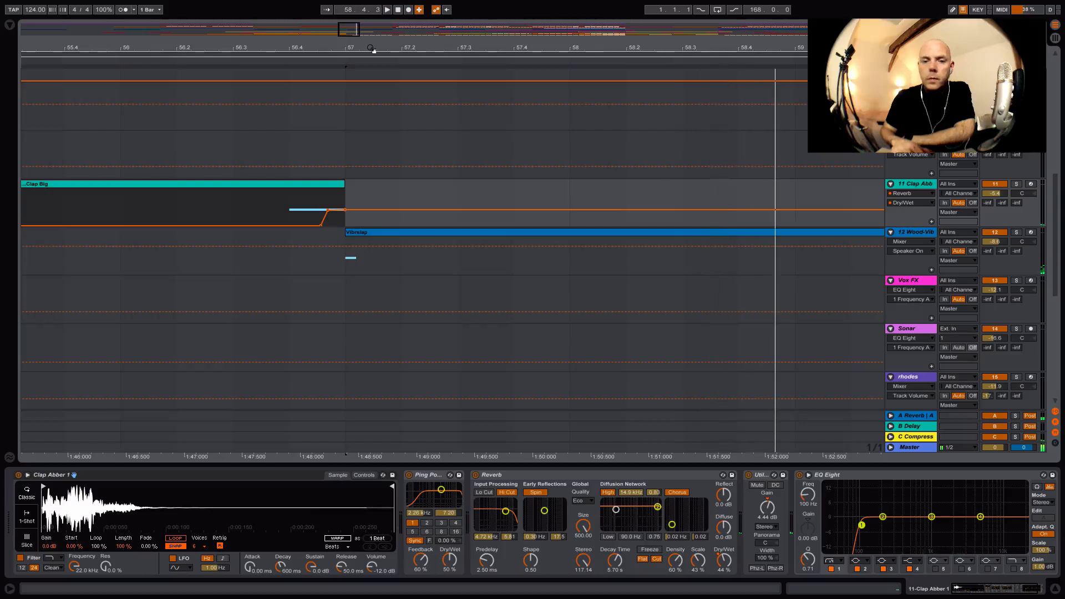
# Review the Clap Abber track's Ping Pong Delay, audition the track in solo from about bar 56, and unsolo it
pyautogui.click(902, 186)
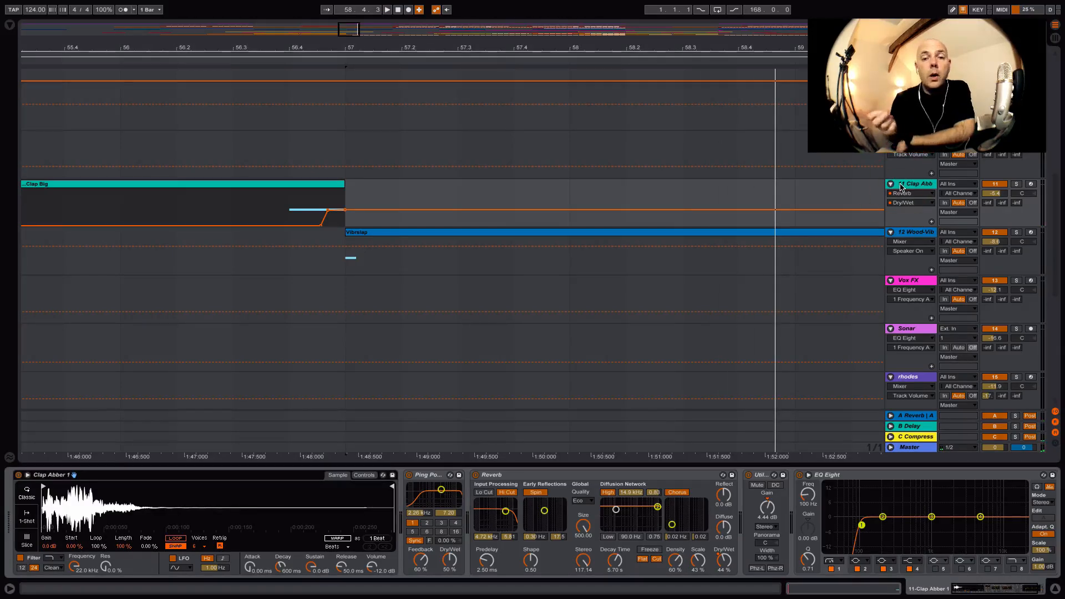
pyautogui.click(433, 476)
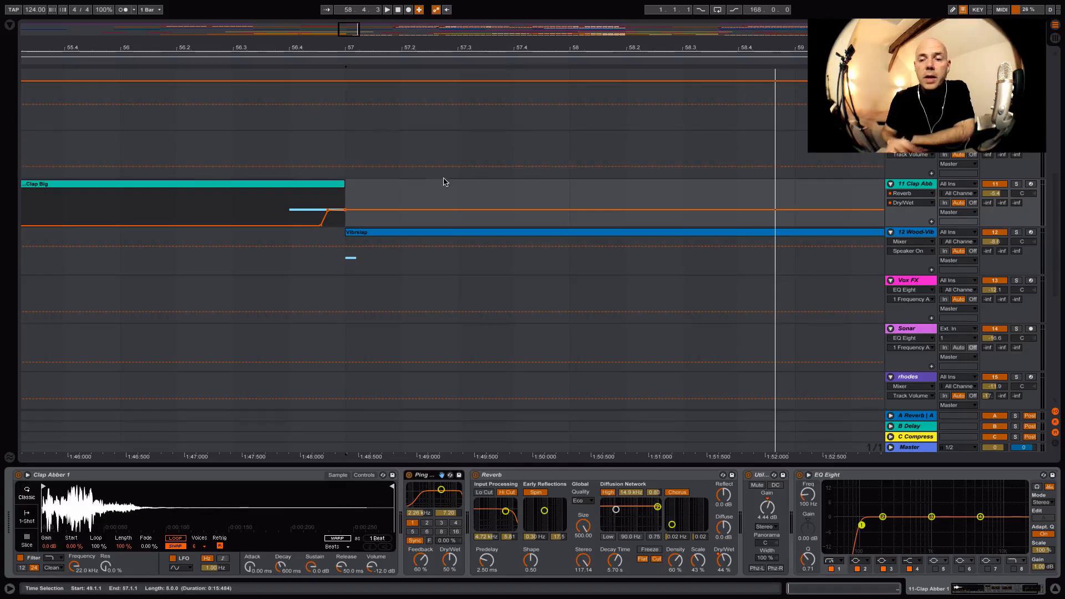
pyautogui.click(1015, 184)
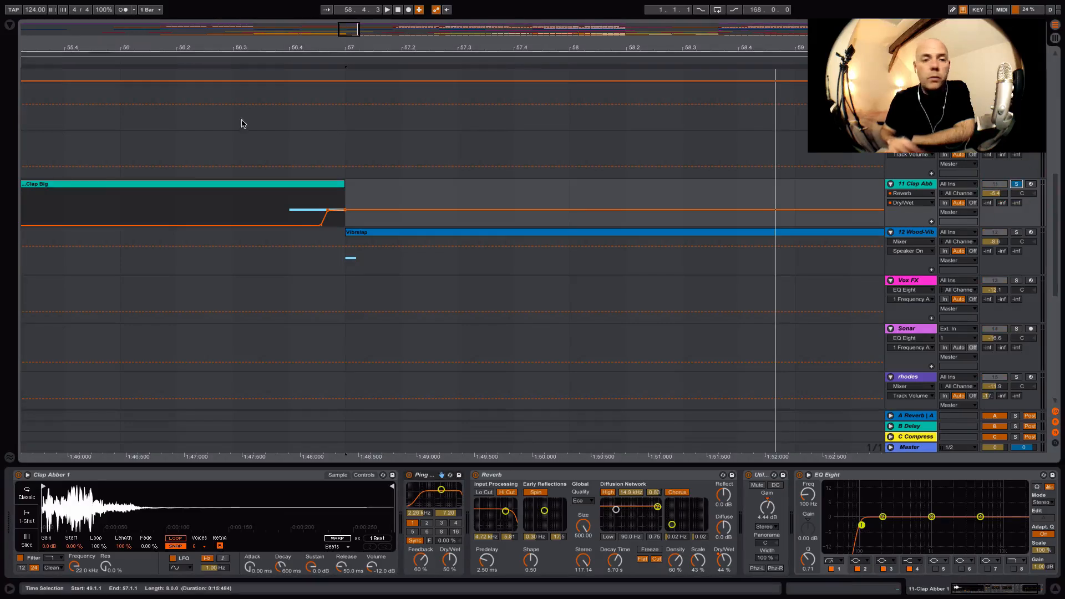
pyautogui.click(118, 59)
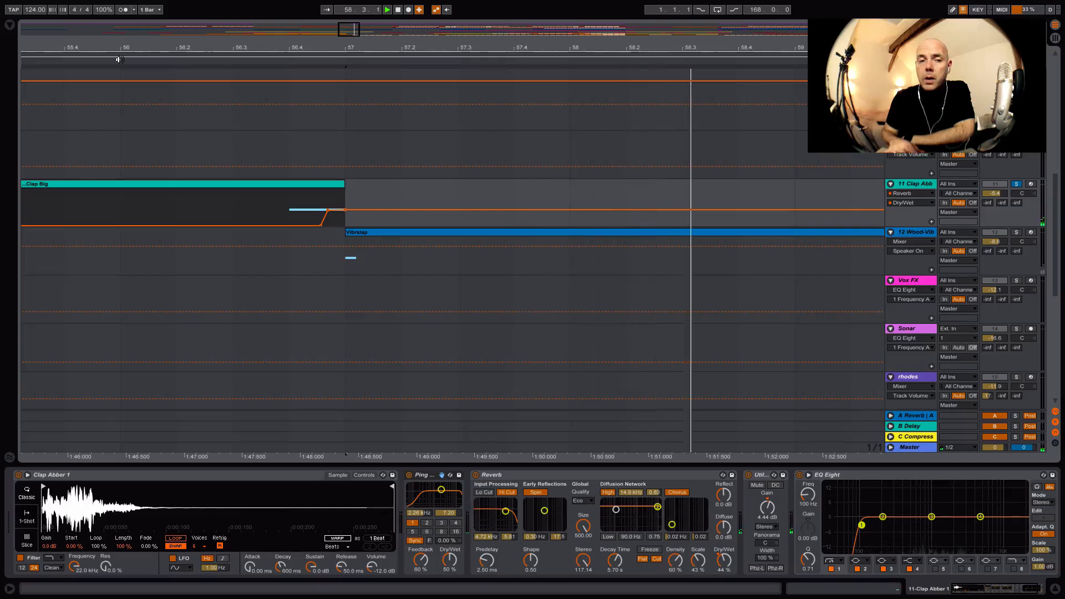
pyautogui.click(119, 59)
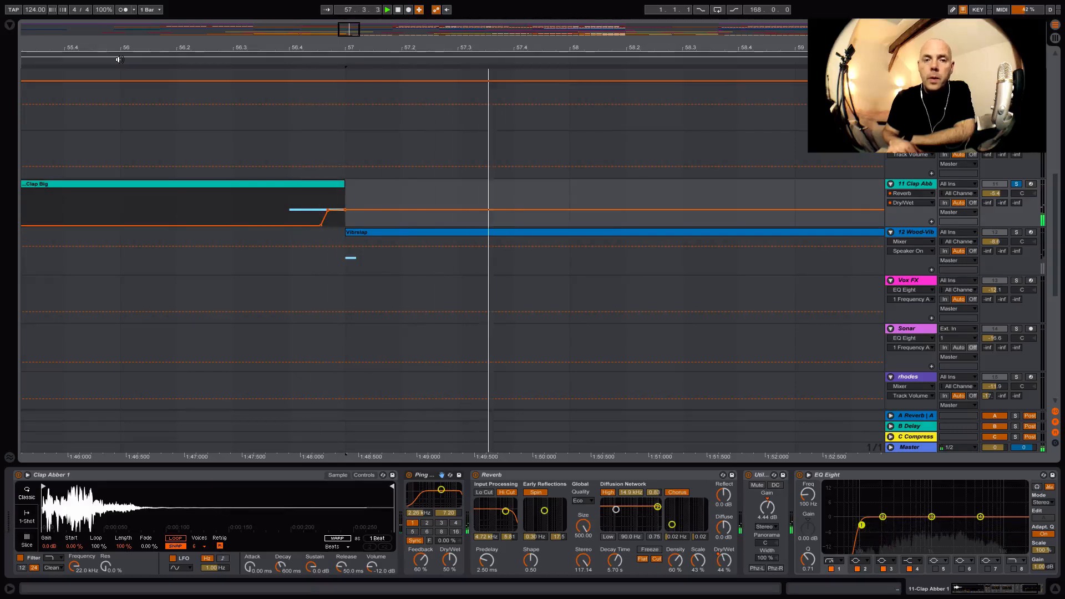
pyautogui.click(1017, 183)
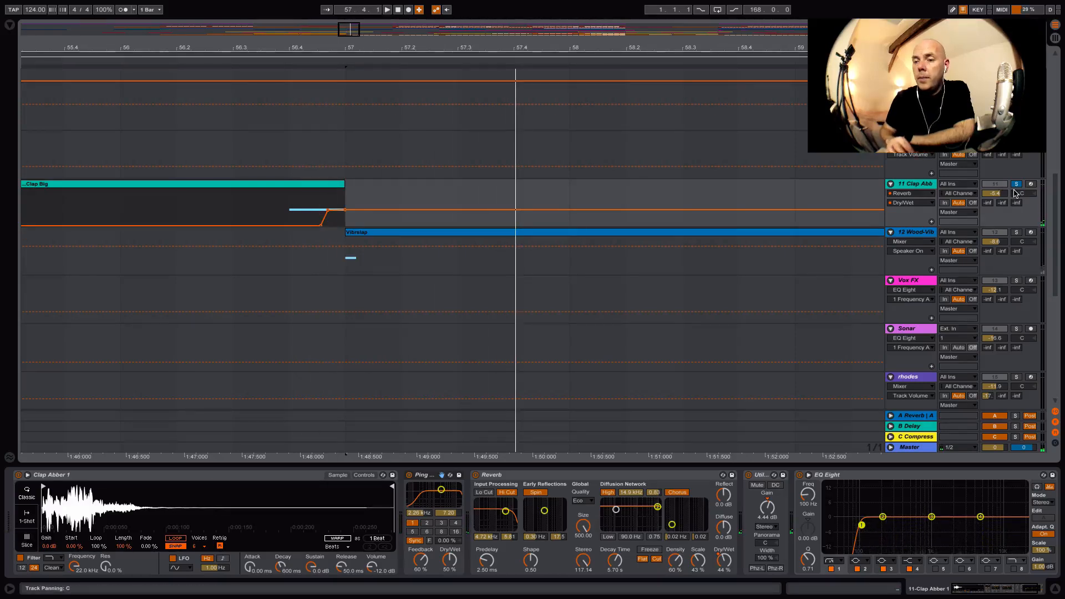
# Play the full mix from just before bar 56 and review the hat, stab, shaker and percussion clips
pyautogui.click(96, 61)
pyautogui.moveTo(150, 50); pyautogui.dragTo(149, 6)
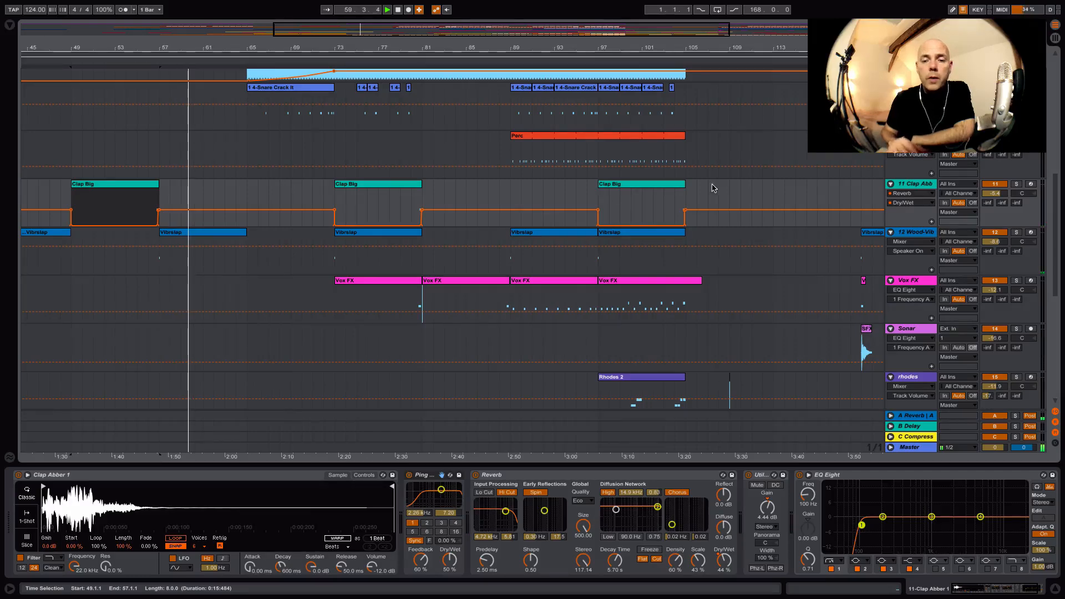
pyautogui.scroll(8, 710, 185)
pyautogui.scroll(-8, 714, 188)
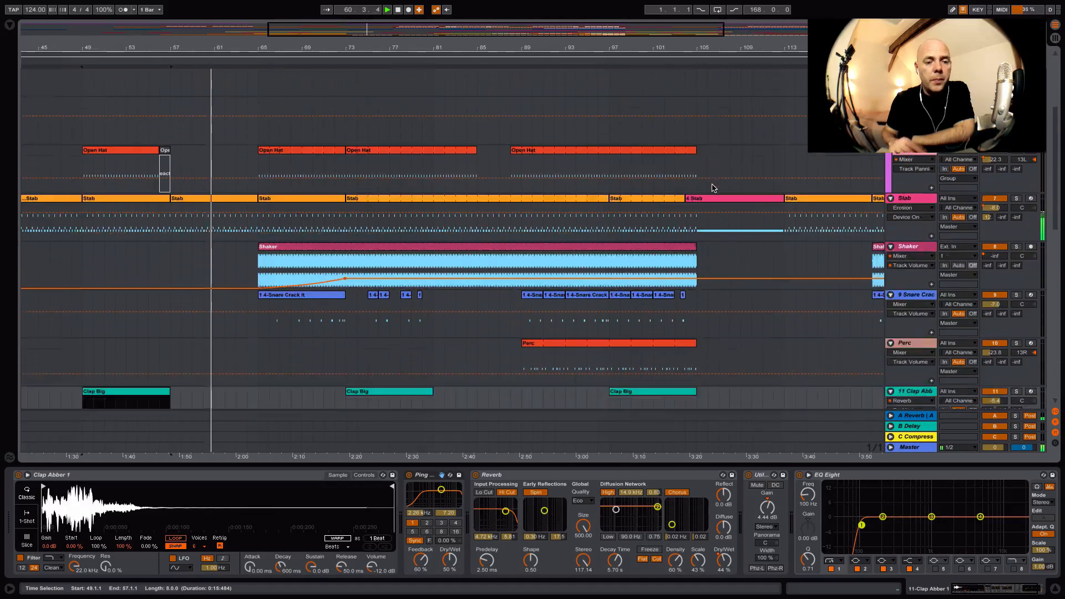
# Open the Bassline track's device chain and review its Operator, EQ Eight and Compressor during playback
pyautogui.scroll(-5, 712, 187)
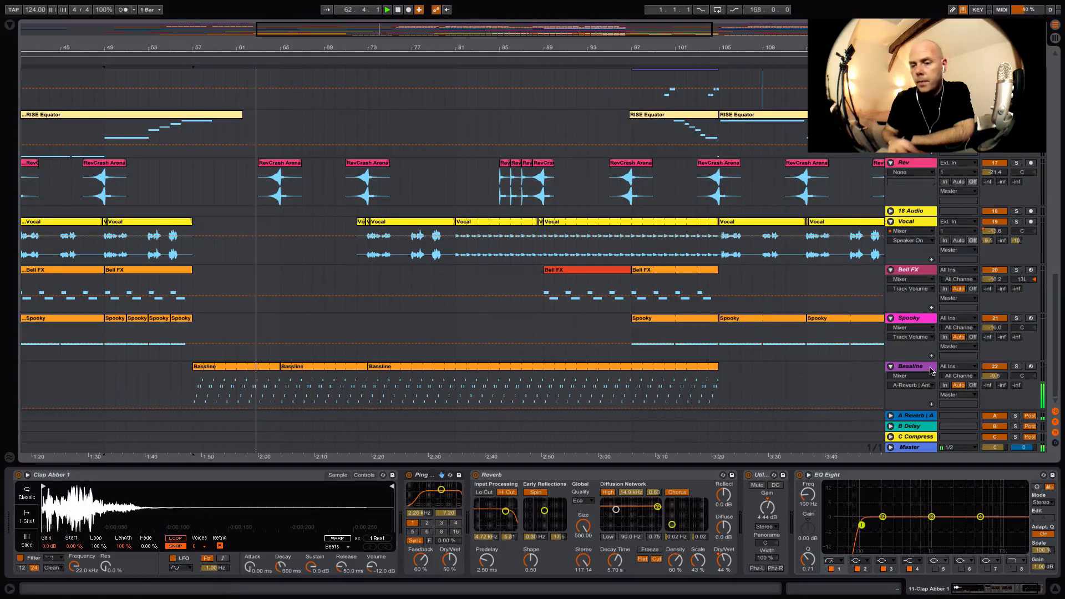
pyautogui.click(931, 368)
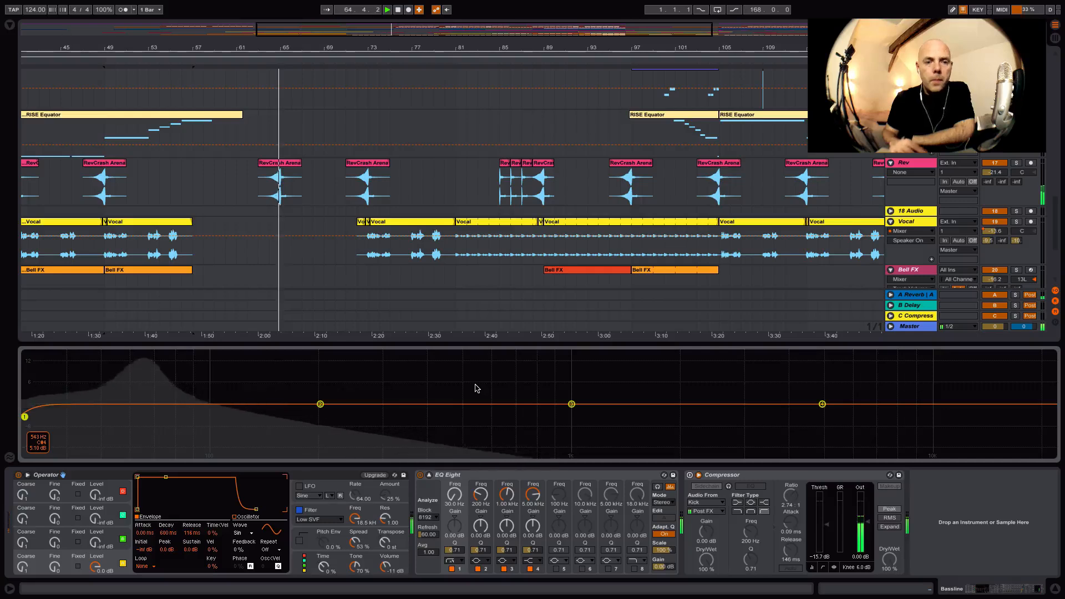
pyautogui.scroll(-3, 463, 233)
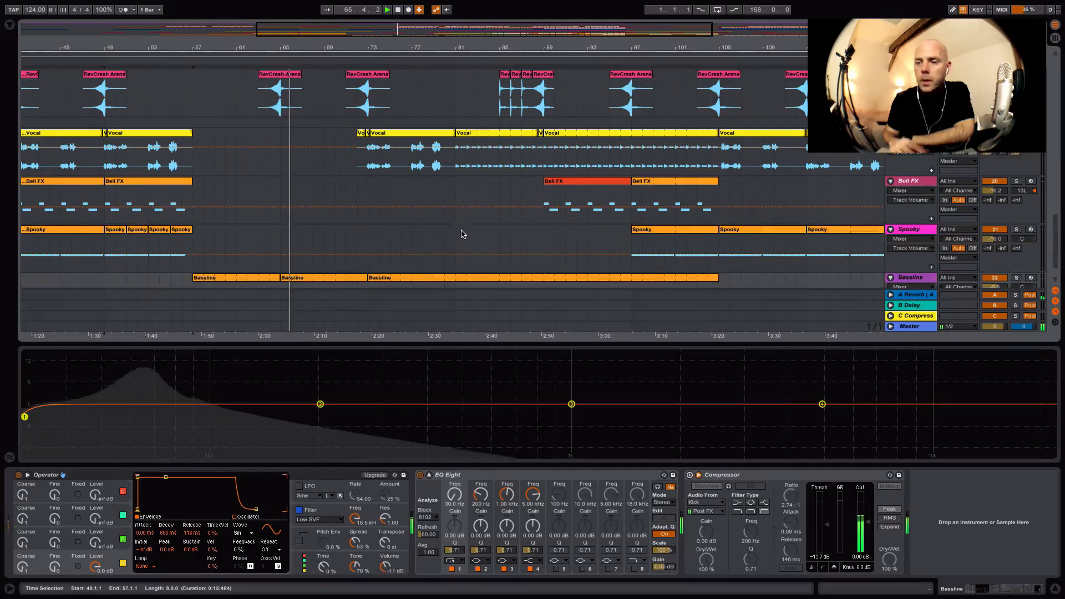
pyautogui.scroll(-1, 463, 234)
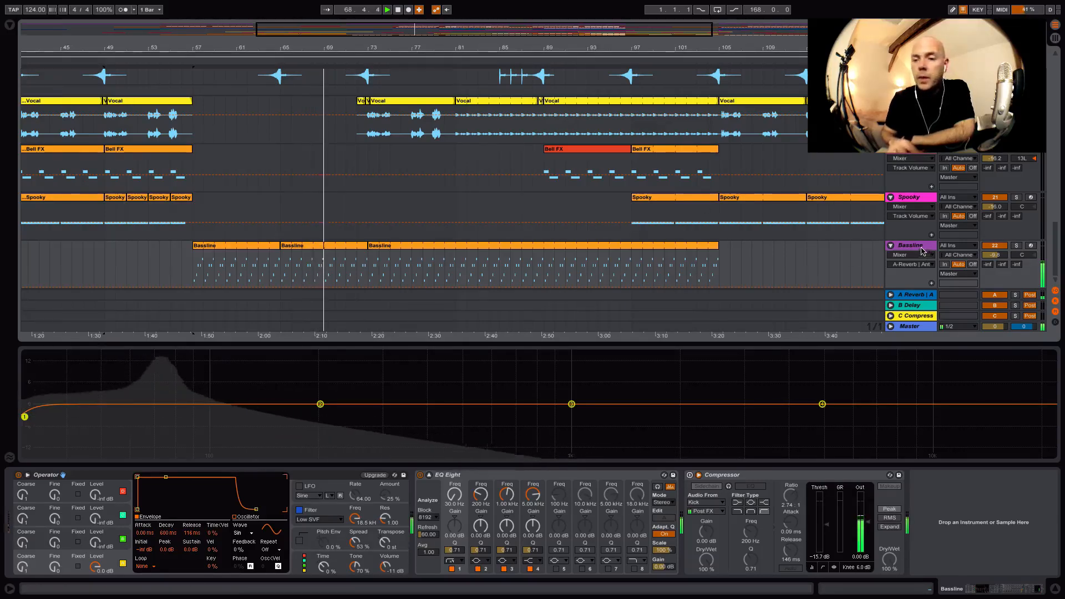
# Audition the Bassline track in solo from bar 57, ignore the iCloud photo storage alert, and unsolo the track
pyautogui.press('space')
pyautogui.click(197, 263)
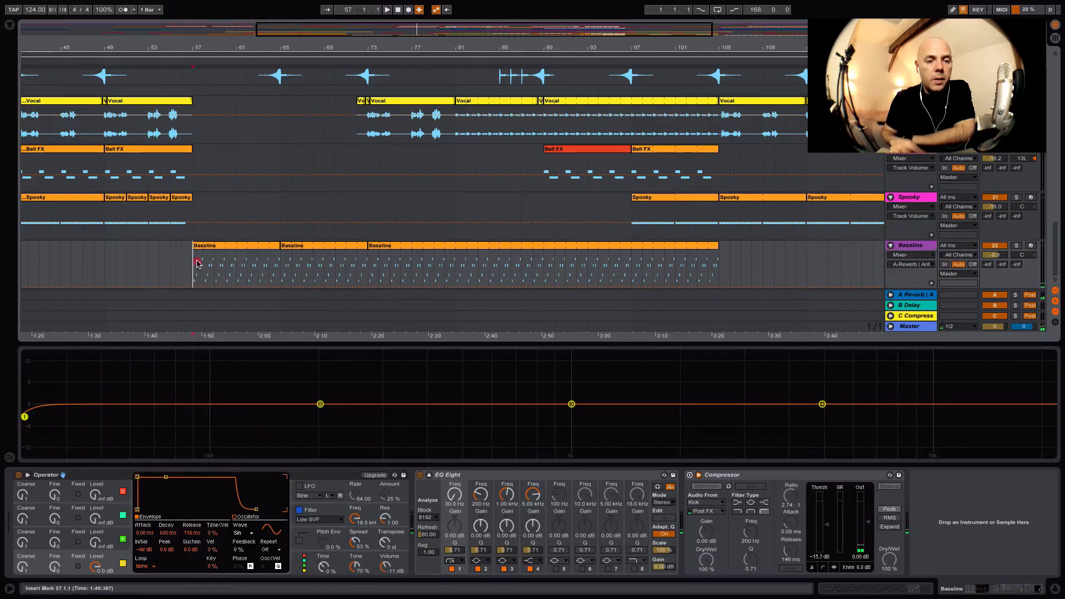
pyautogui.moveTo(197, 263); pyautogui.dragTo(286, 271)
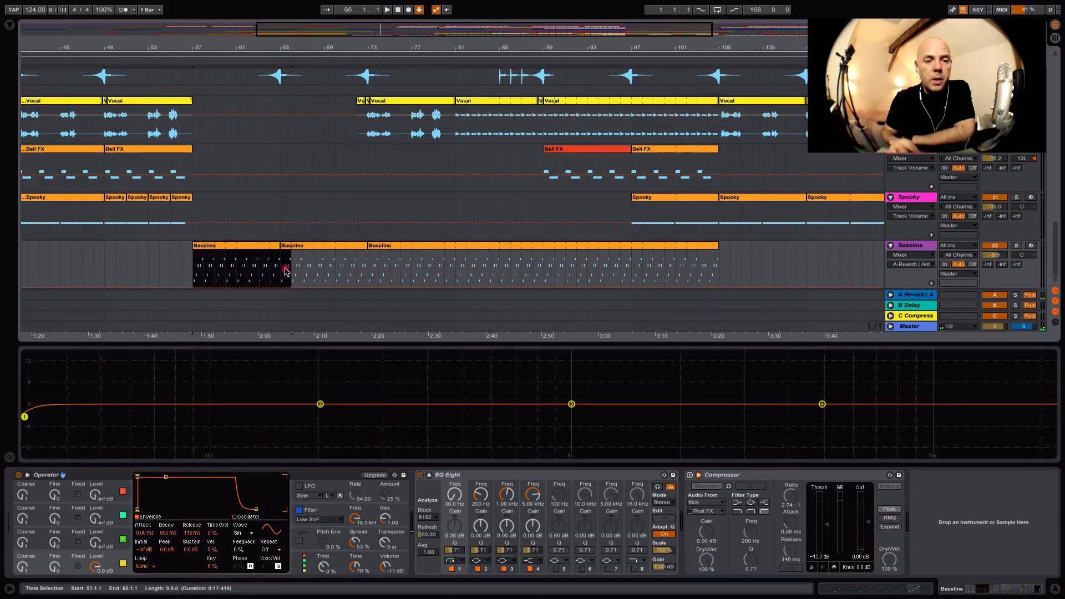
pyautogui.click(1018, 245)
pyautogui.press('space')
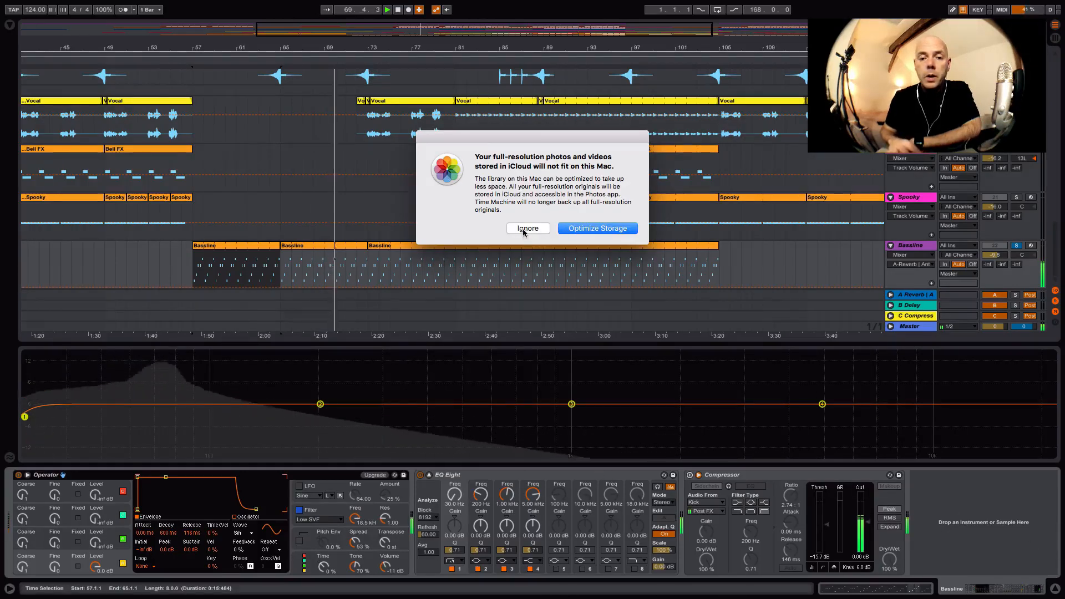
pyautogui.click(524, 229)
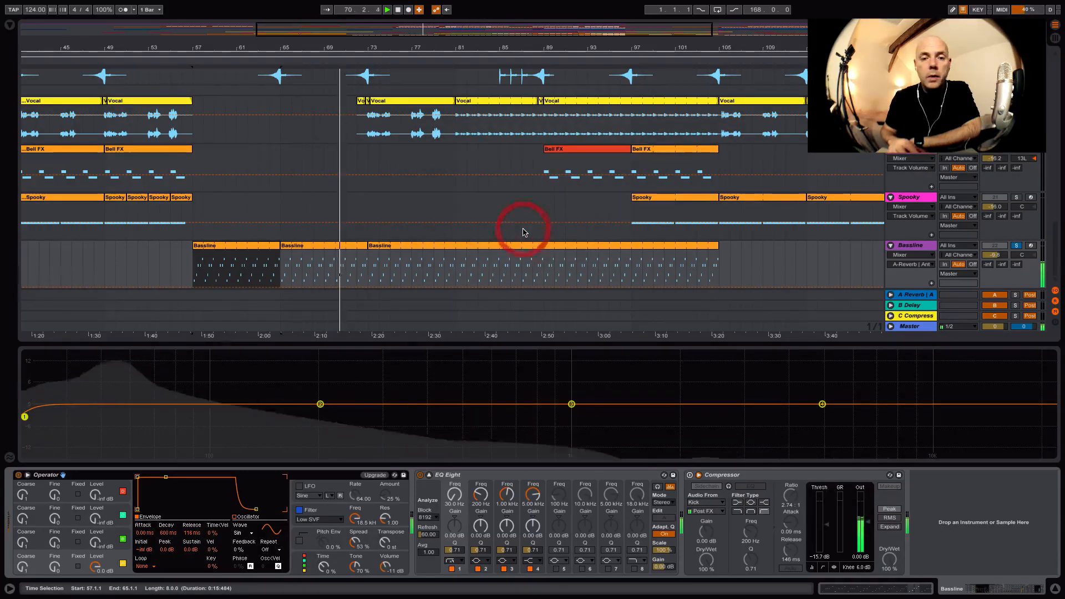
pyautogui.click(1016, 246)
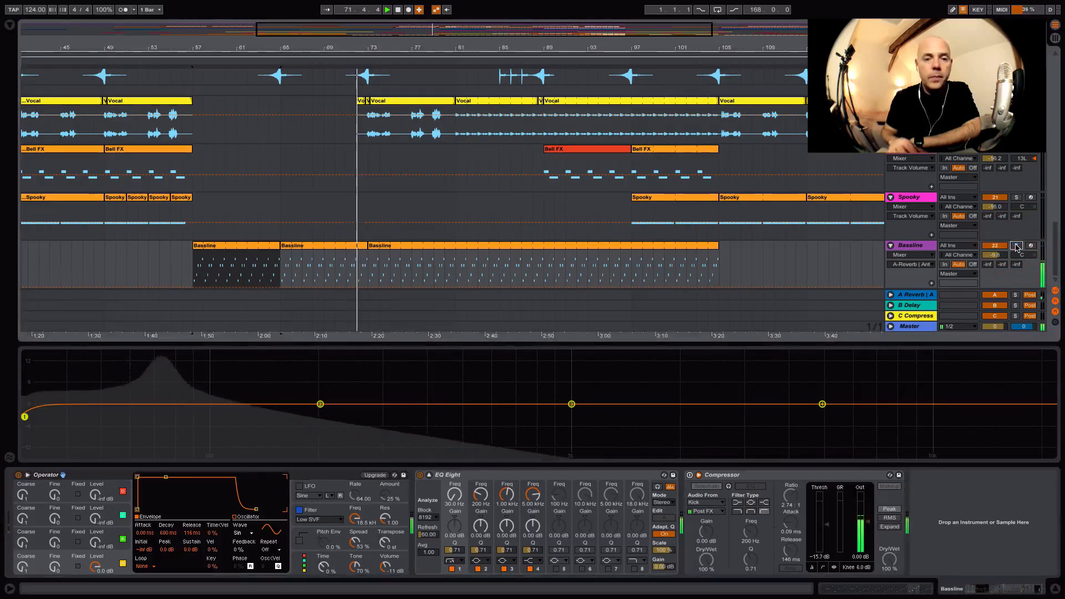
# Continue full-mix playback from about bar 72 and examine which drum, effects, riser, vocal and bassline clips enter up to bar 88
pyautogui.scroll(10, 654, 195)
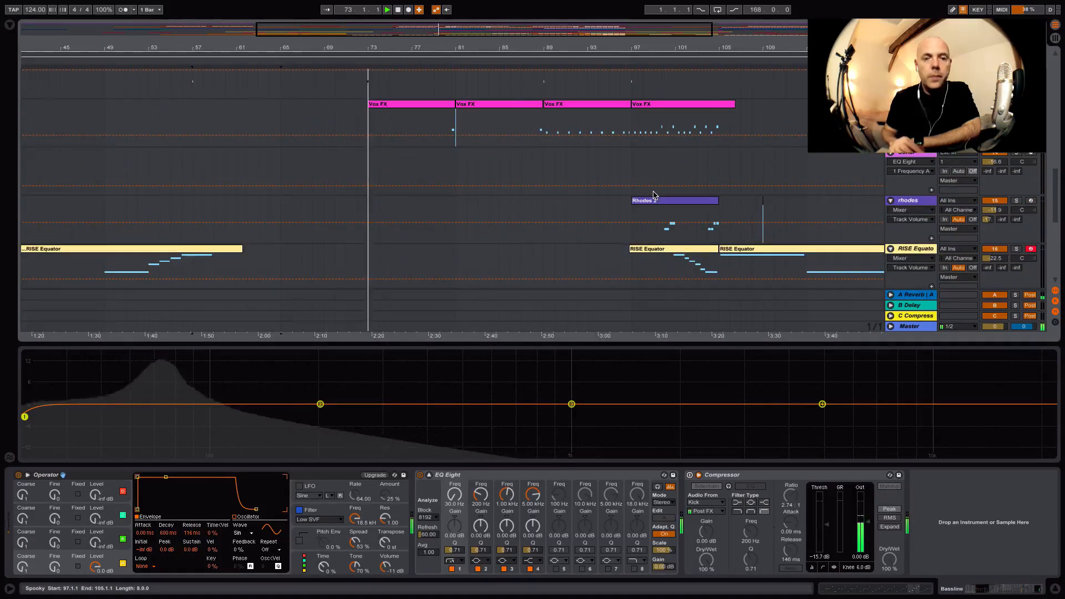
pyautogui.scroll(8, 653, 195)
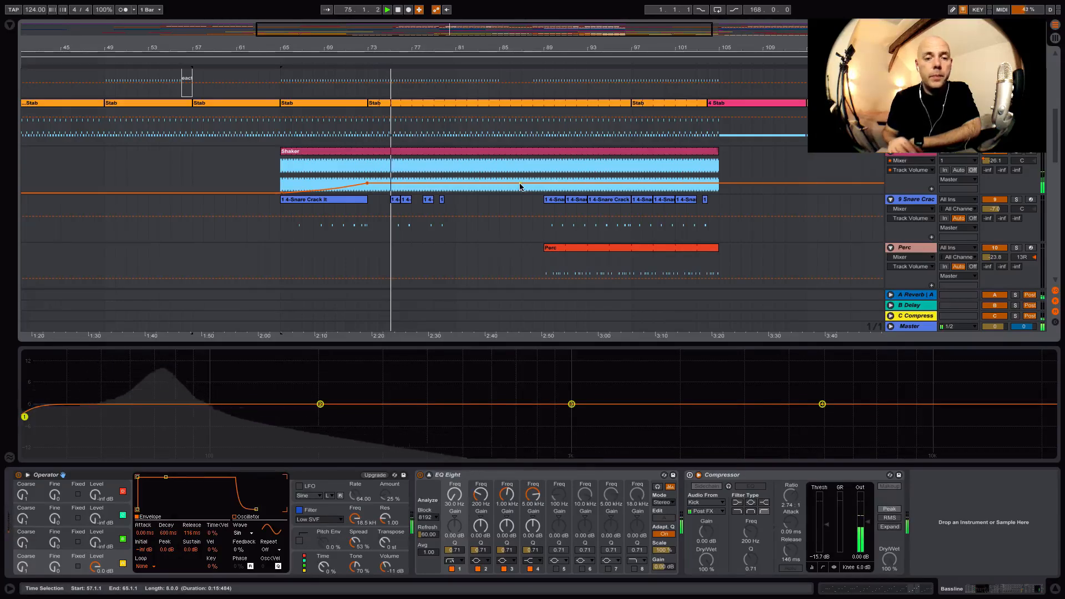
pyautogui.scroll(5, 520, 187)
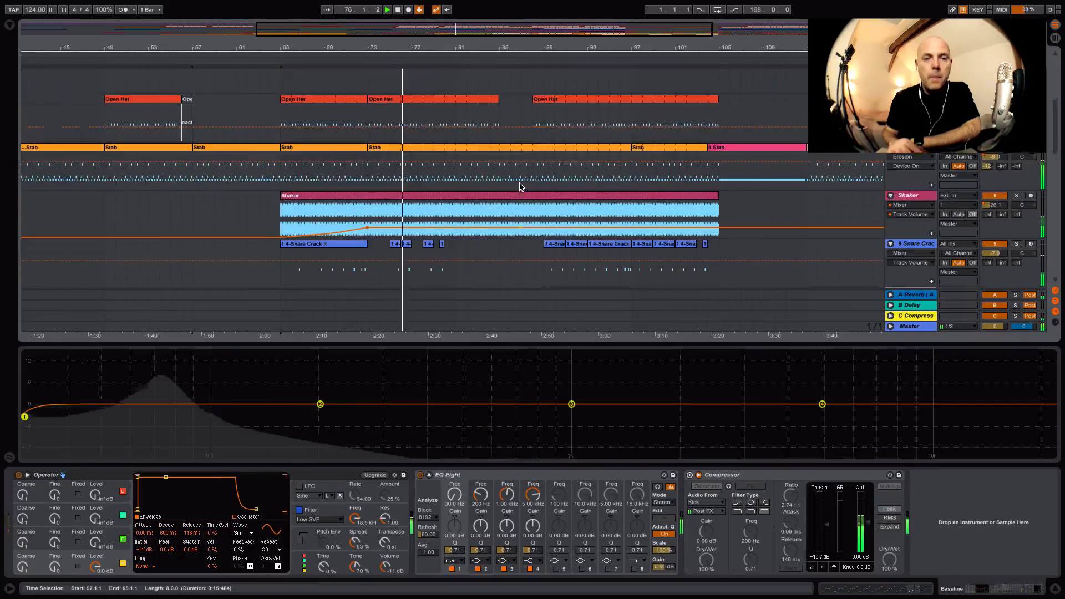
pyautogui.scroll(-8, 520, 187)
pyautogui.scroll(-10, 519, 187)
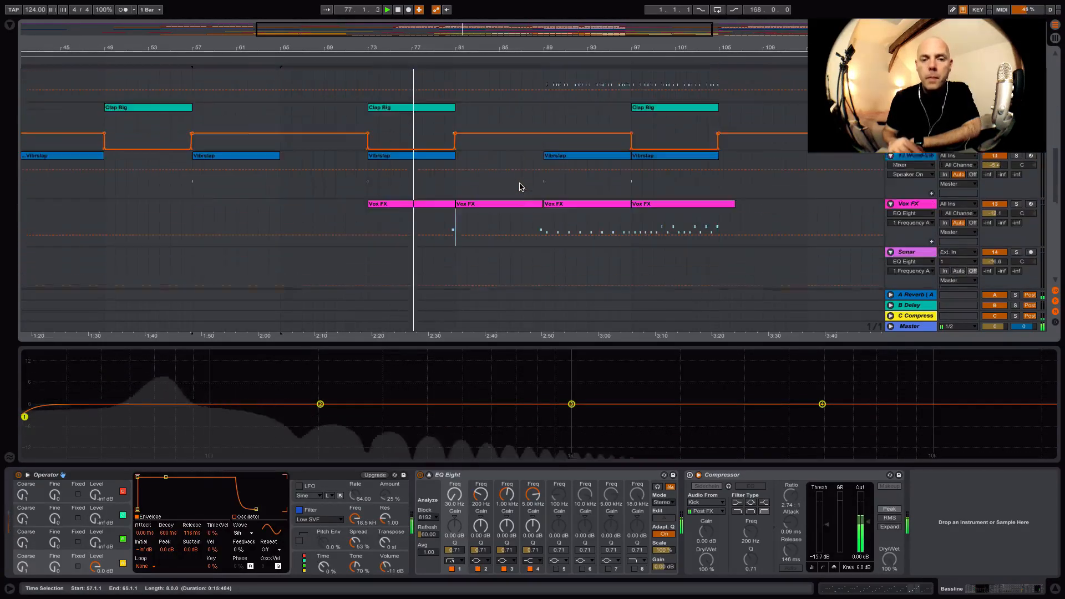
pyautogui.scroll(-5, 519, 187)
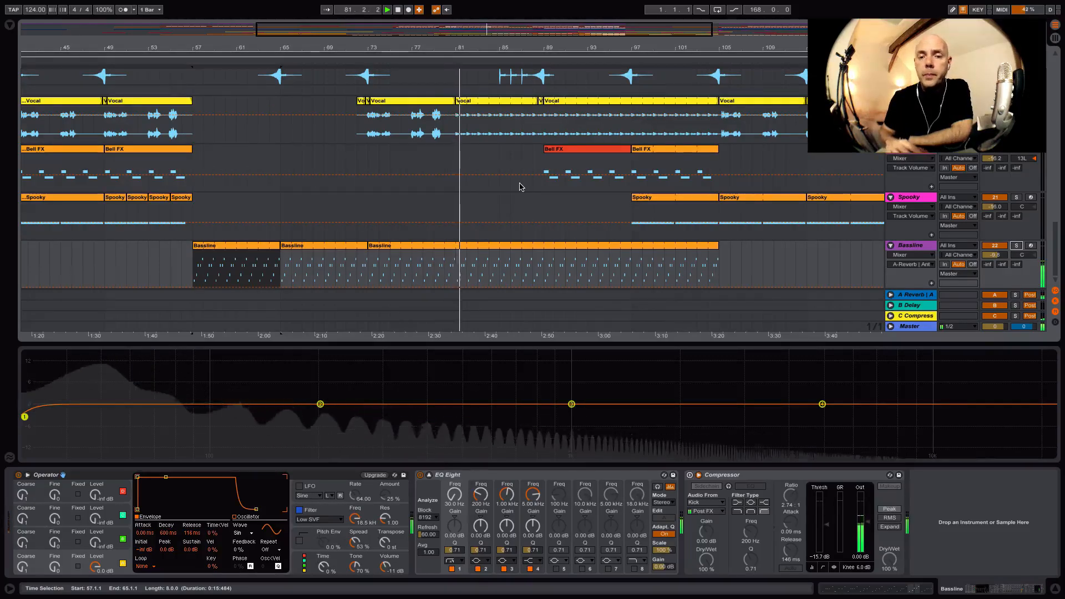
pyautogui.scroll(3, 652, 133)
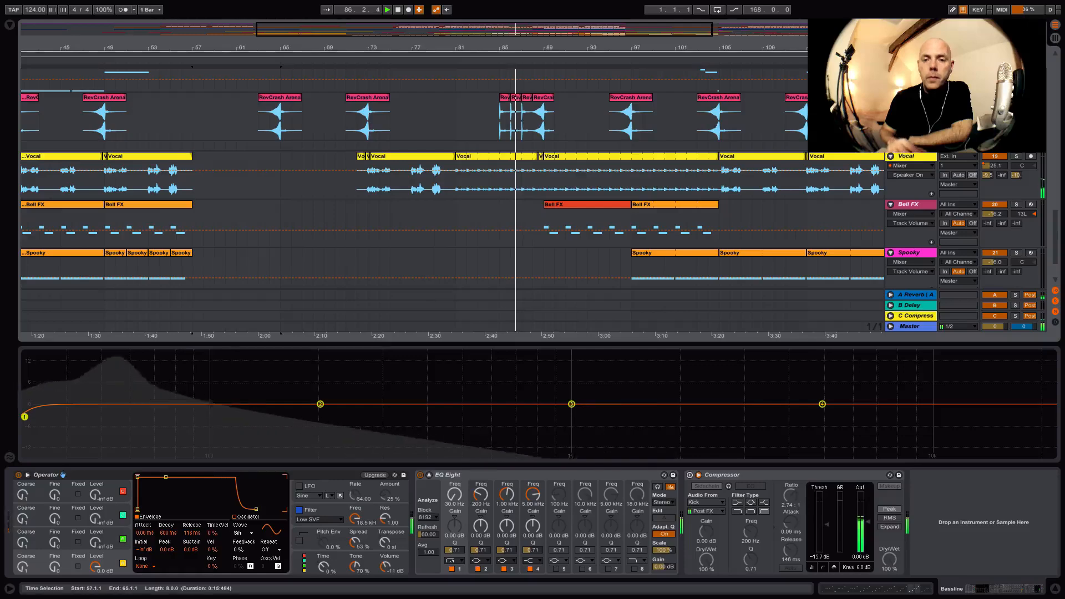
pyautogui.scroll(-3, 421, 199)
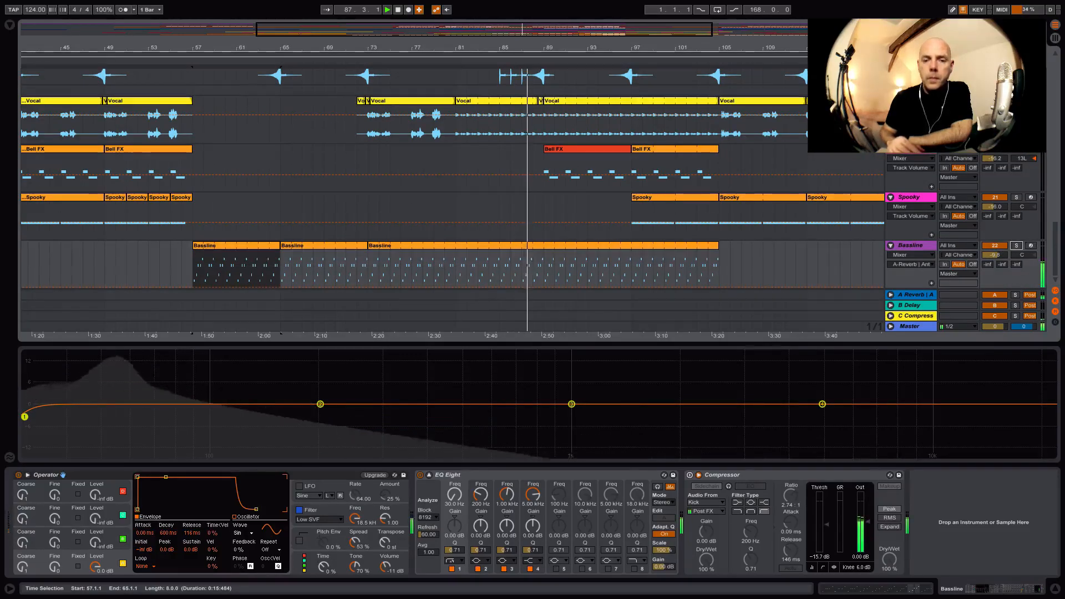
pyautogui.scroll(5, 422, 200)
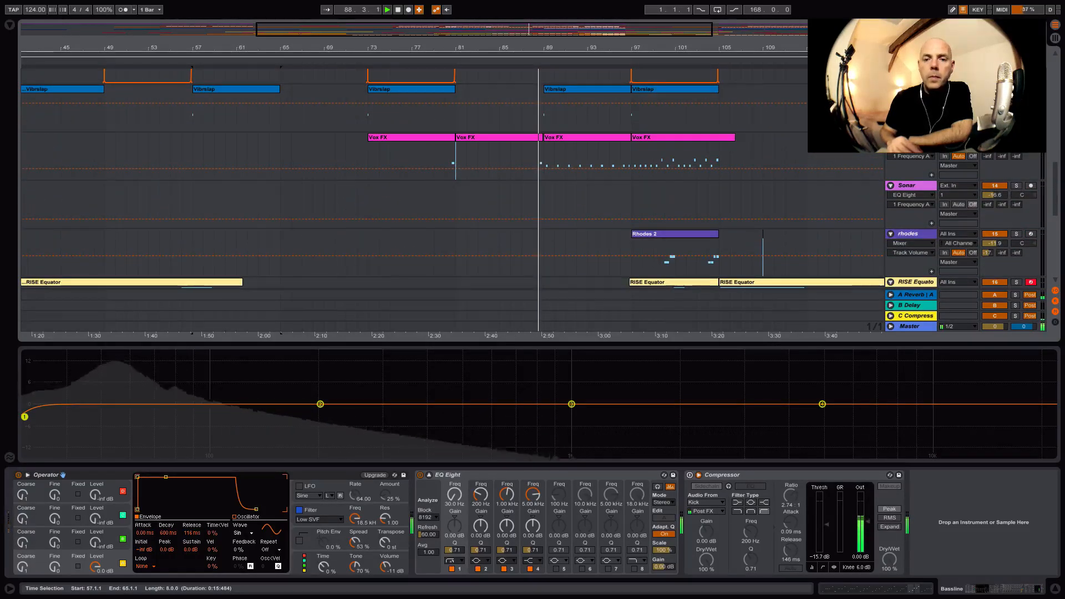
# Review the clips playing from bar 88, audition the Perc track in solo with its device chain open, and unsolo it
pyautogui.scroll(-5, 421, 200)
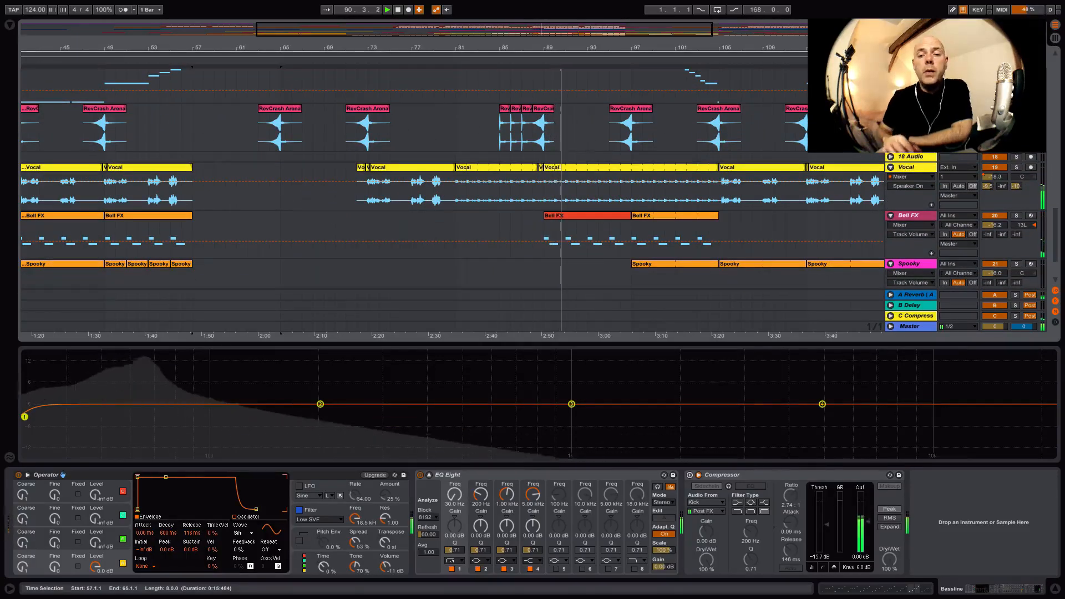
pyautogui.scroll(5, 720, 219)
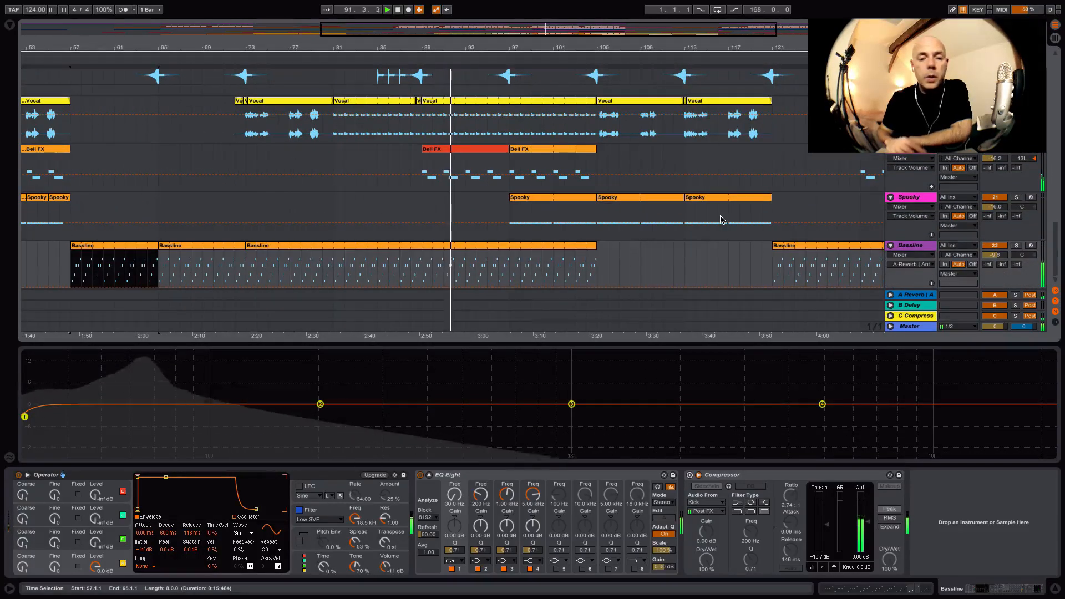
pyautogui.scroll(1, 720, 219)
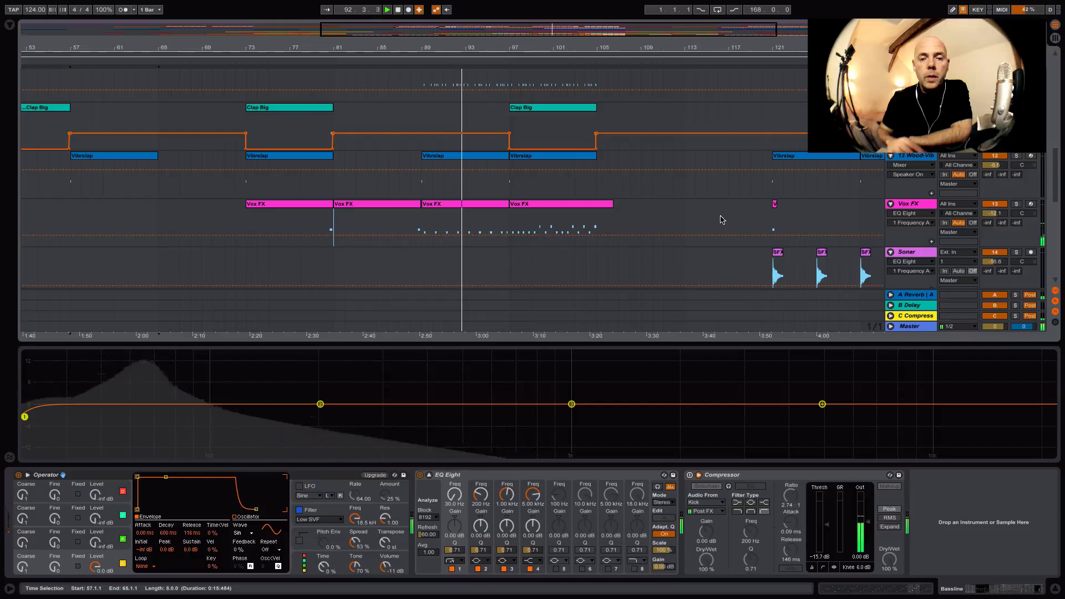
pyautogui.scroll(4, 720, 219)
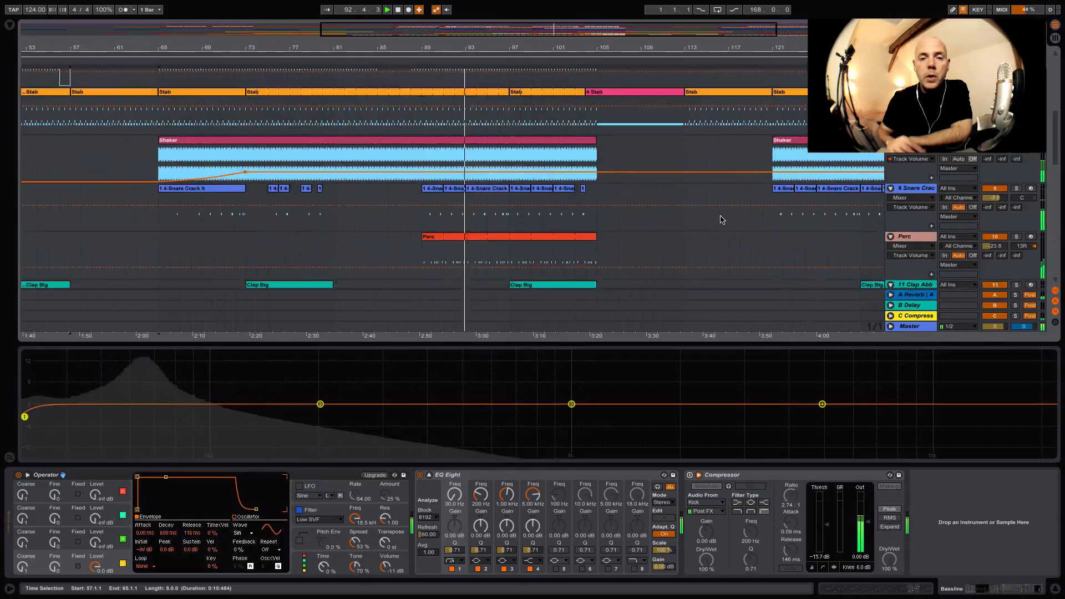
pyautogui.click(1016, 236)
pyautogui.click(925, 237)
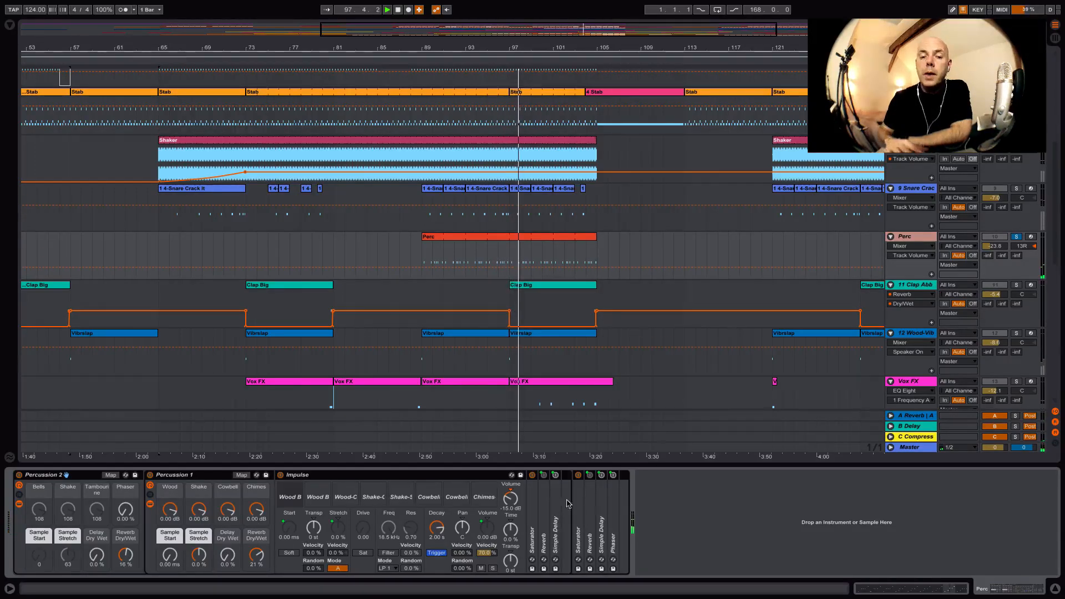
pyautogui.click(1017, 237)
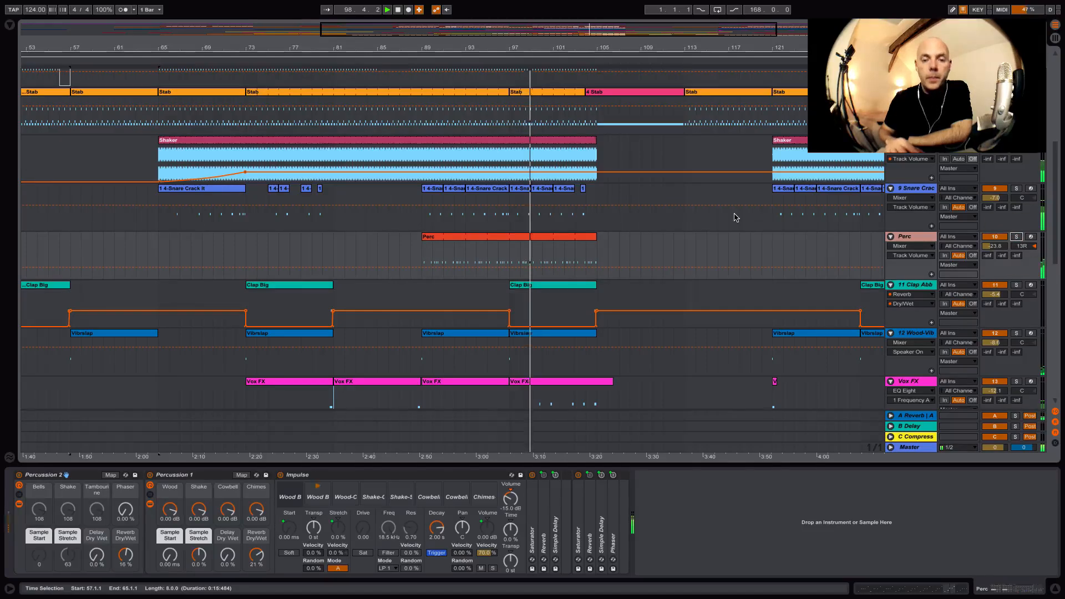
# Open the Stab track's device chain and audition the track in solo from bar 97
pyautogui.scroll(-5, 735, 217)
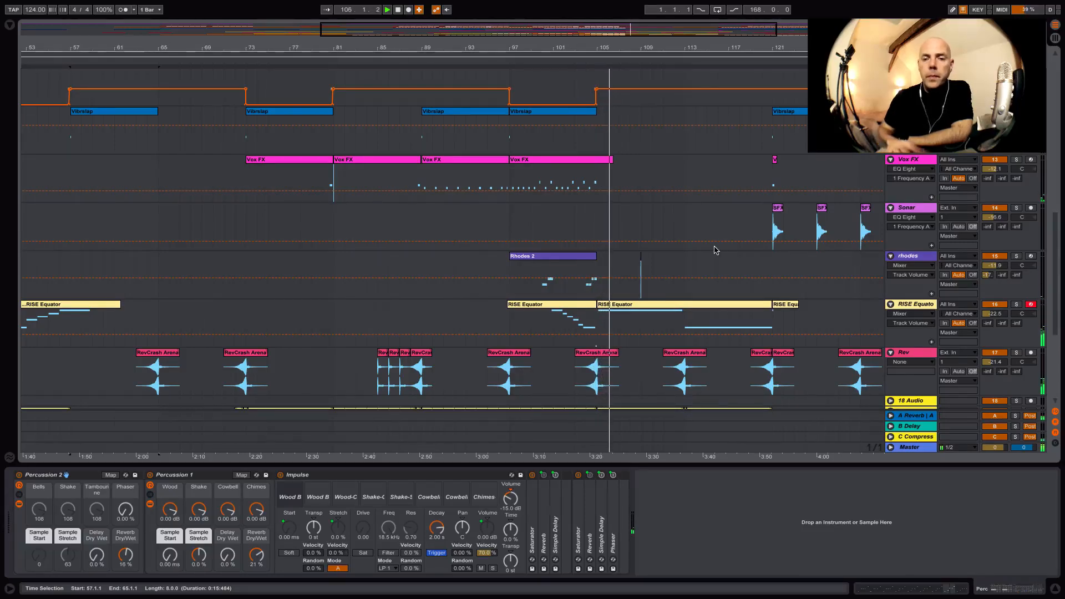
pyautogui.scroll(5, 810, 229)
pyautogui.scroll(3, 810, 229)
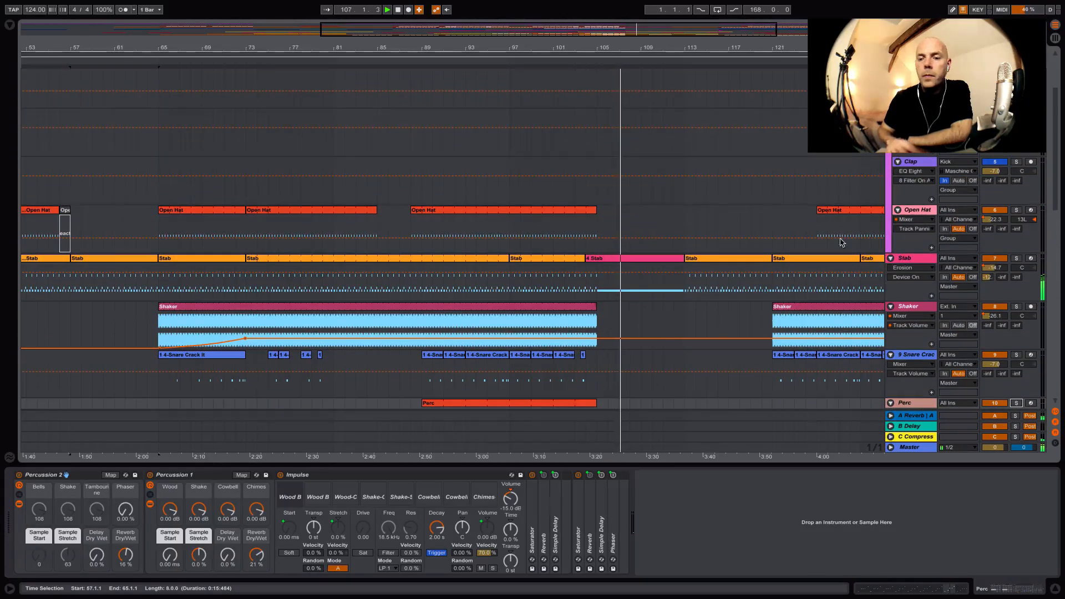
pyautogui.click(907, 259)
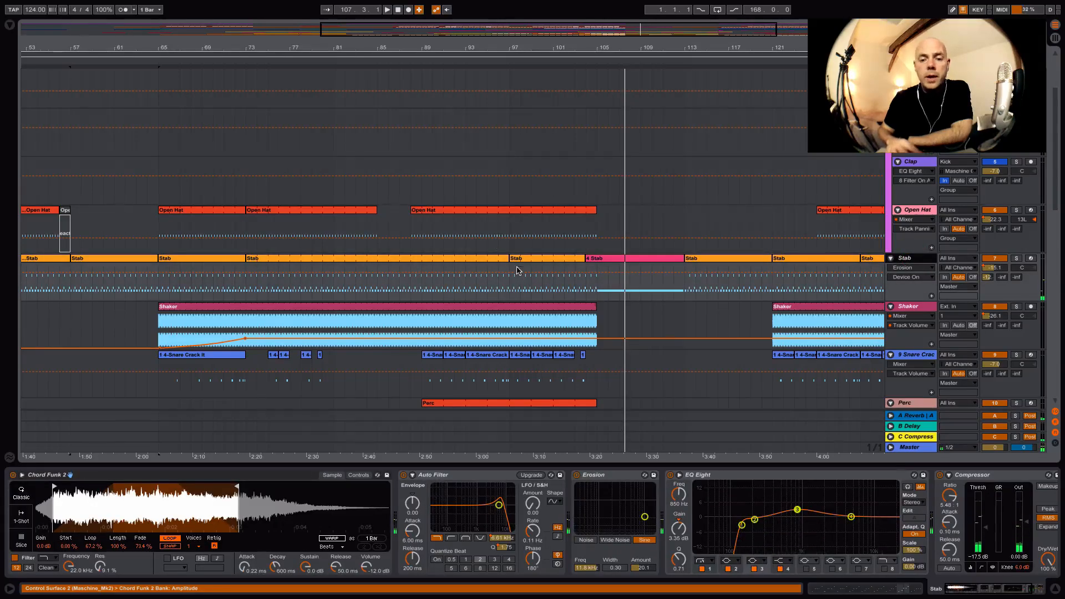
pyautogui.moveTo(511, 271); pyautogui.dragTo(597, 271)
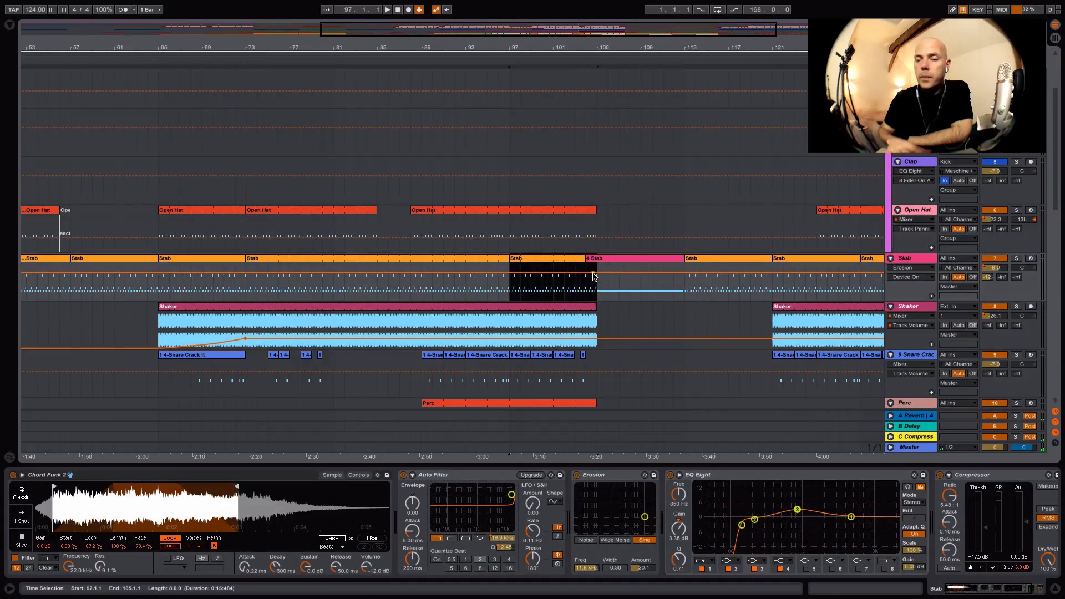
pyautogui.click(1016, 258)
pyautogui.press('space')
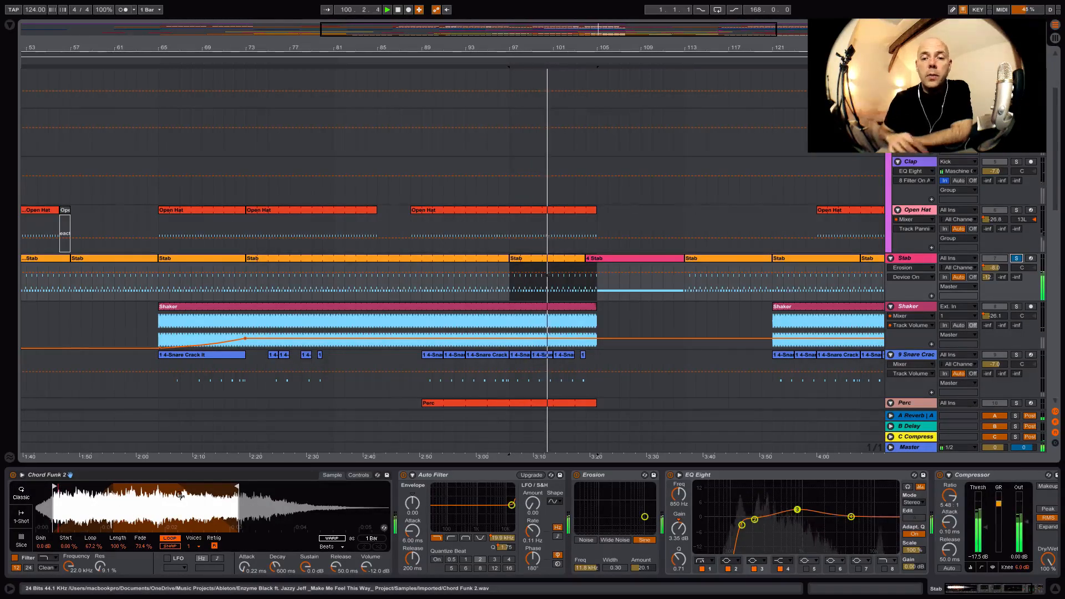
# Open the 4 Stab clip's sustained note and review the Stab track's Auto Filter frequency automation during solo playback
pyautogui.click(655, 260)
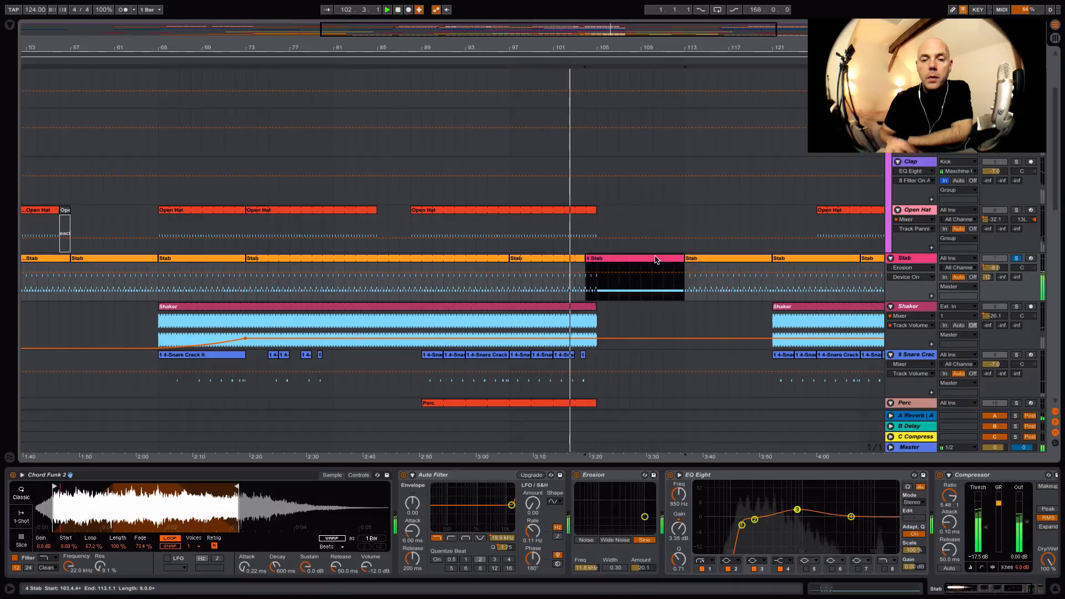
pyautogui.doubleClick(655, 260)
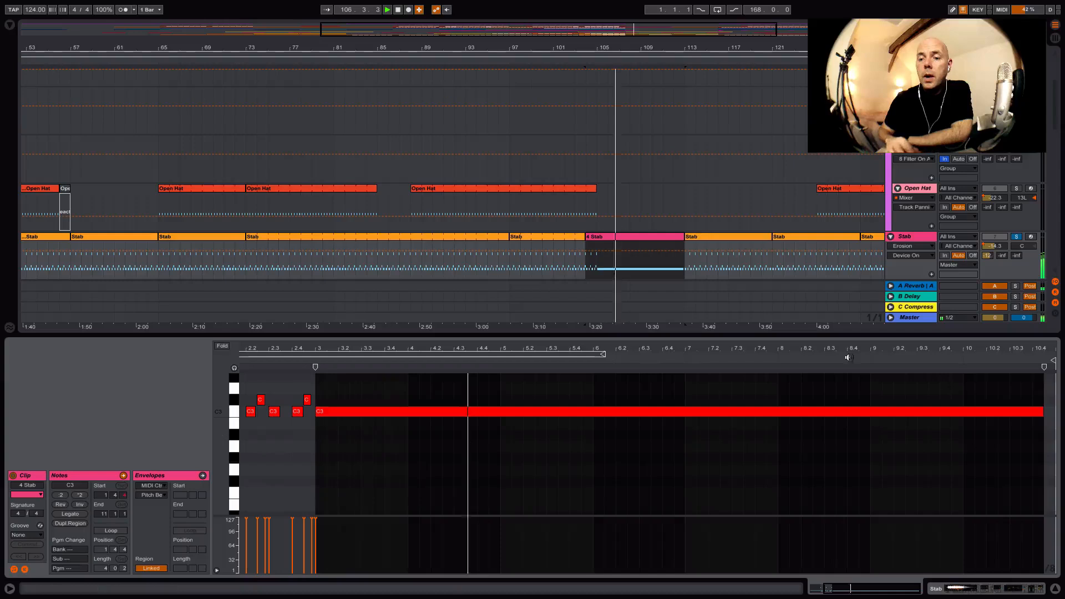
pyautogui.click(936, 248)
pyautogui.click(910, 265)
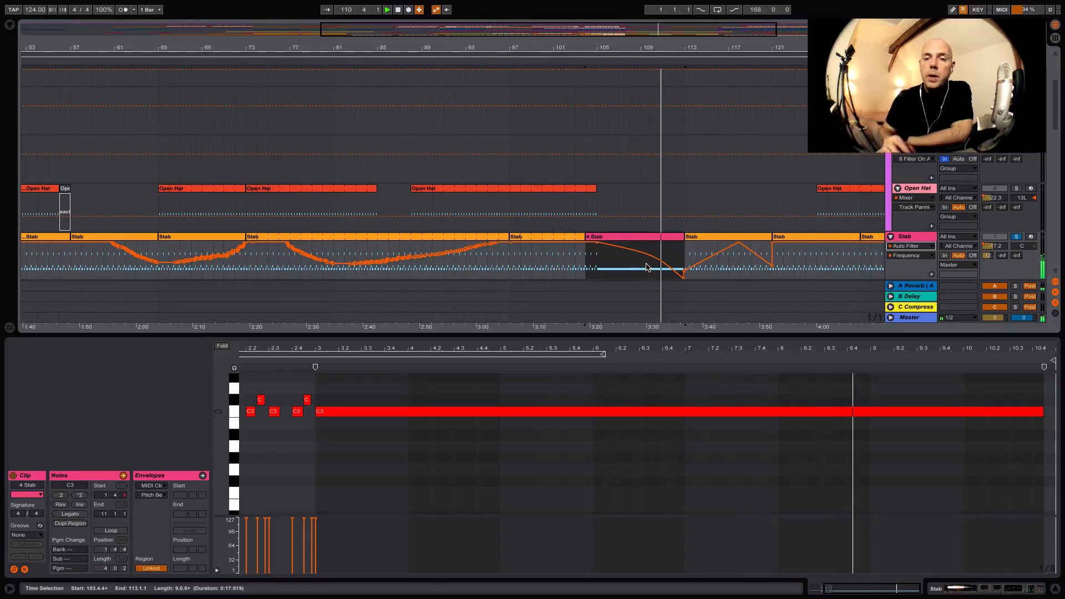
pyautogui.moveTo(694, 48); pyautogui.dragTo(578, 49)
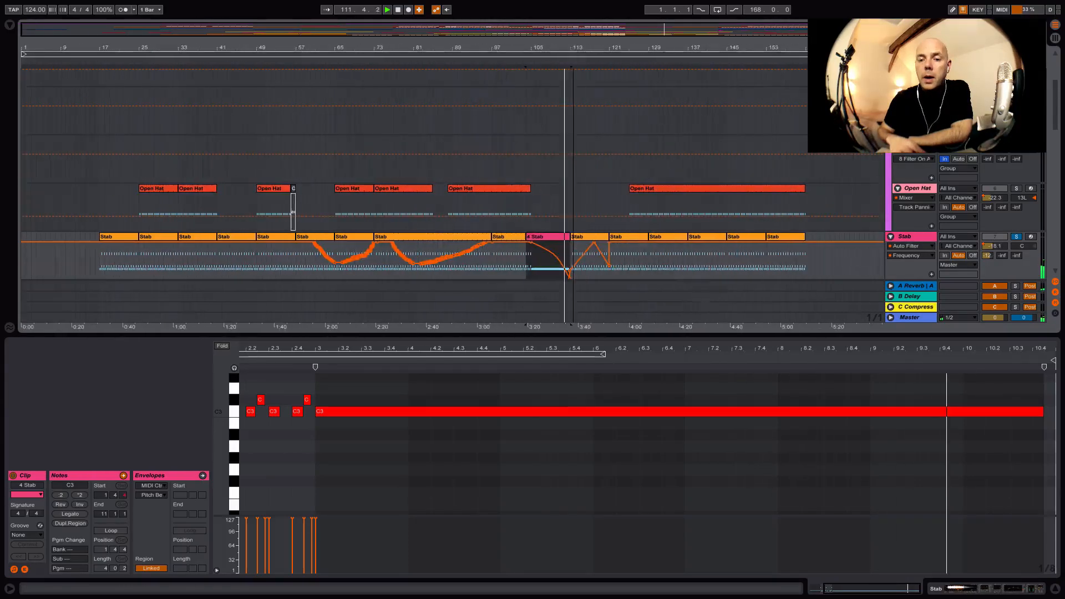
pyautogui.press('space')
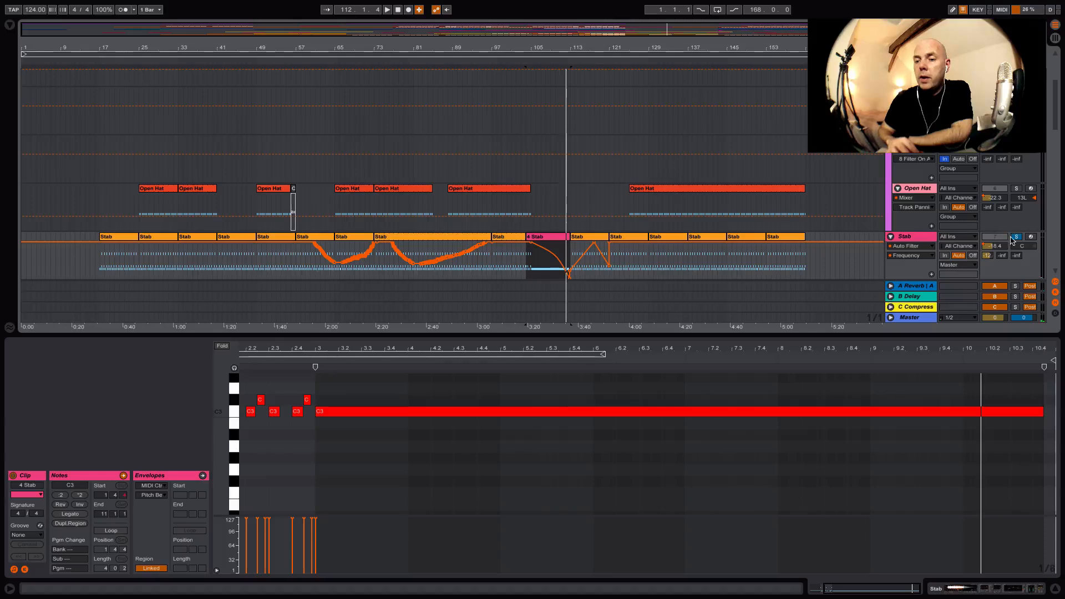
# Play the full mix from about bar 103 and review the vocal, Spooky and Bassline clips around the breakdown
pyautogui.scroll(5, 557, 225)
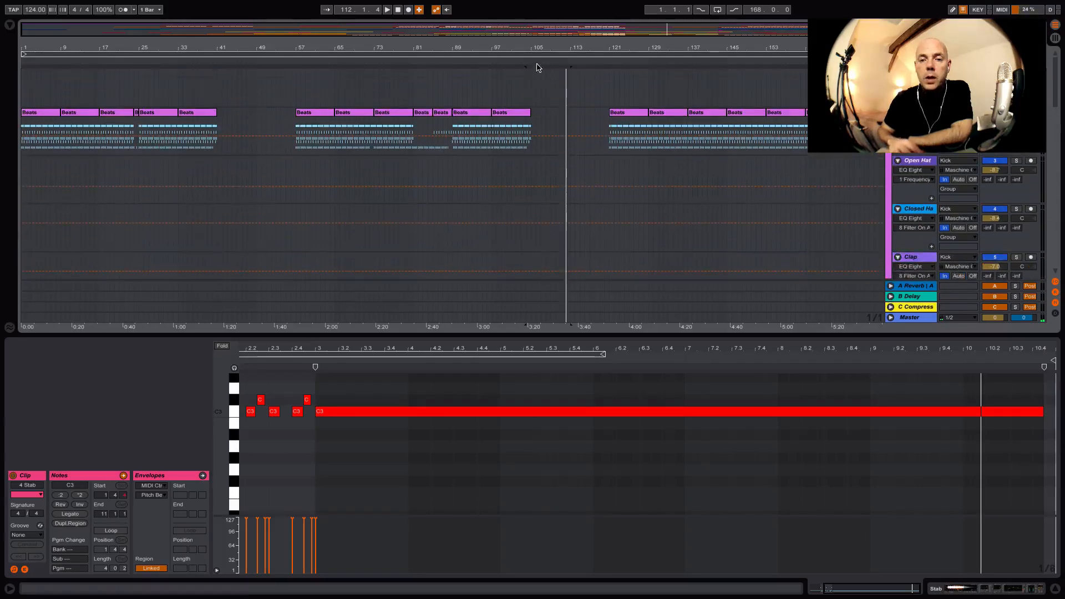
pyautogui.click(523, 60)
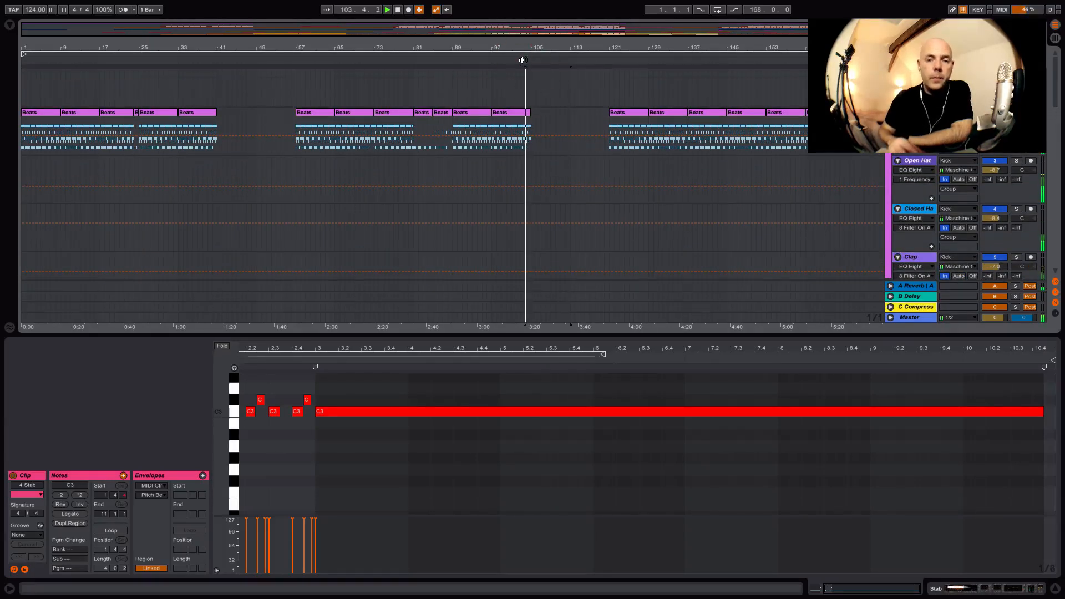
pyautogui.scroll(-5, 443, 194)
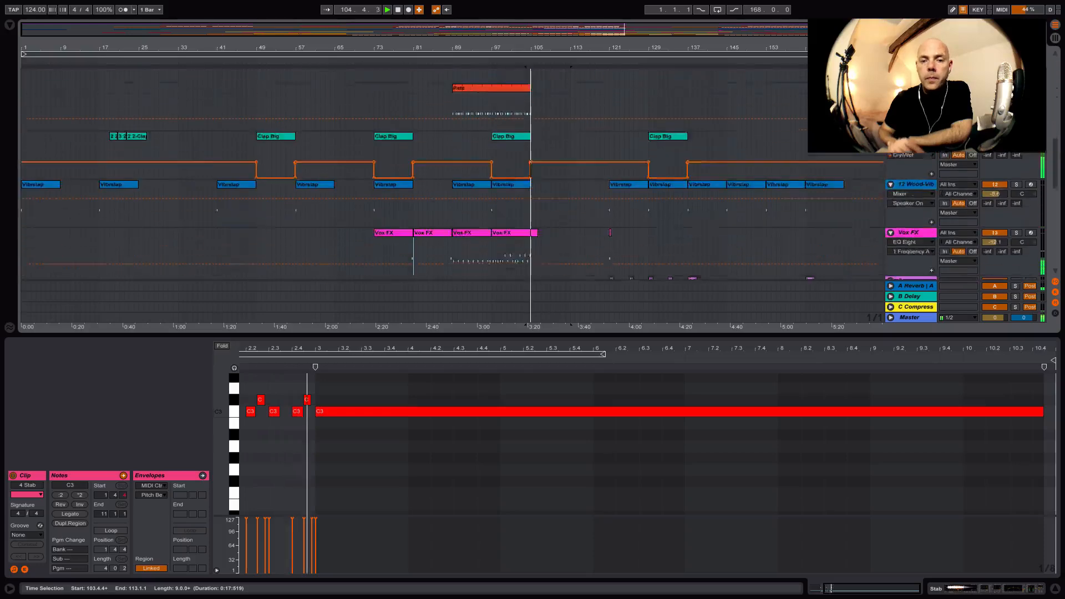
pyautogui.scroll(-5, 444, 194)
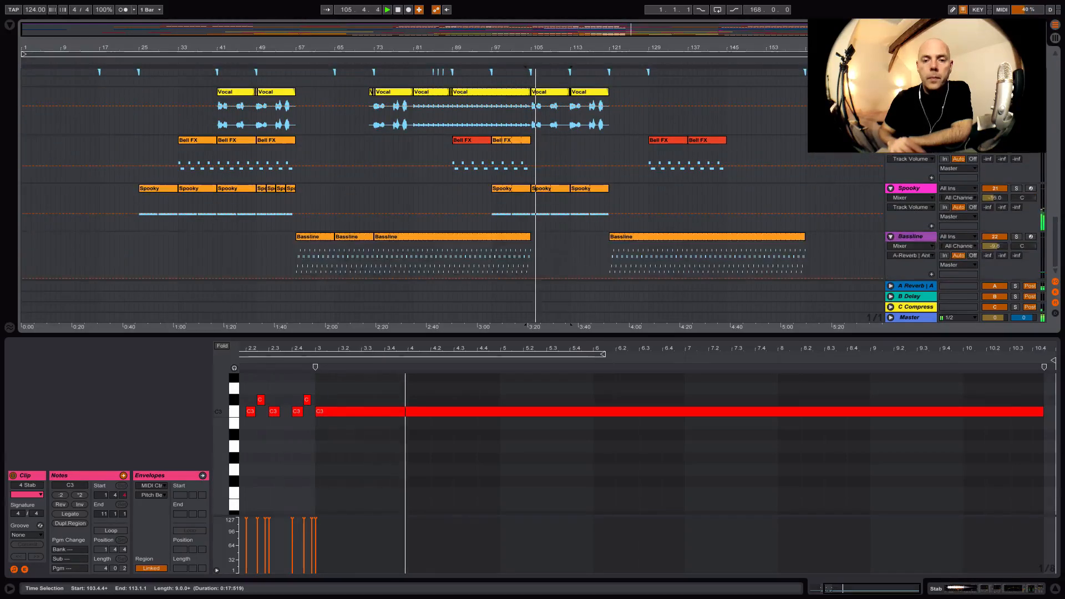
pyautogui.moveTo(616, 48); pyautogui.dragTo(616, 100)
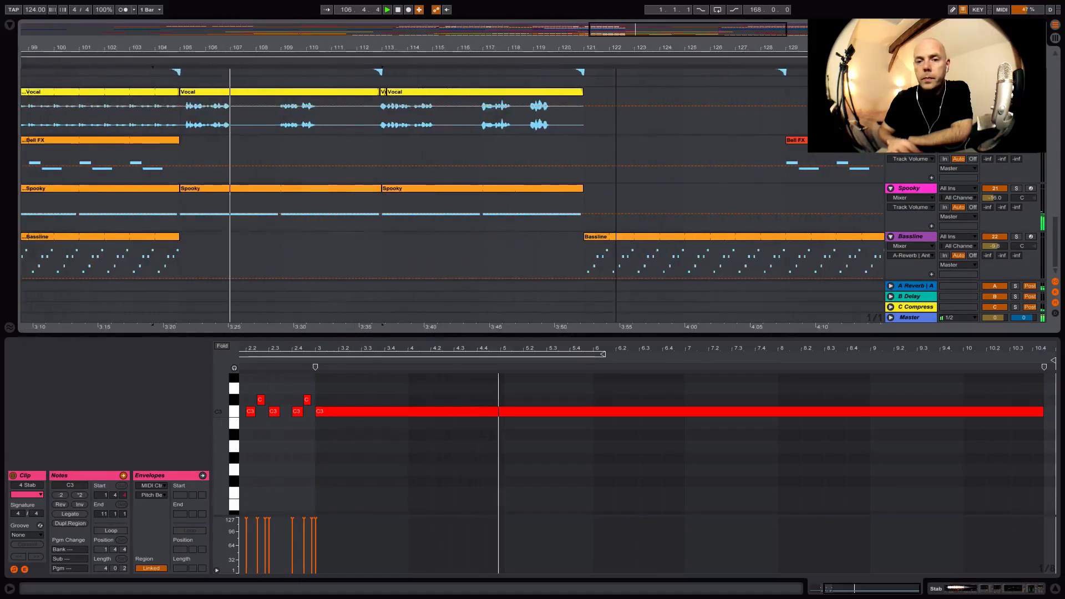
pyautogui.press('Tab')
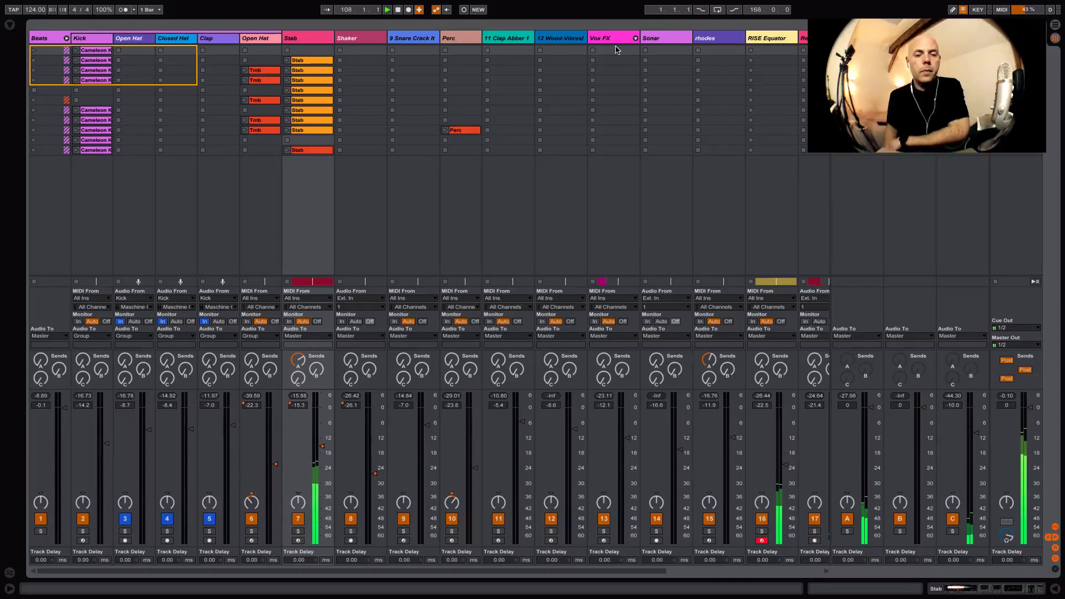
pyautogui.press('Tab')
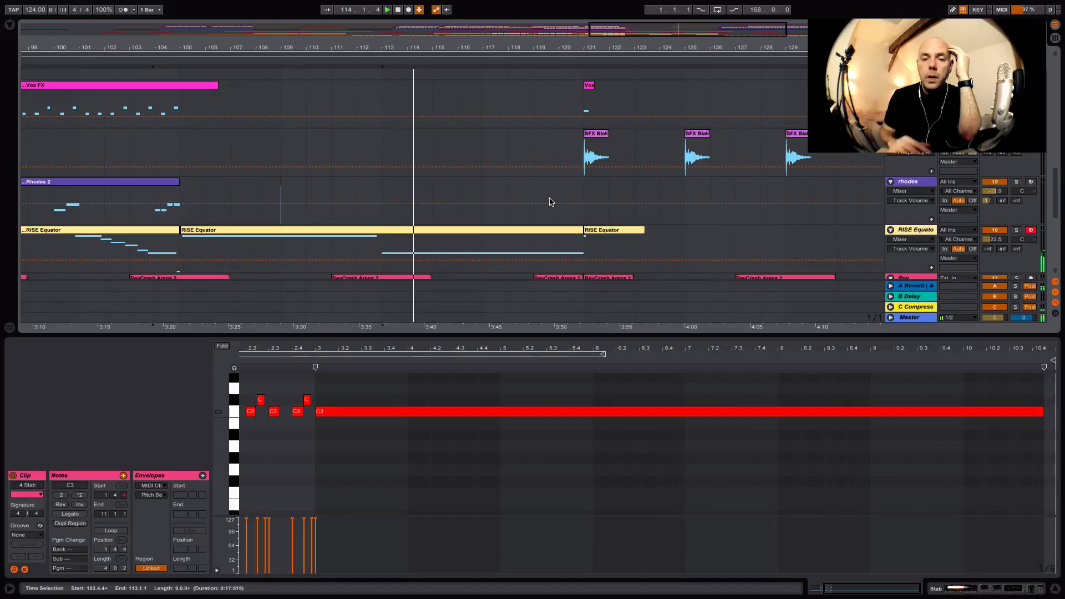
# Continue full-mix playback to bar 123, examining the riser, reverse crash, vocal and stab filter automation through the breakdown
pyautogui.scroll(-5, 549, 202)
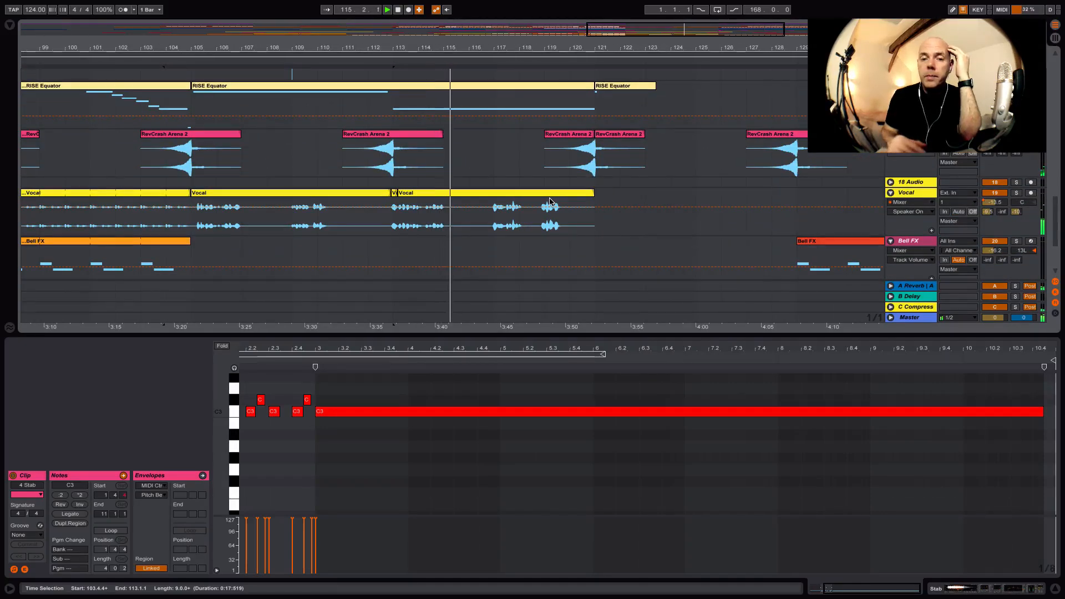
pyautogui.scroll(-4, 550, 202)
pyautogui.scroll(10, 549, 202)
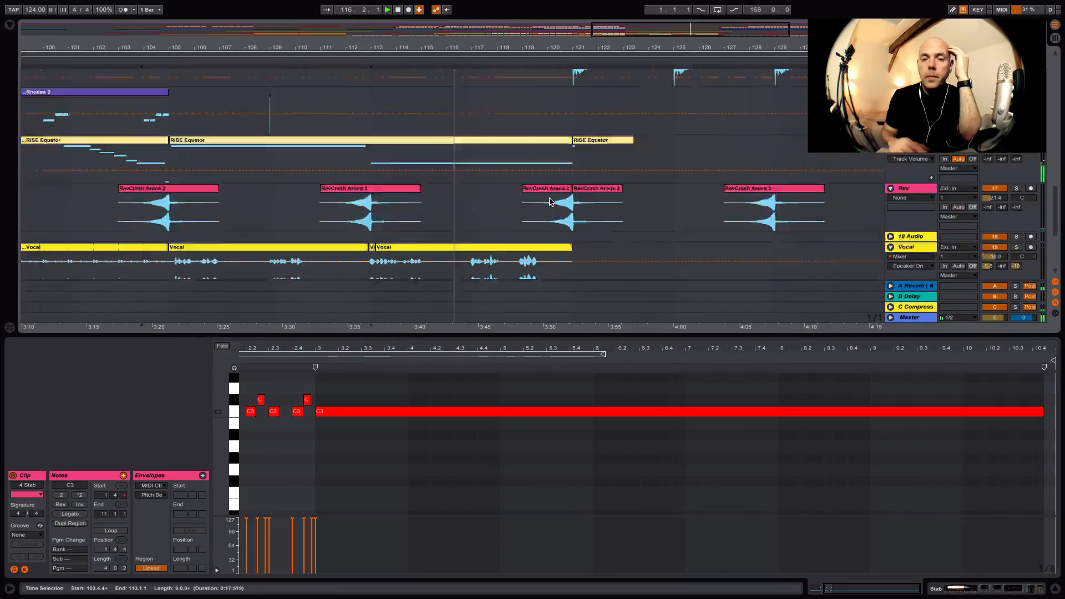
pyautogui.scroll(3, 550, 202)
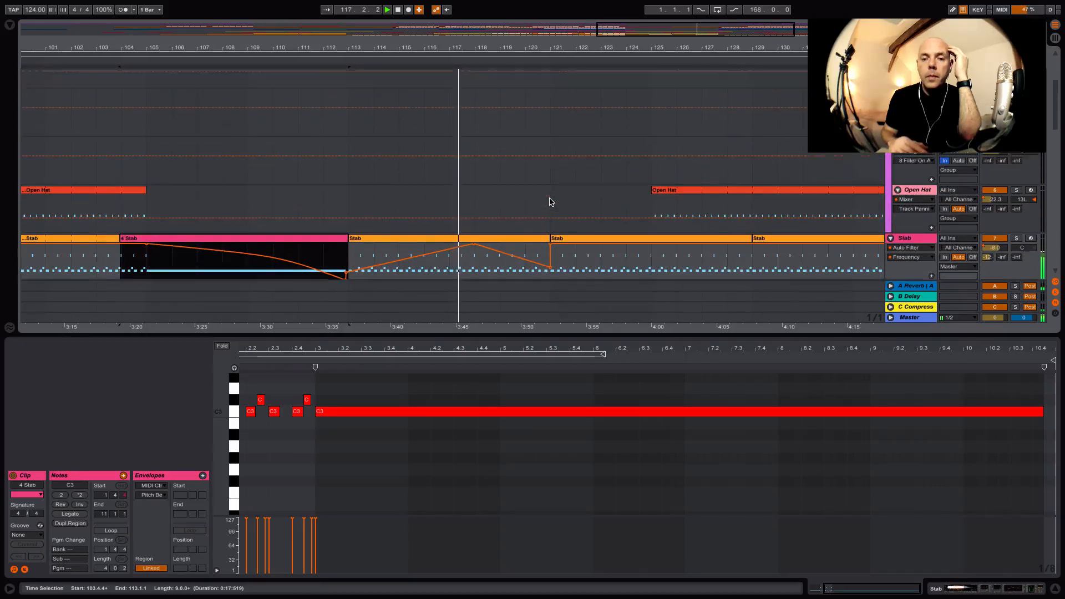
pyautogui.scroll(-10, 549, 202)
pyautogui.scroll(-5, 551, 202)
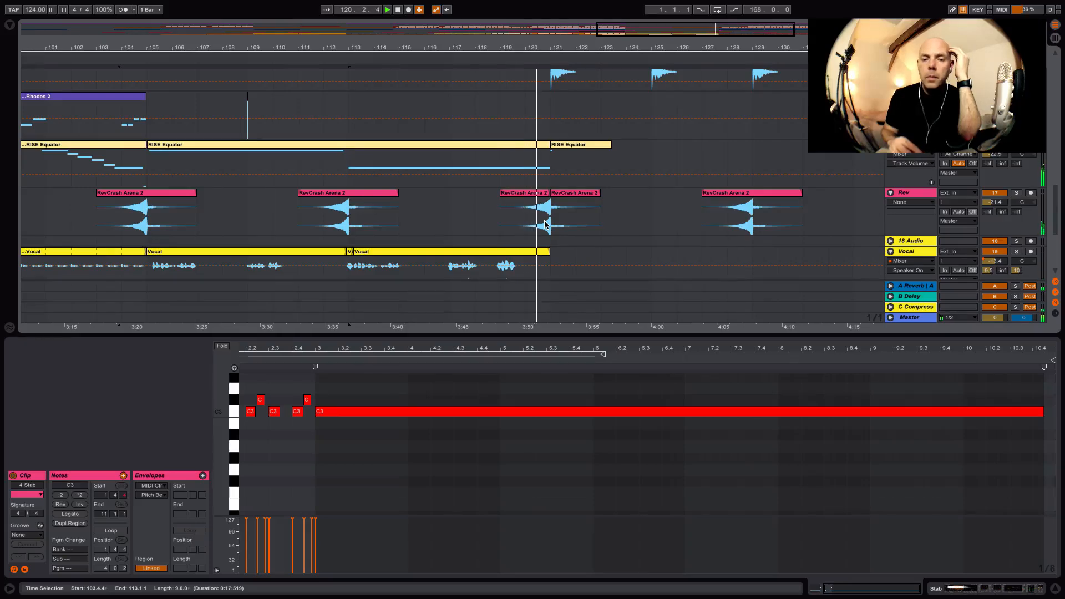
pyautogui.scroll(6, 545, 224)
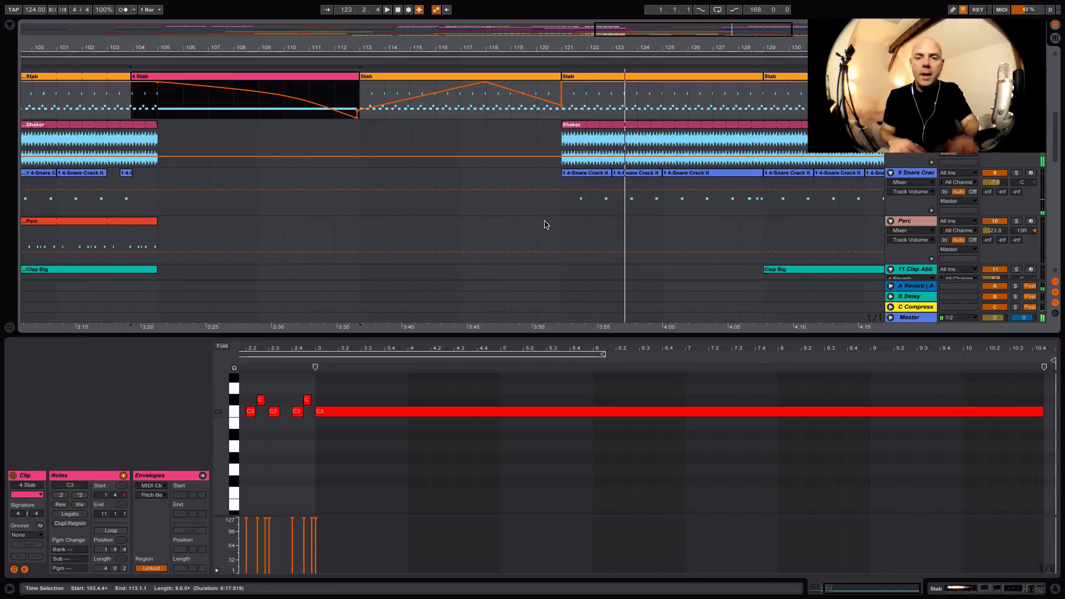
# Open the RISE Equator clip spanning bars 105 to 121 and review its notes and controller envelope
pyautogui.scroll(-8, 598, 241)
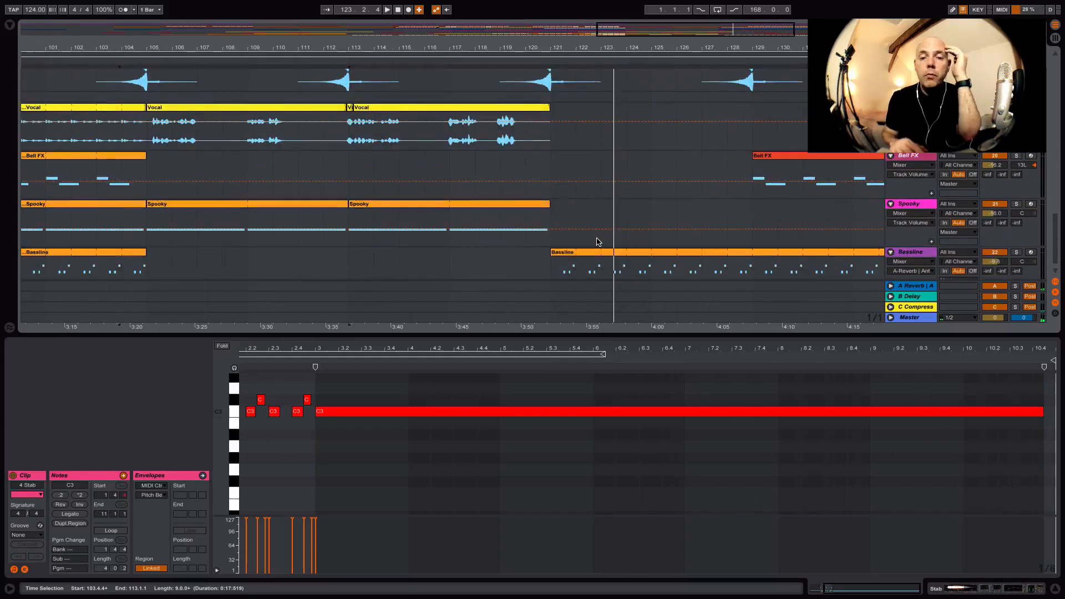
pyautogui.scroll(4, 597, 241)
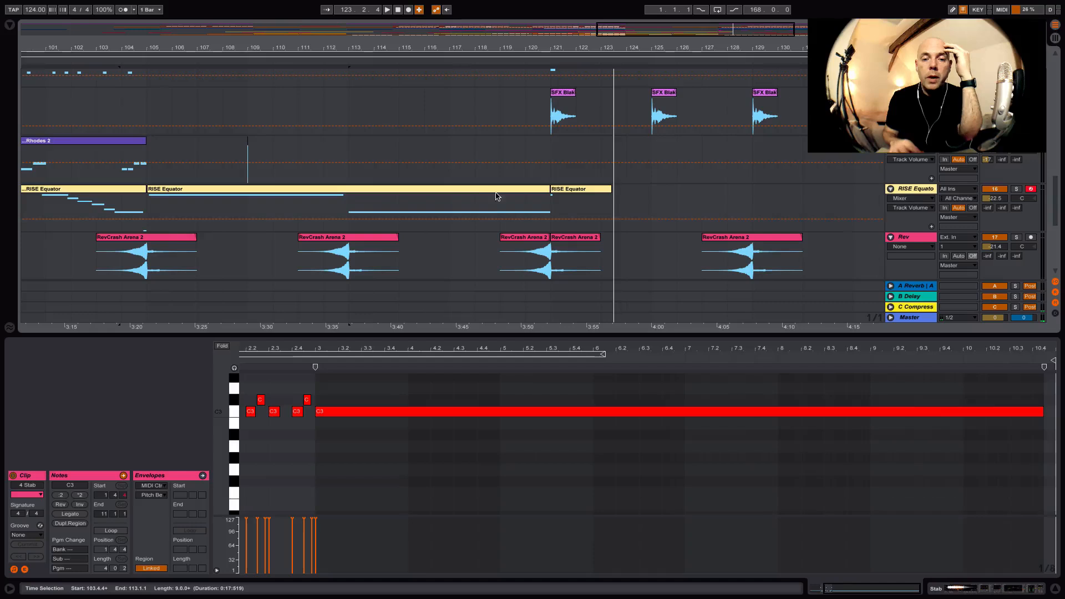
pyautogui.click(498, 193)
pyautogui.click(798, 472)
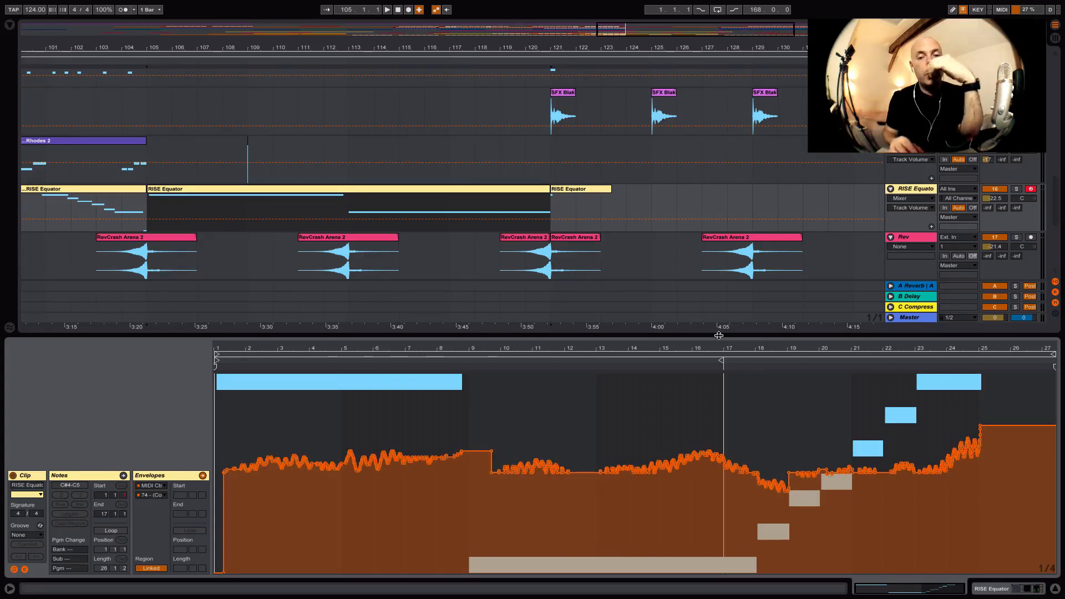
# Open the Sonar track's effect clip at bar 121, play through the drop, and audition the track in solo
pyautogui.scroll(5, 633, 233)
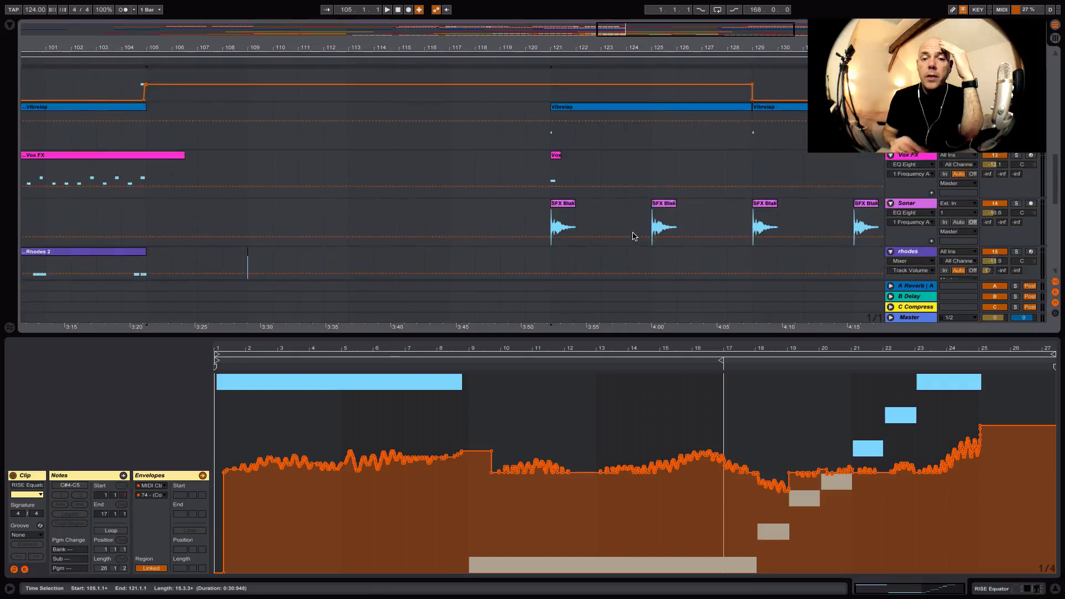
pyautogui.click(569, 206)
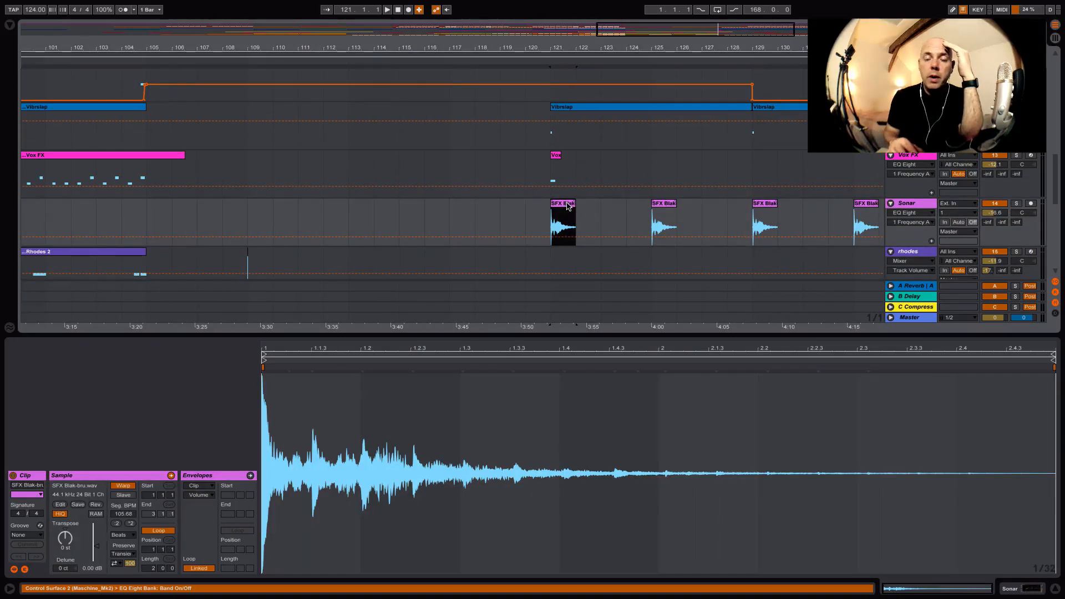
pyautogui.click(471, 61)
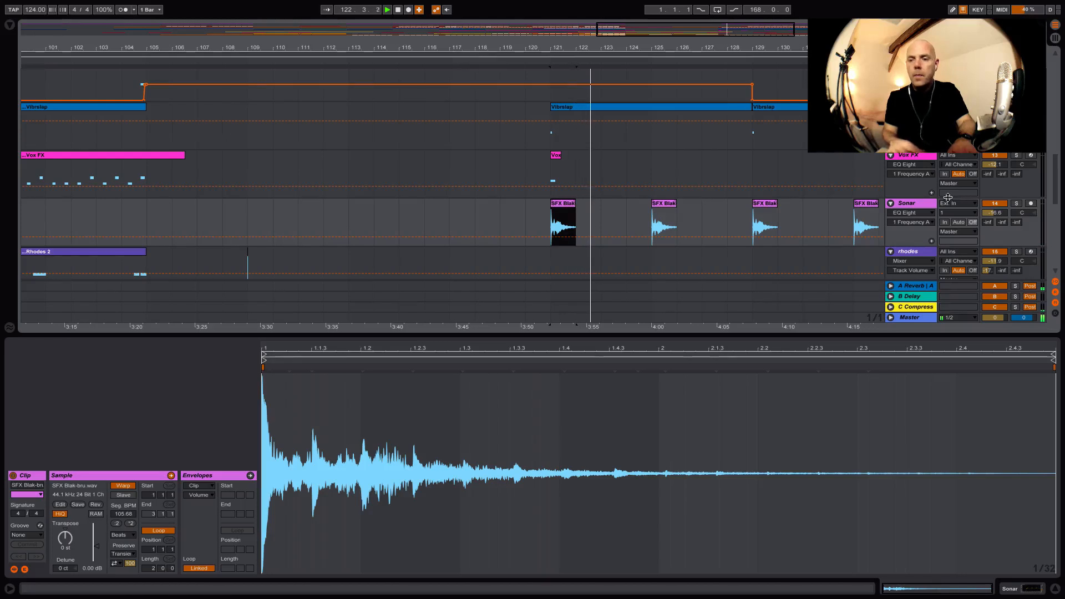
pyautogui.click(1015, 203)
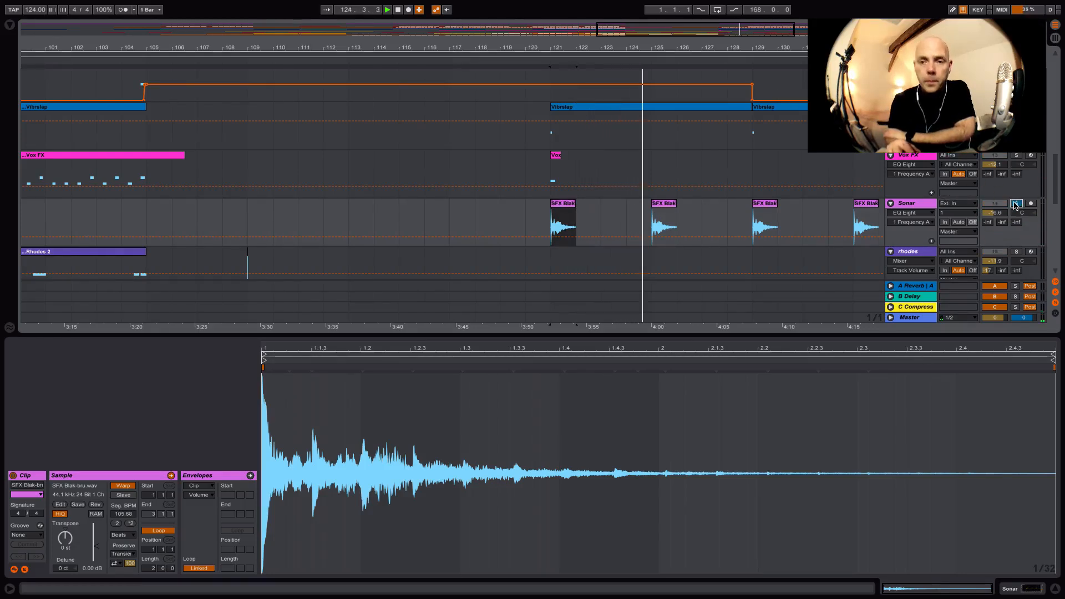
# Take the Sonar track out of solo and follow the full mix through the second drop to about bar 136, reviewing each track's clips
pyautogui.click(1016, 203)
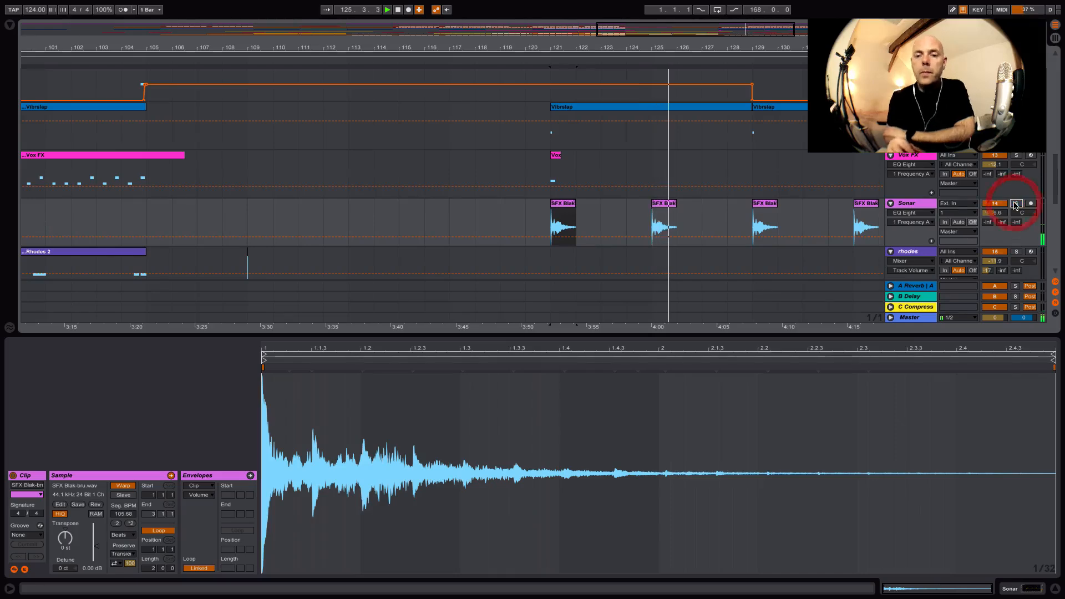
pyautogui.moveTo(701, 49); pyautogui.dragTo(687, 49)
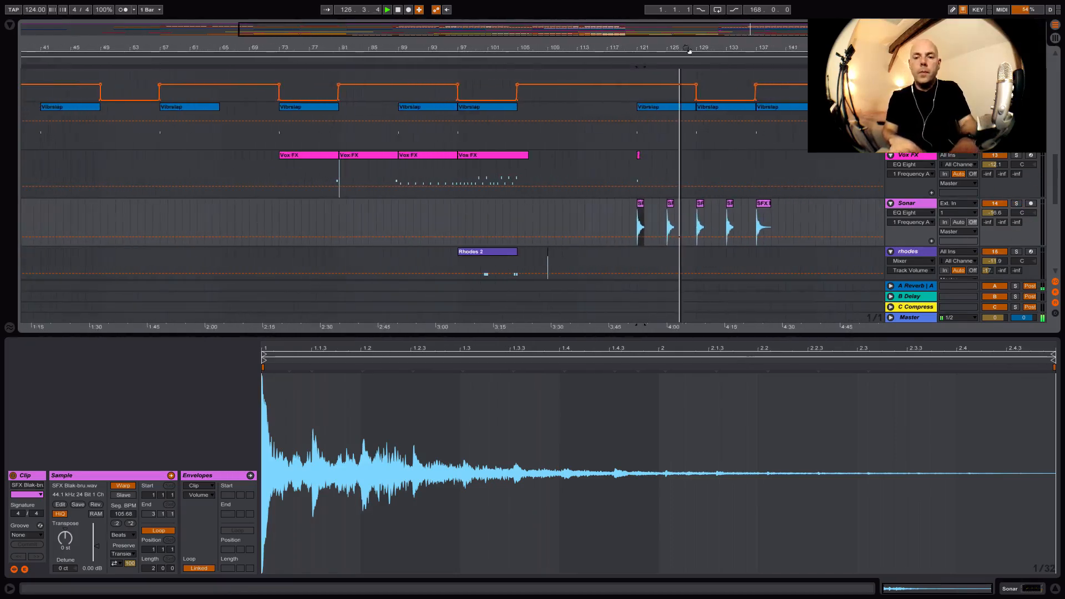
pyautogui.scroll(5, 809, 179)
pyautogui.scroll(-3, 810, 179)
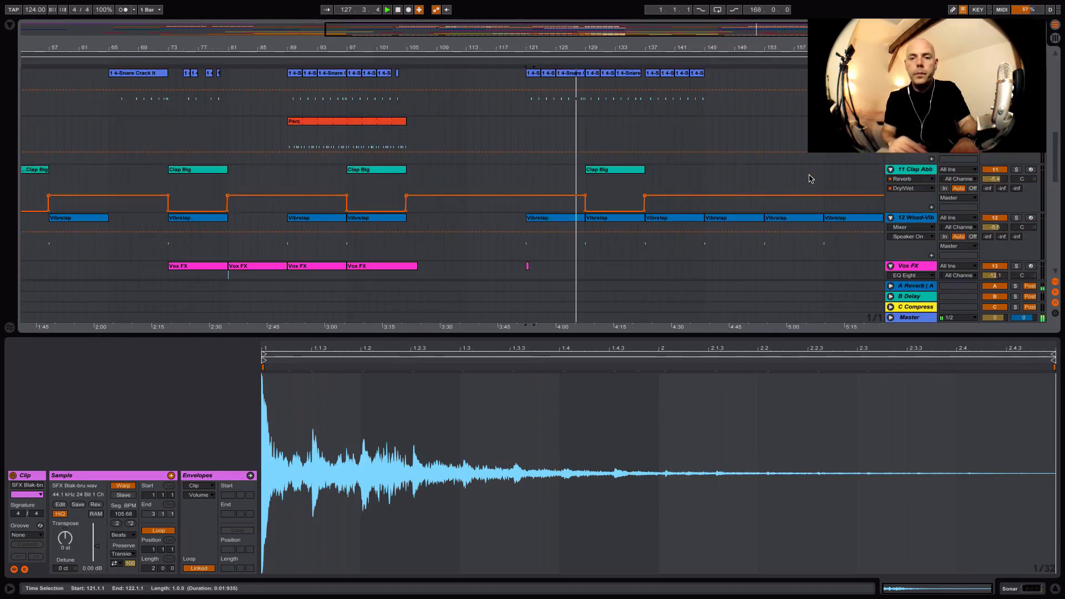
pyautogui.scroll(-8, 810, 179)
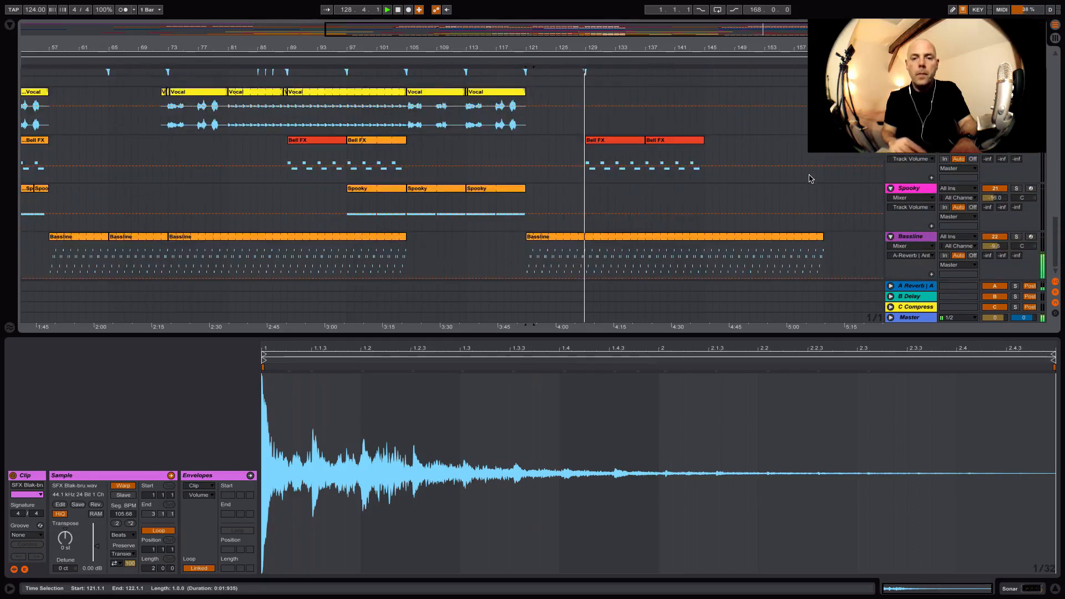
pyautogui.scroll(-6, 810, 179)
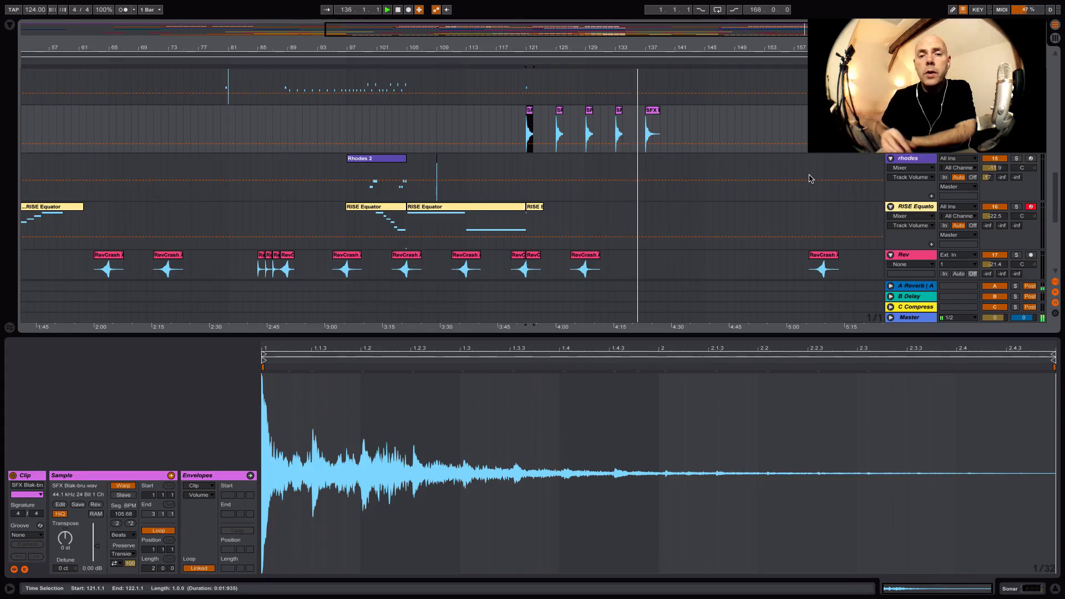
# Show the whole arrangement from bar 1 and review the riser, reverse crash, vocal, Bell FX, Spooky and Bassline clips
pyautogui.moveTo(526, 47); pyautogui.dragTo(610, 28)
pyautogui.scroll(5, 744, 142)
pyautogui.scroll(-8, 743, 142)
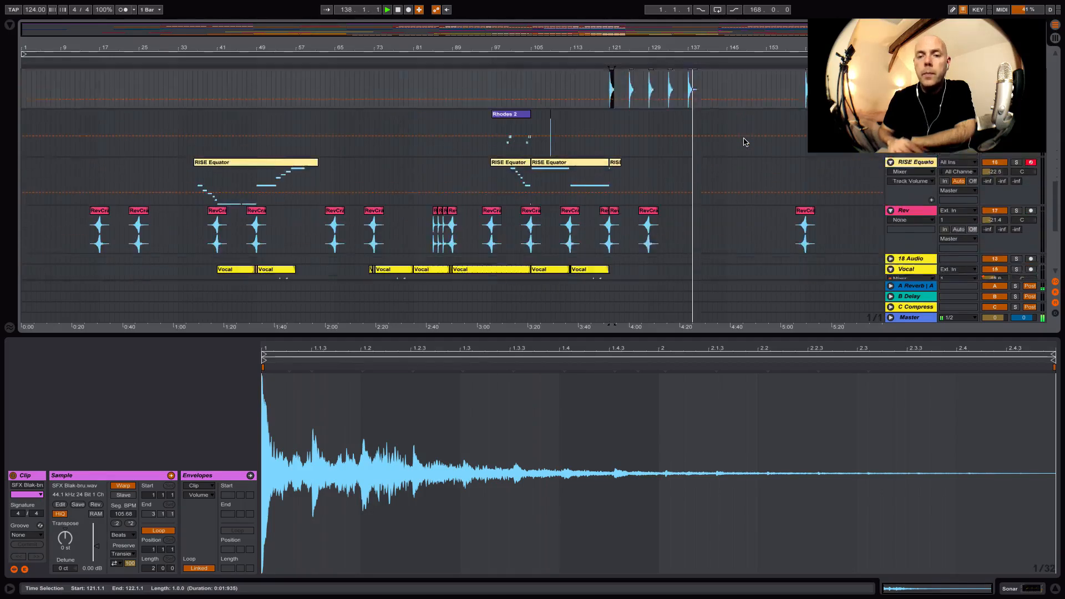
pyautogui.scroll(-4, 744, 142)
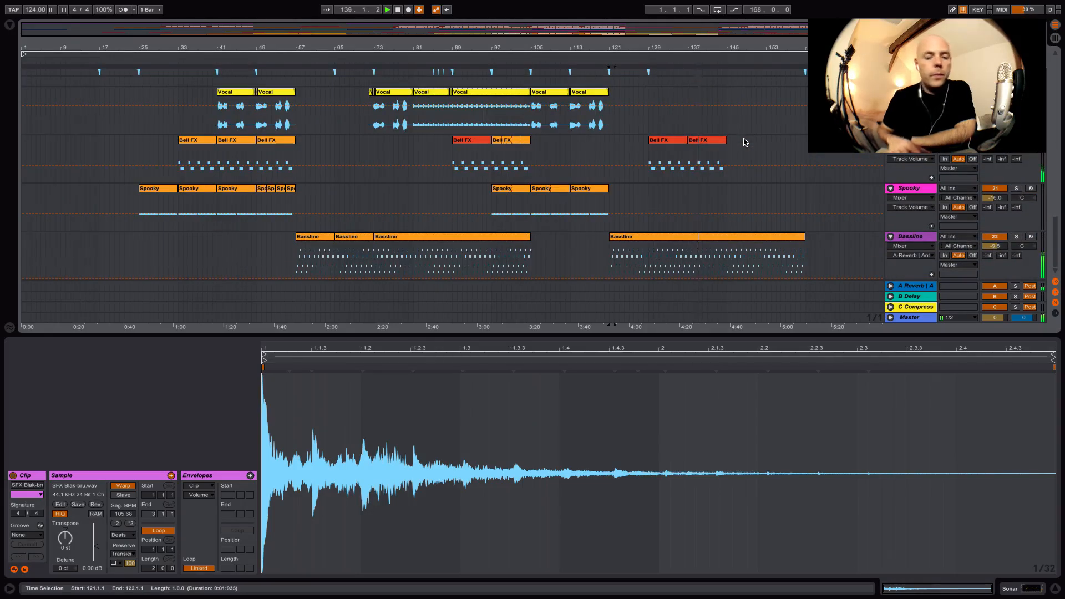
# Switch to the Session mixer, show the Master track's devices and open the Virtual Mix Rack window clear of the webcam area
pyautogui.press('Tab')
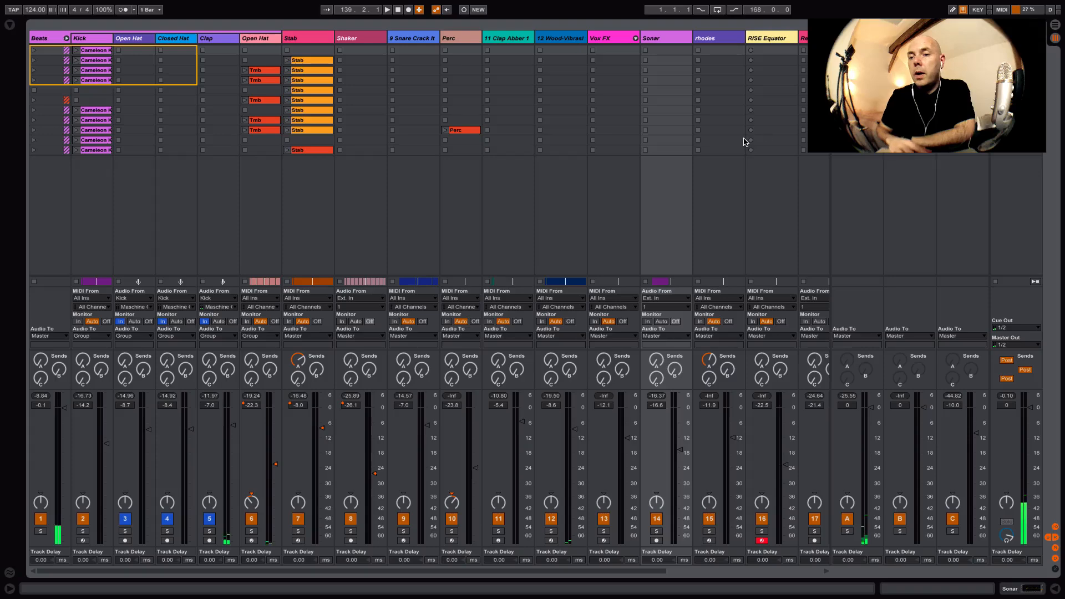
pyautogui.hotkey('shift', 'Tab')
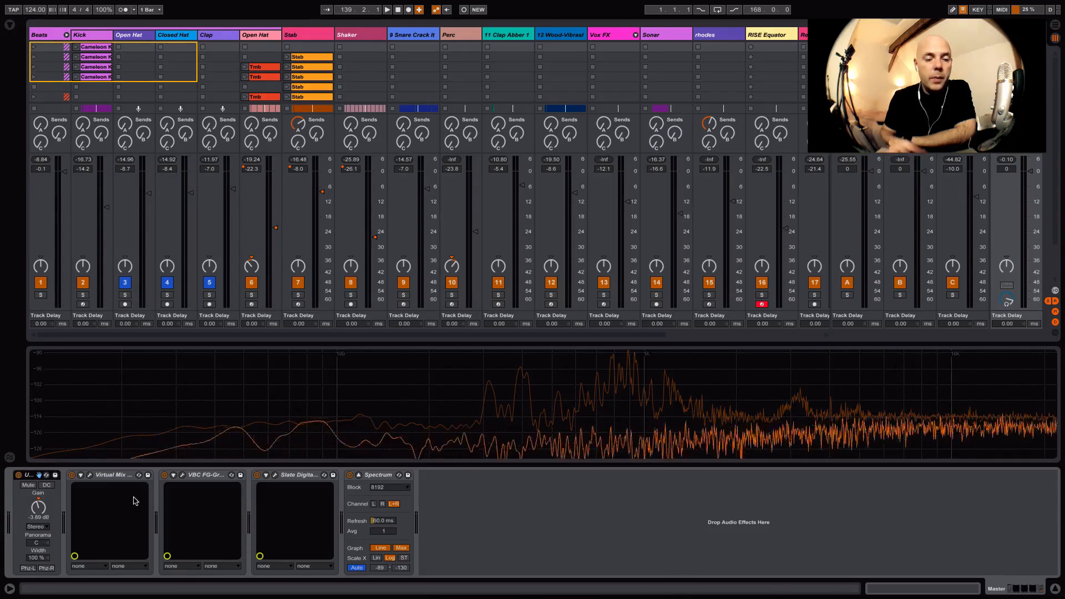
pyautogui.click(91, 475)
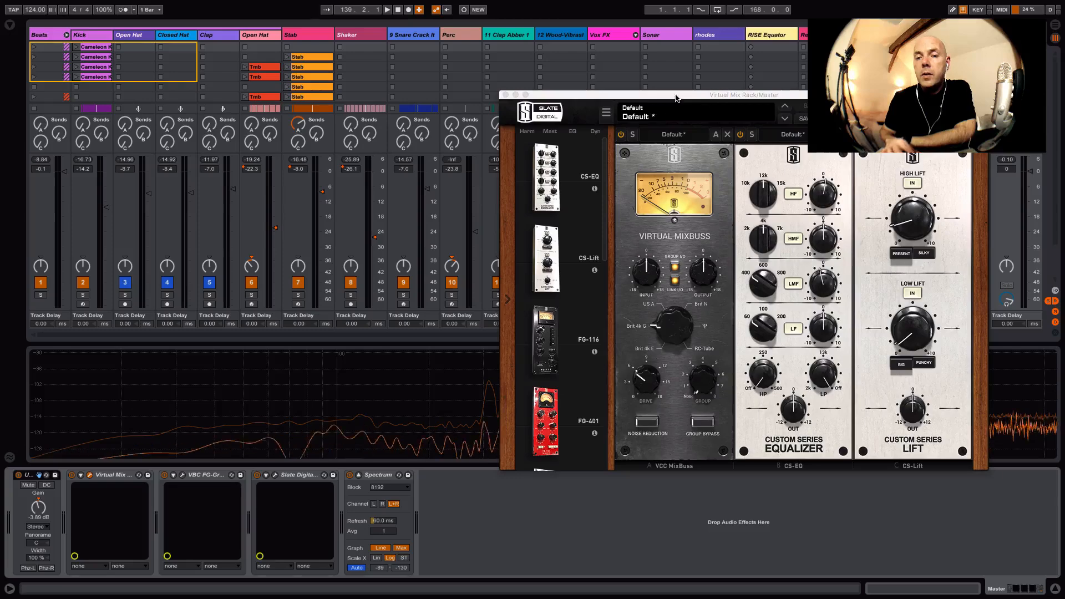
pyautogui.moveTo(676, 99); pyautogui.dragTo(240, 70)
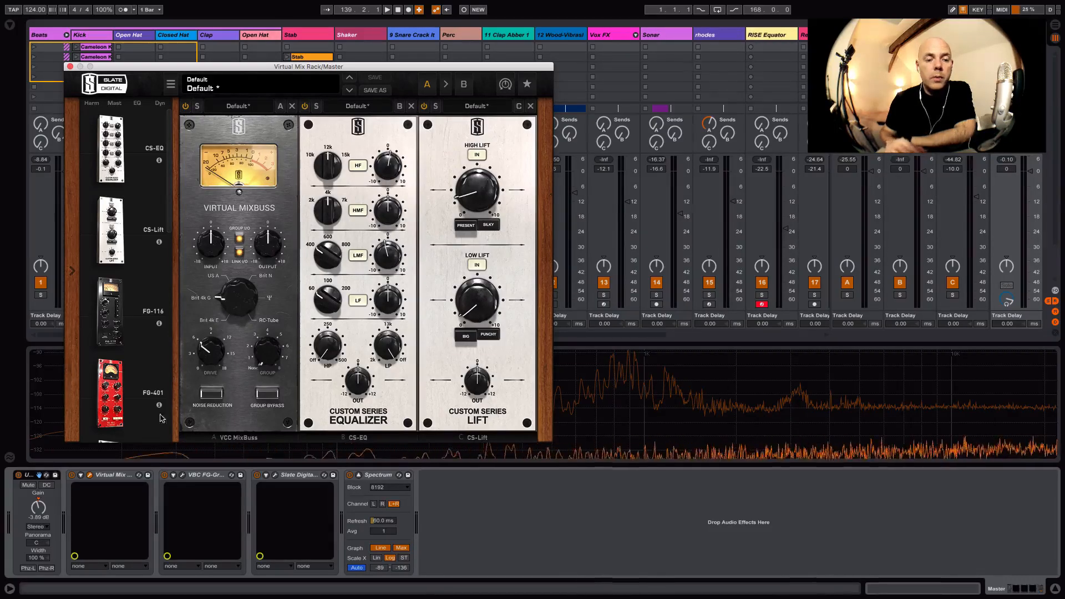
# Bypass the Master's Virtual Mix Rack, play the drop without it, and re-enable the rack to compare the sound
pyautogui.click(71, 476)
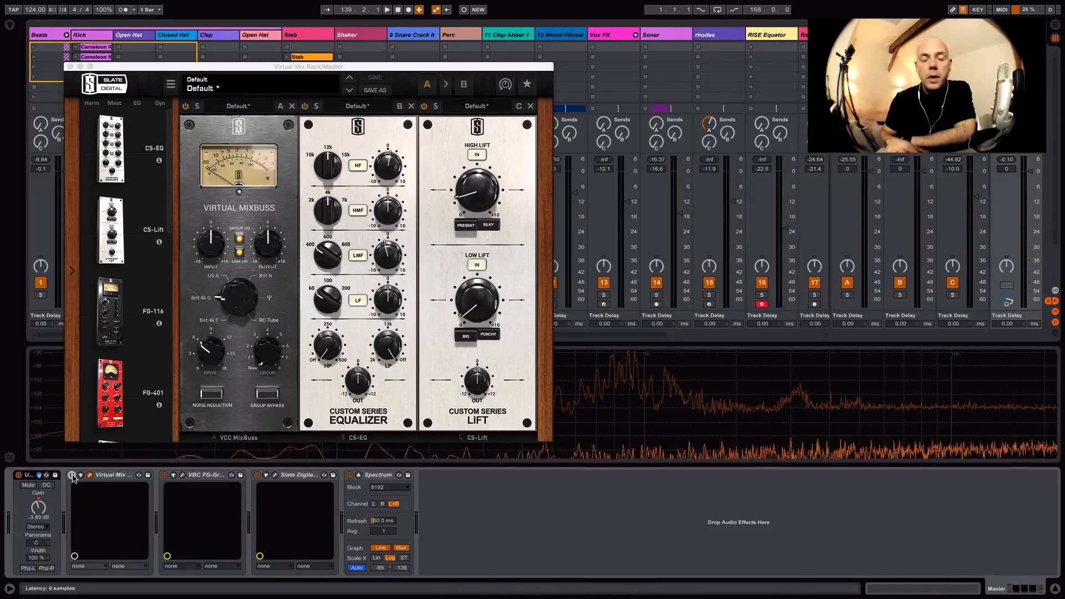
pyautogui.press('space')
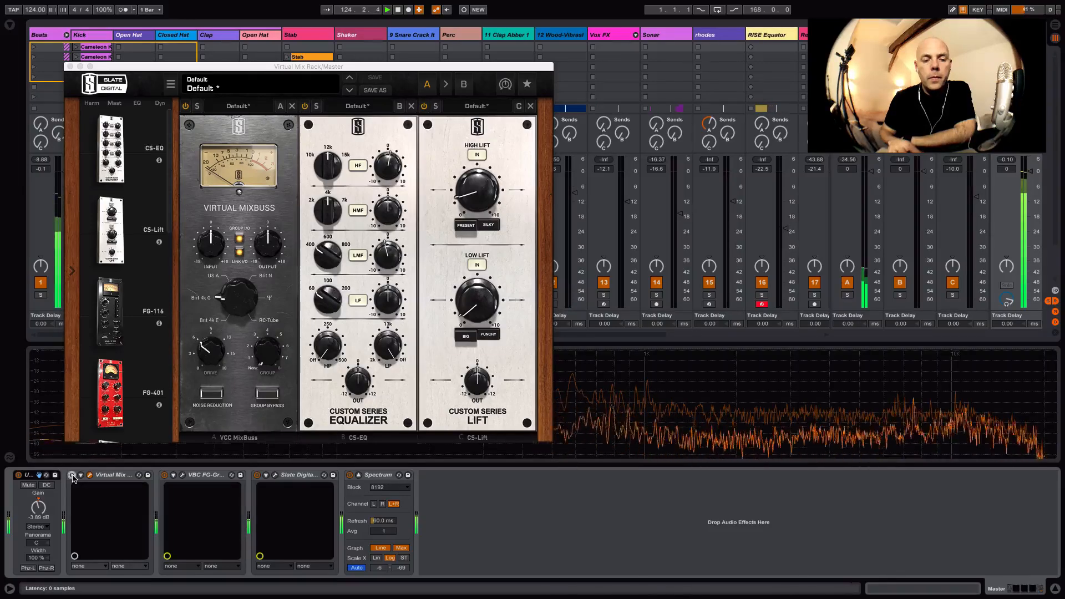
pyautogui.click(72, 475)
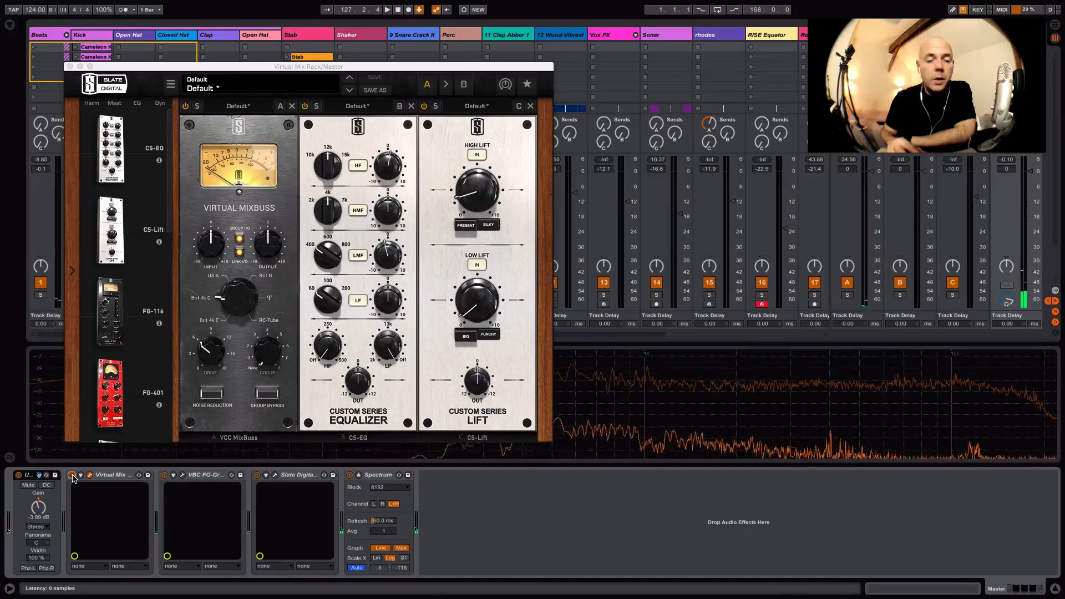
# Open the Master's VBC FG-Grey compressor and Slate Digital FG-X windows and arrange them beside the Virtual Mix Rack
pyautogui.click(183, 475)
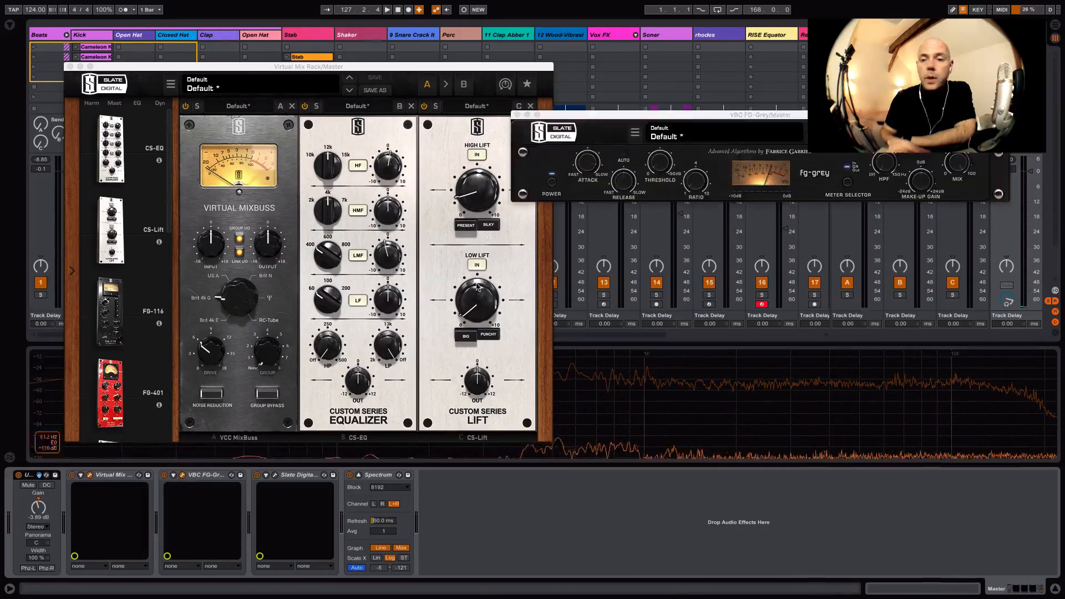
pyautogui.moveTo(830, 116); pyautogui.dragTo(744, 65)
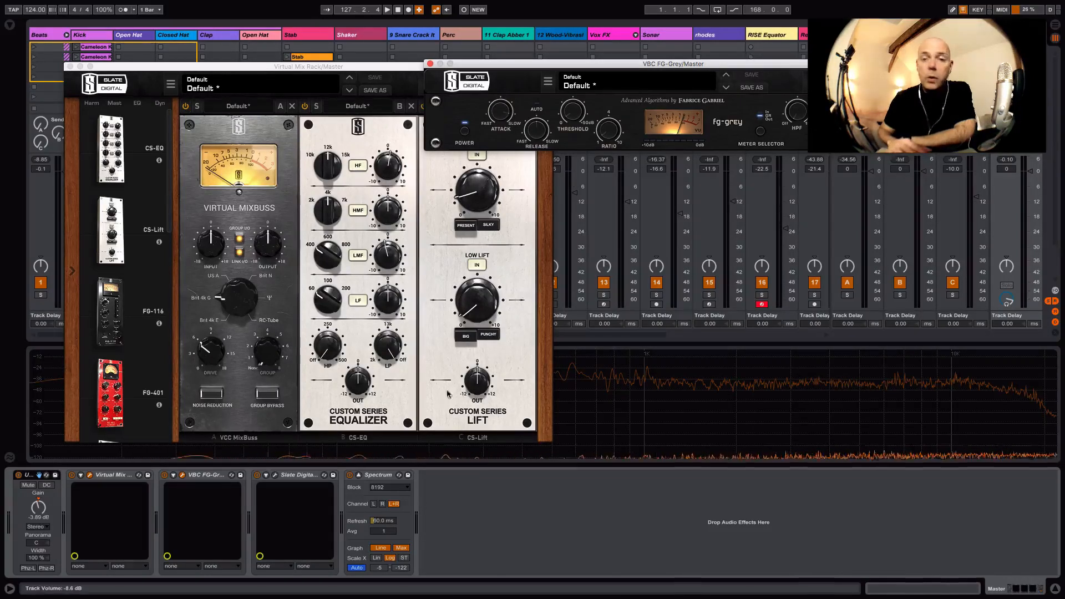
pyautogui.click(275, 476)
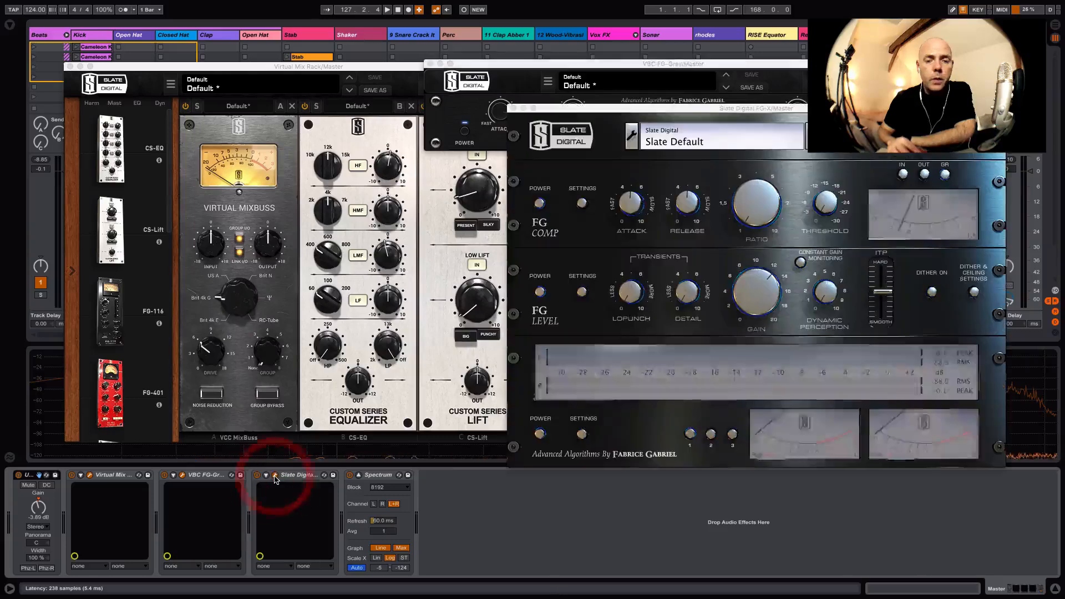
pyautogui.moveTo(872, 113); pyautogui.dragTo(876, 193)
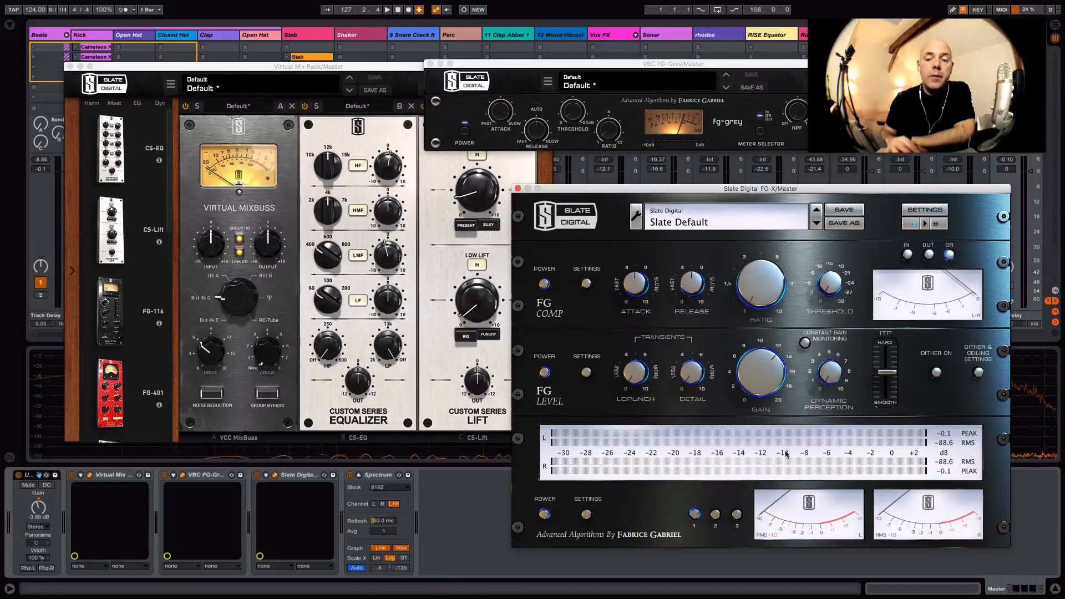
# Play the drop to examine the FG-X level meters, dismissing the startup disk warning
pyautogui.press('space')
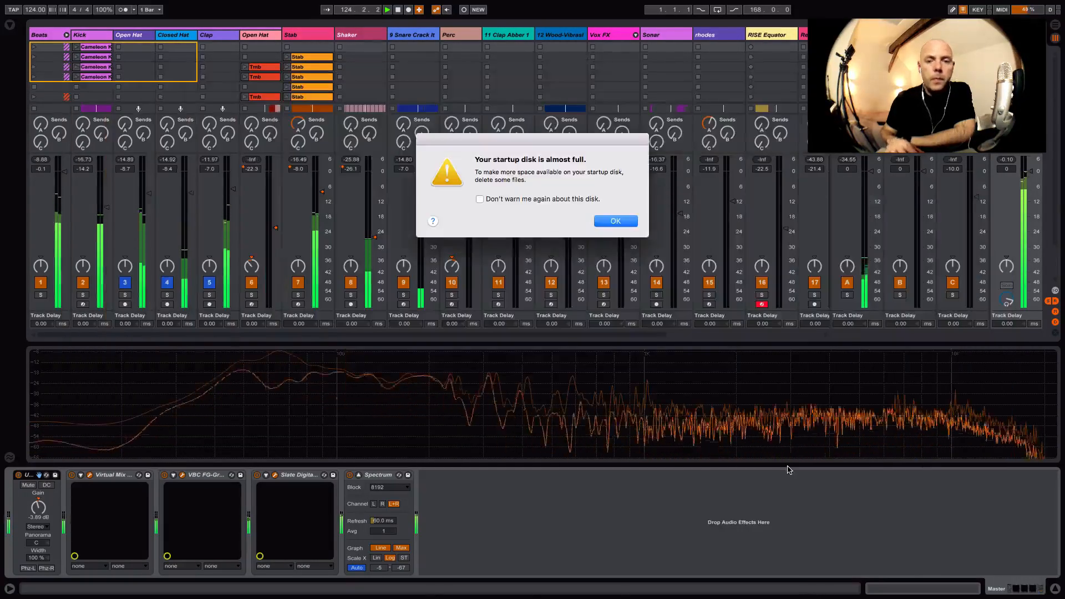
pyautogui.click(615, 223)
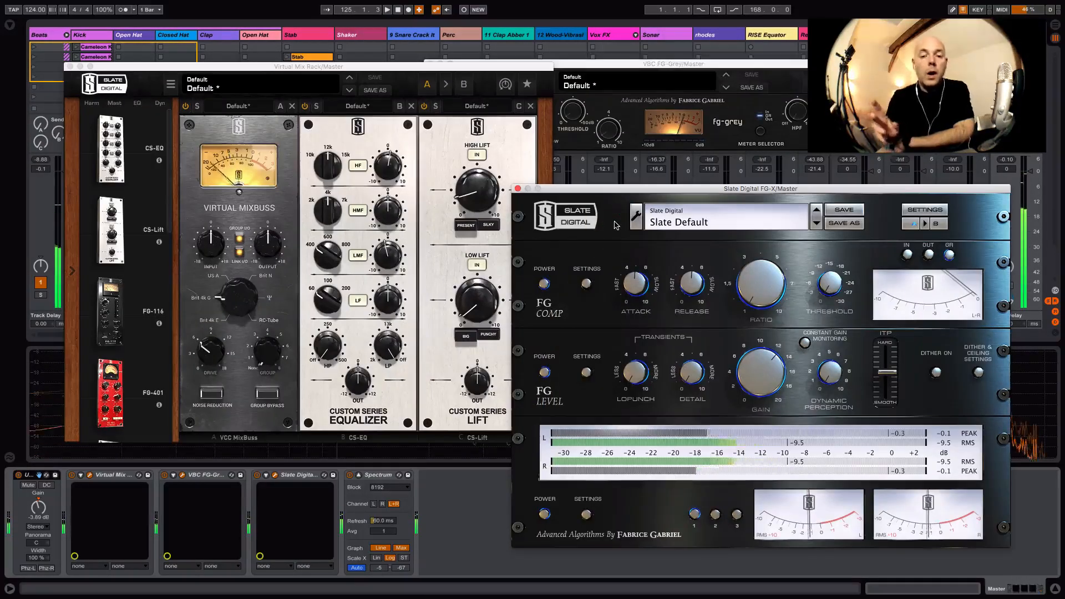